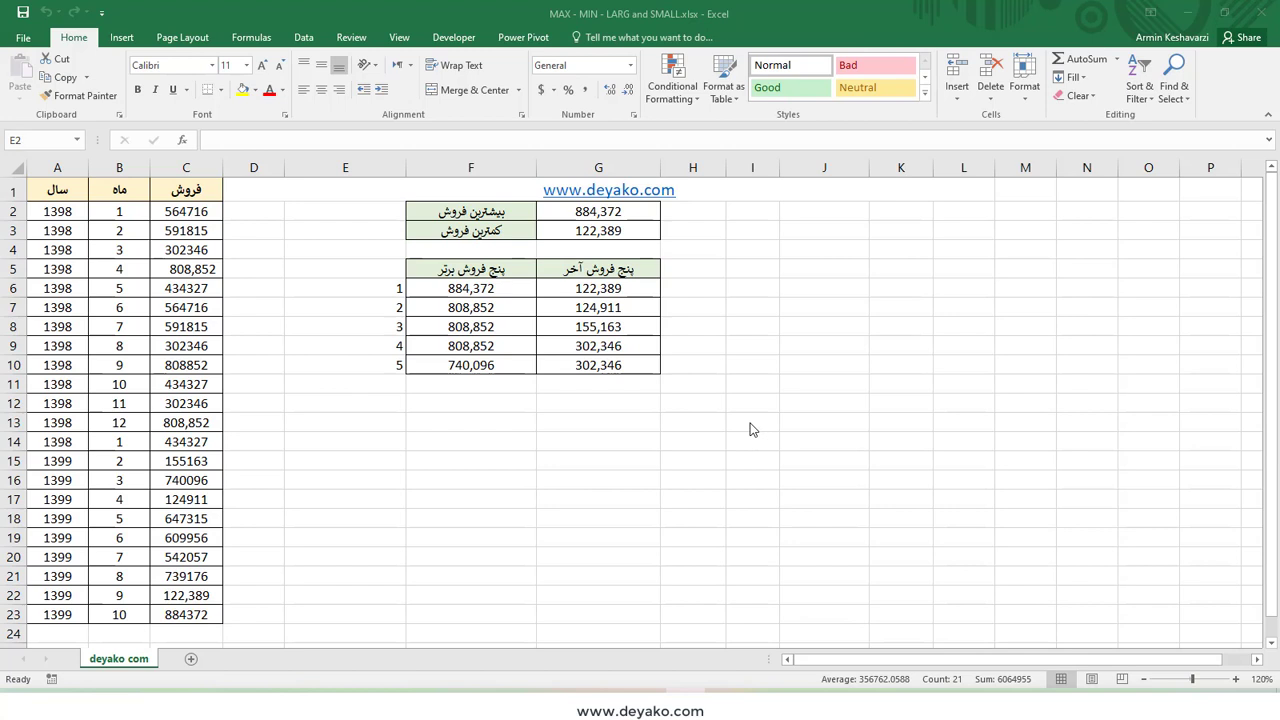
Review the existing highest, lowest, top-five LARGE and bottom-five SMALL formulas.
{"action": "left_click", "coordinate": [590, 219]}
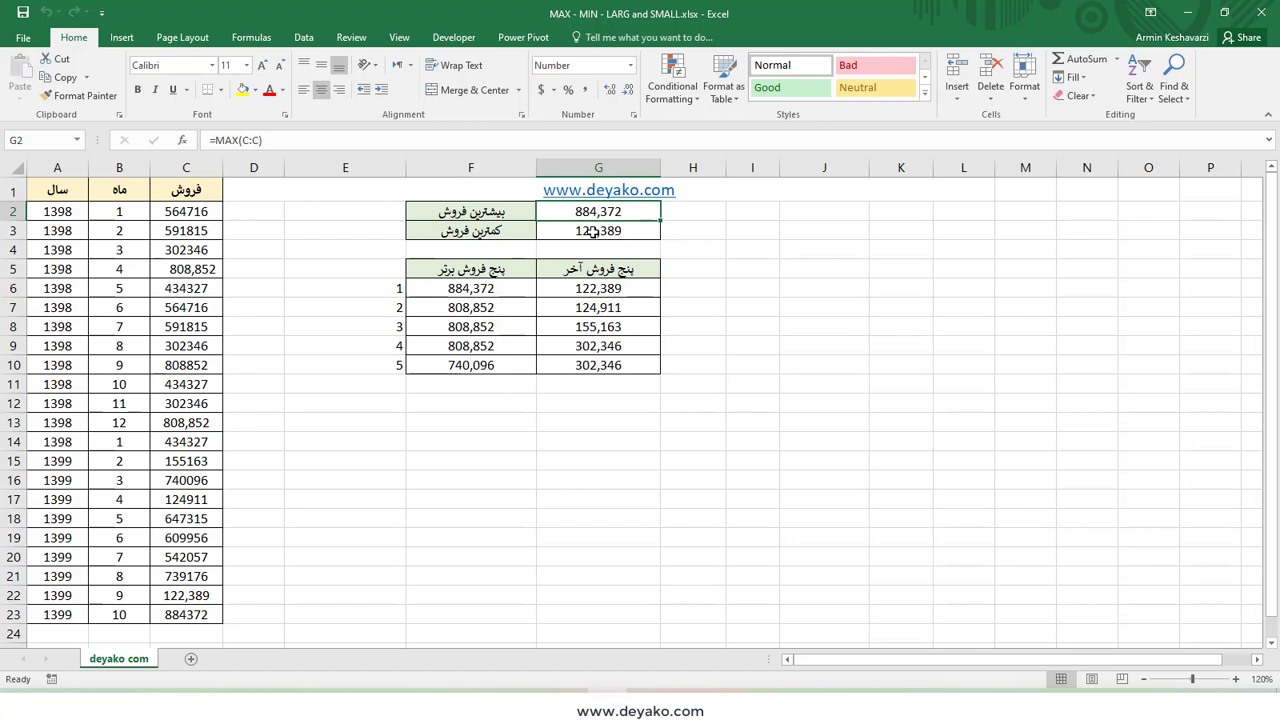
{"action": "left_click", "coordinate": [593, 232]}
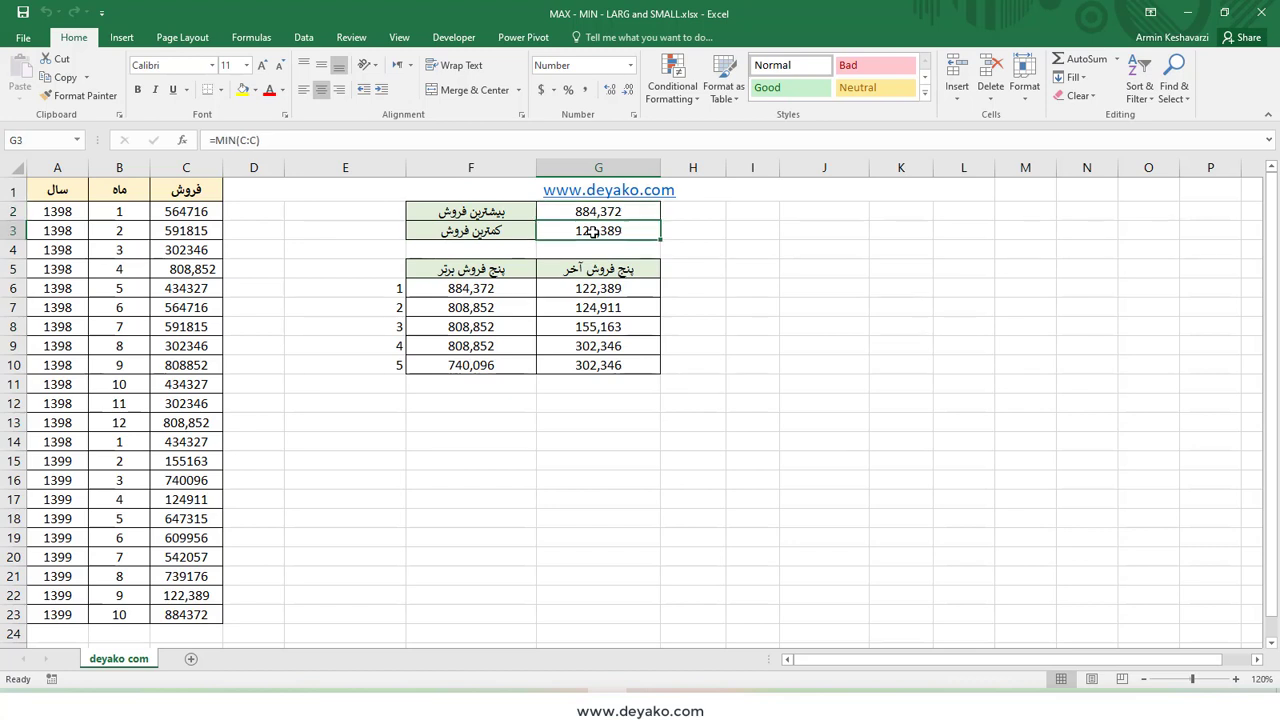
{"action": "left_click", "coordinate": [434, 291]}
{"action": "left_click", "coordinate": [593, 296]}
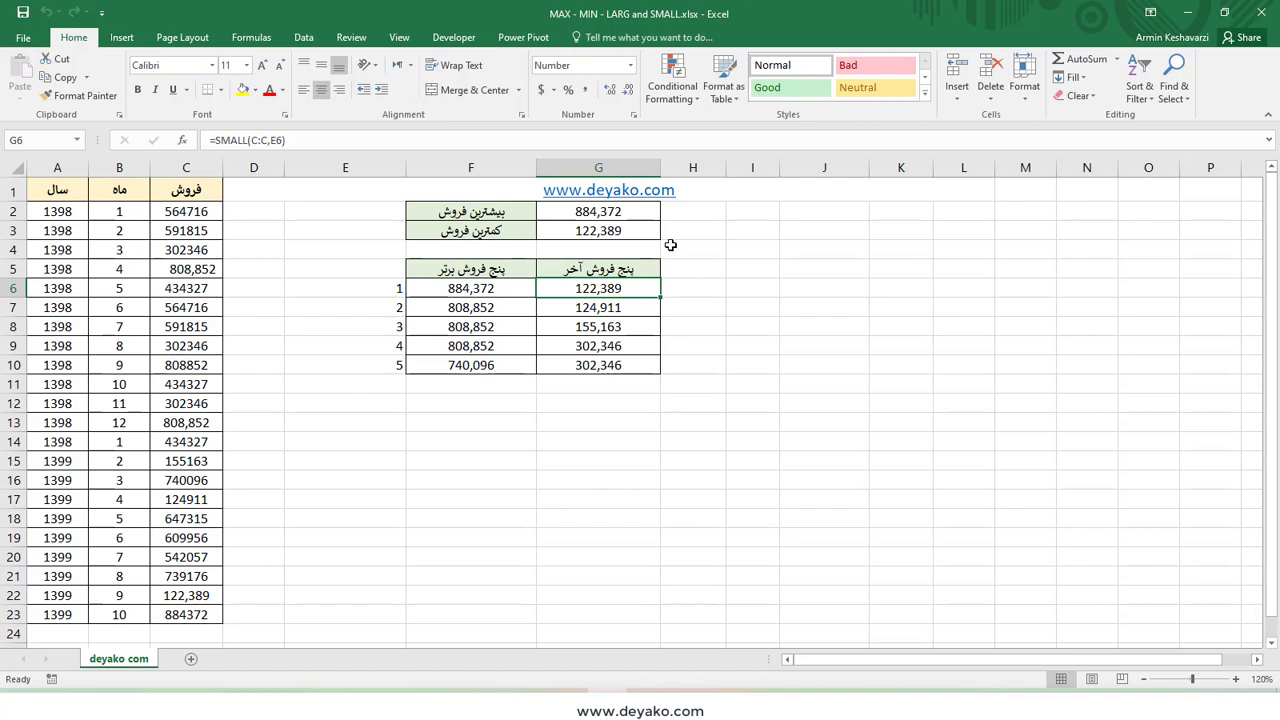
{"action": "left_click", "coordinate": [612, 216]}
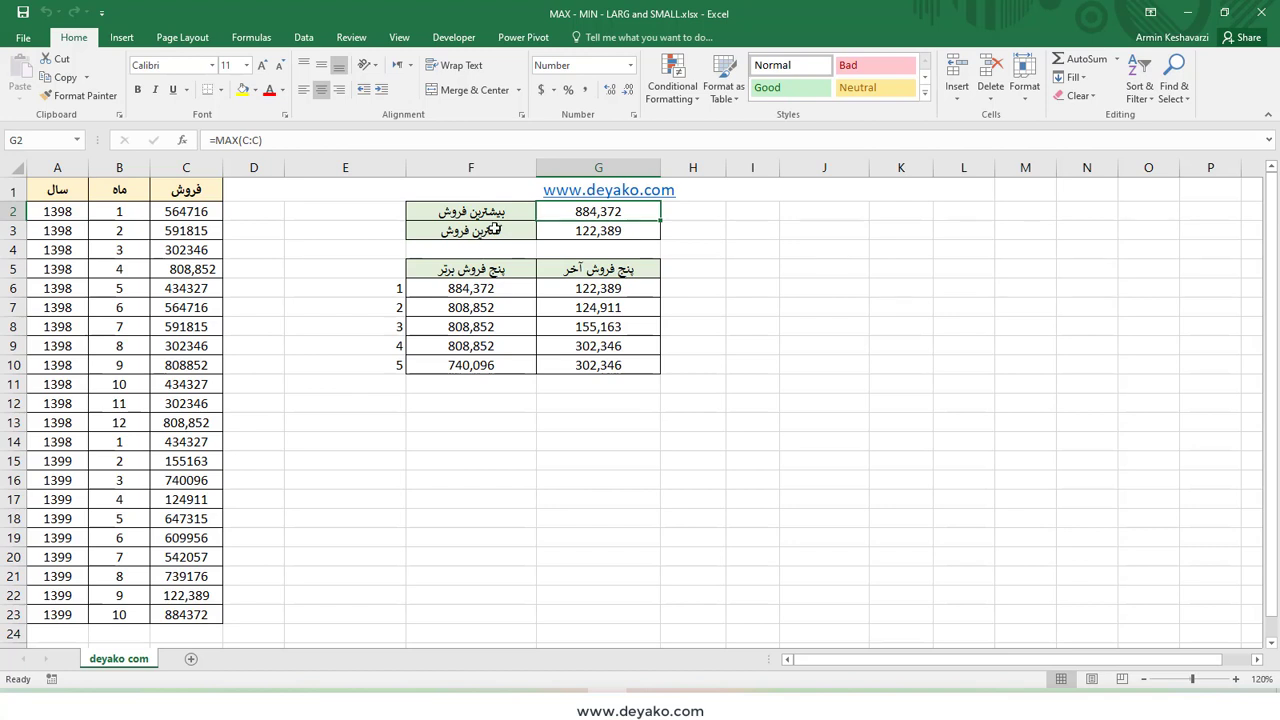
{"action": "left_click", "coordinate": [633, 236]}
Enter =MAX(C2:C23) in G2 for the highest sale.
{"action": "left_click", "coordinate": [620, 210]}
{"action": "type", "text": "=ی"}
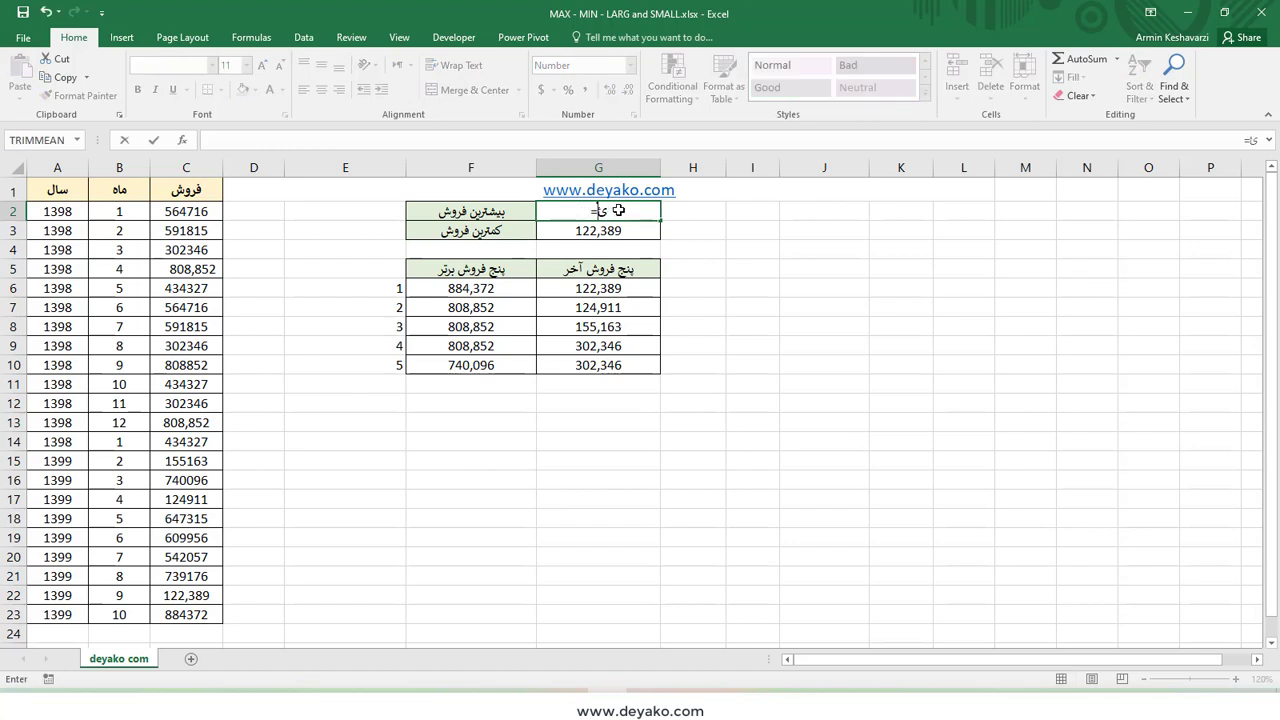
{"action": "key", "text": "BackSpace"}
{"action": "type", "text": "max"}
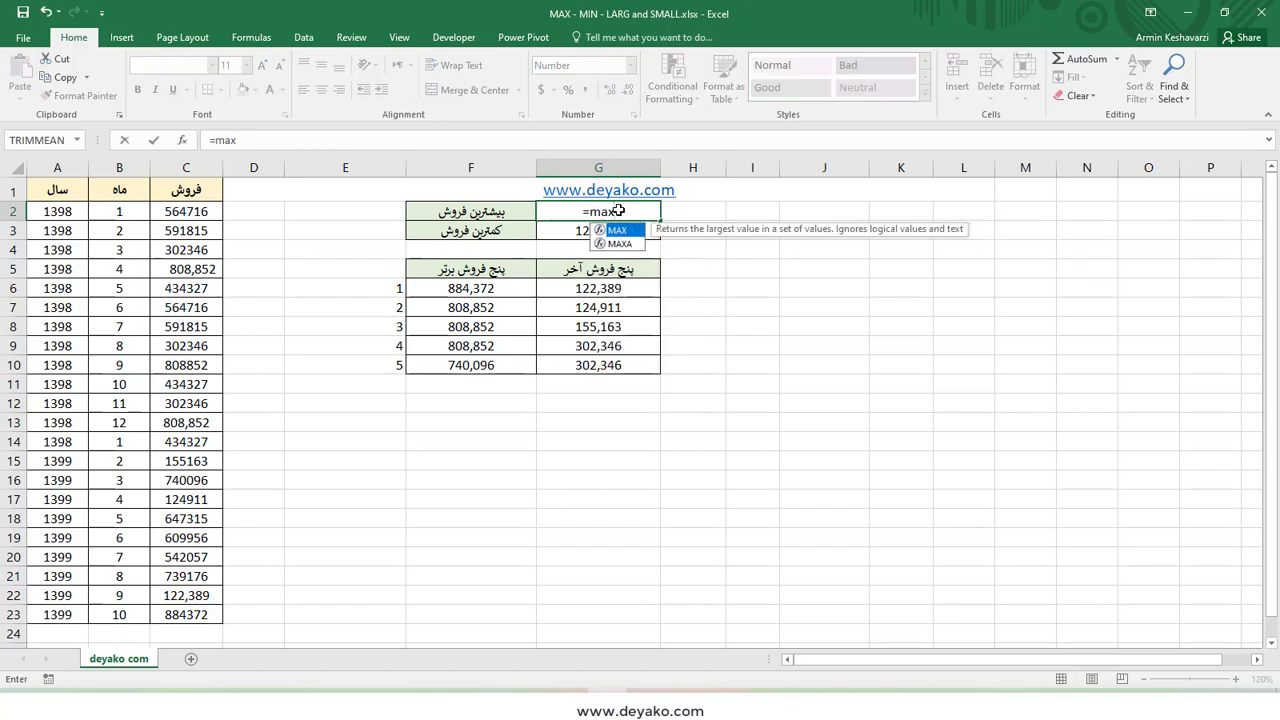
{"action": "double_click", "coordinate": [616, 230]}
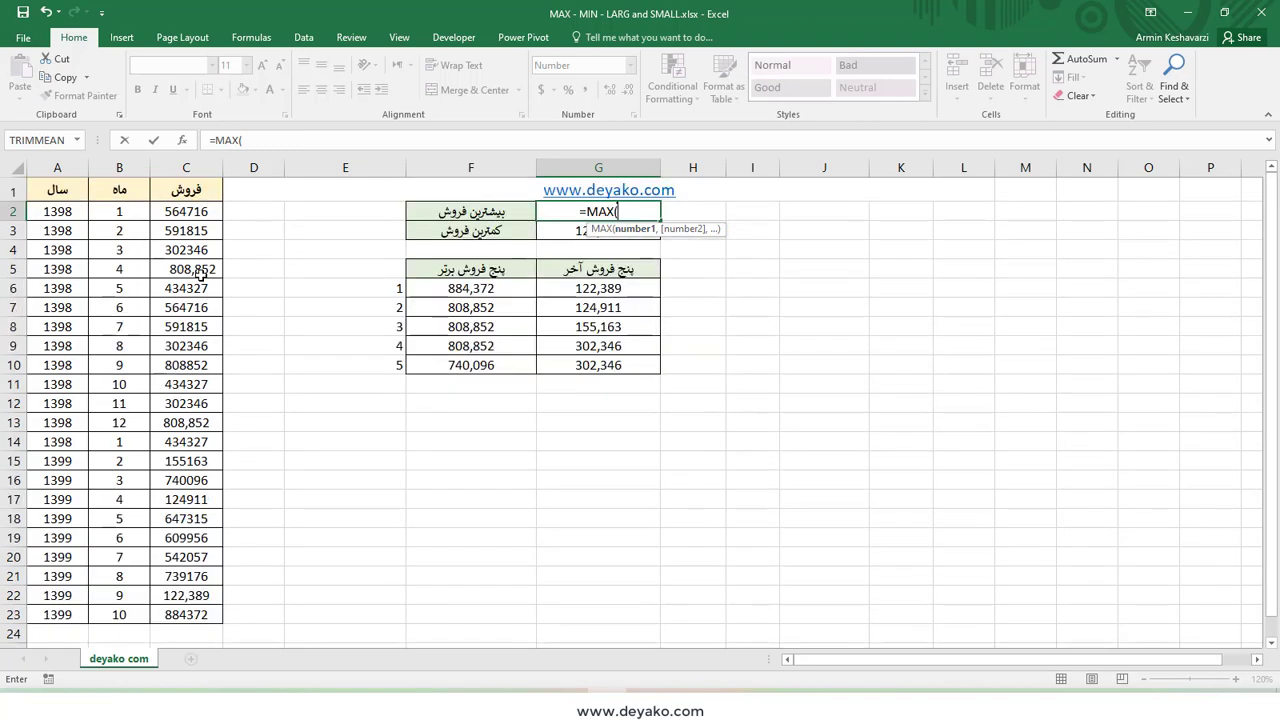
{"action": "left_click_drag", "start_coordinate": [193, 212], "coordinate": [216, 635]}
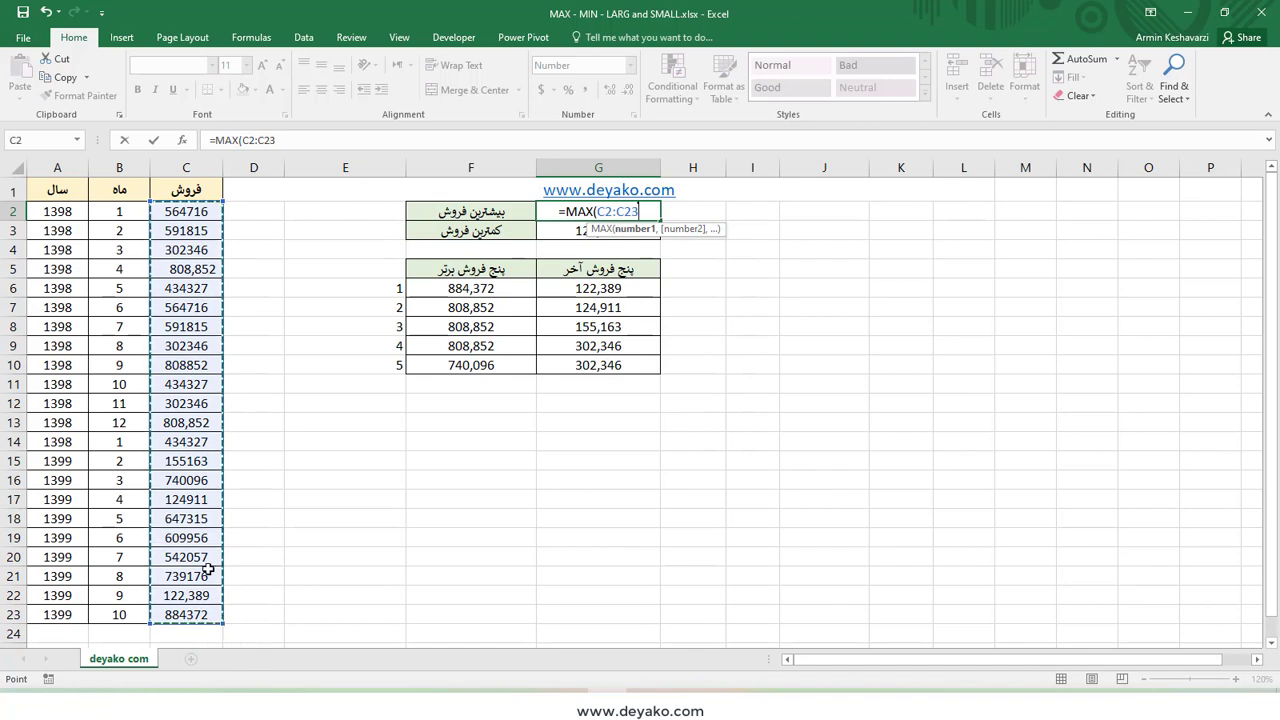
{"action": "key", "text": "Return"}
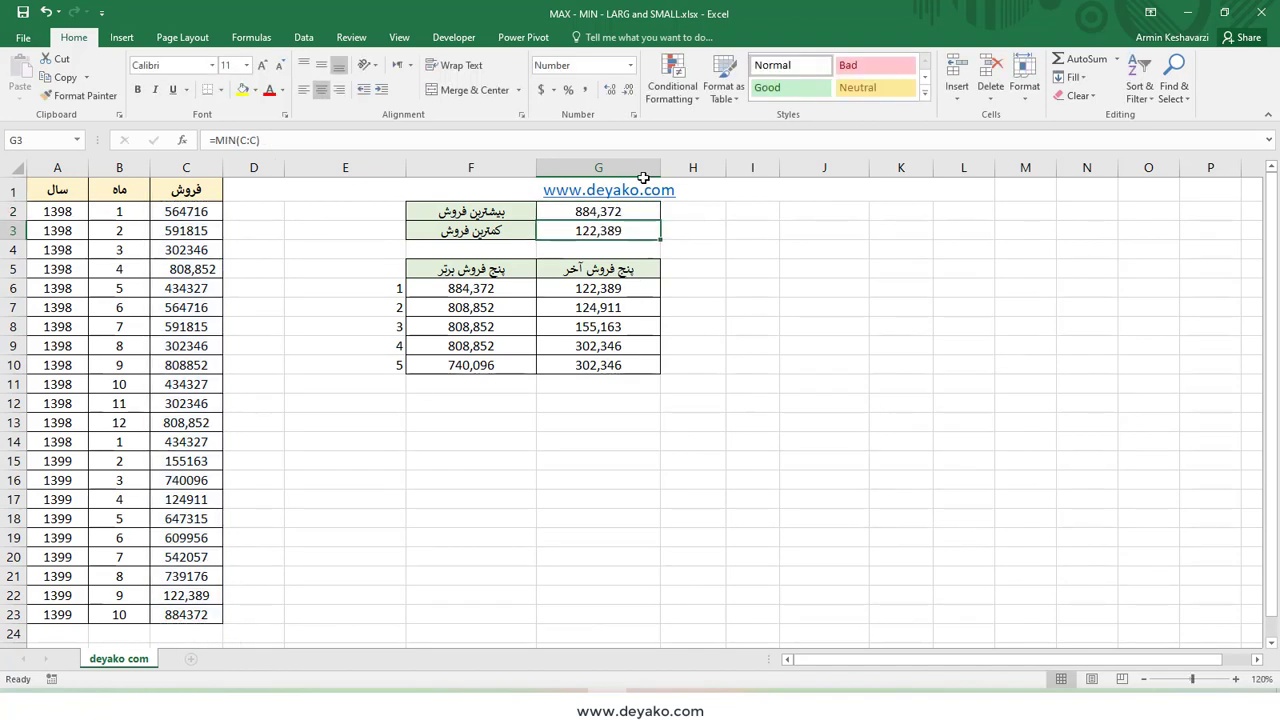
Replace G2's C2:C23 range with the whole column, making it =MAX(C:C).
{"action": "left_click", "coordinate": [634, 212]}
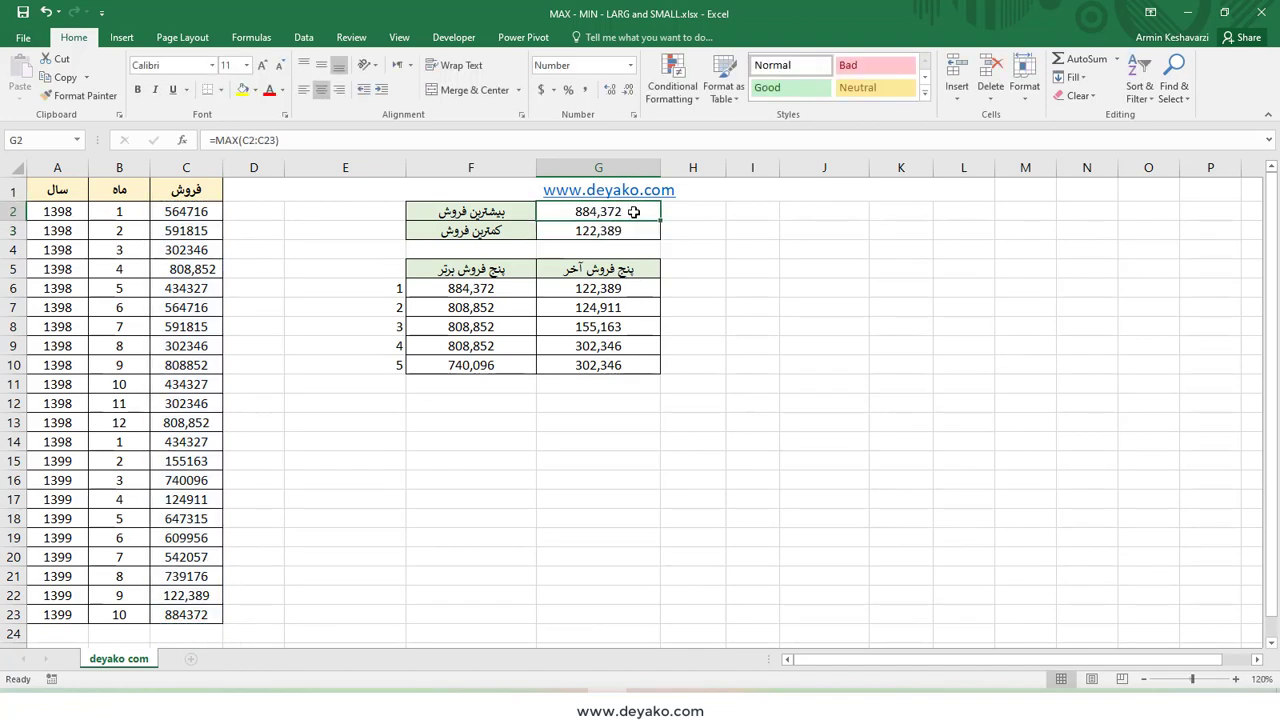
{"action": "left_click", "coordinate": [240, 140]}
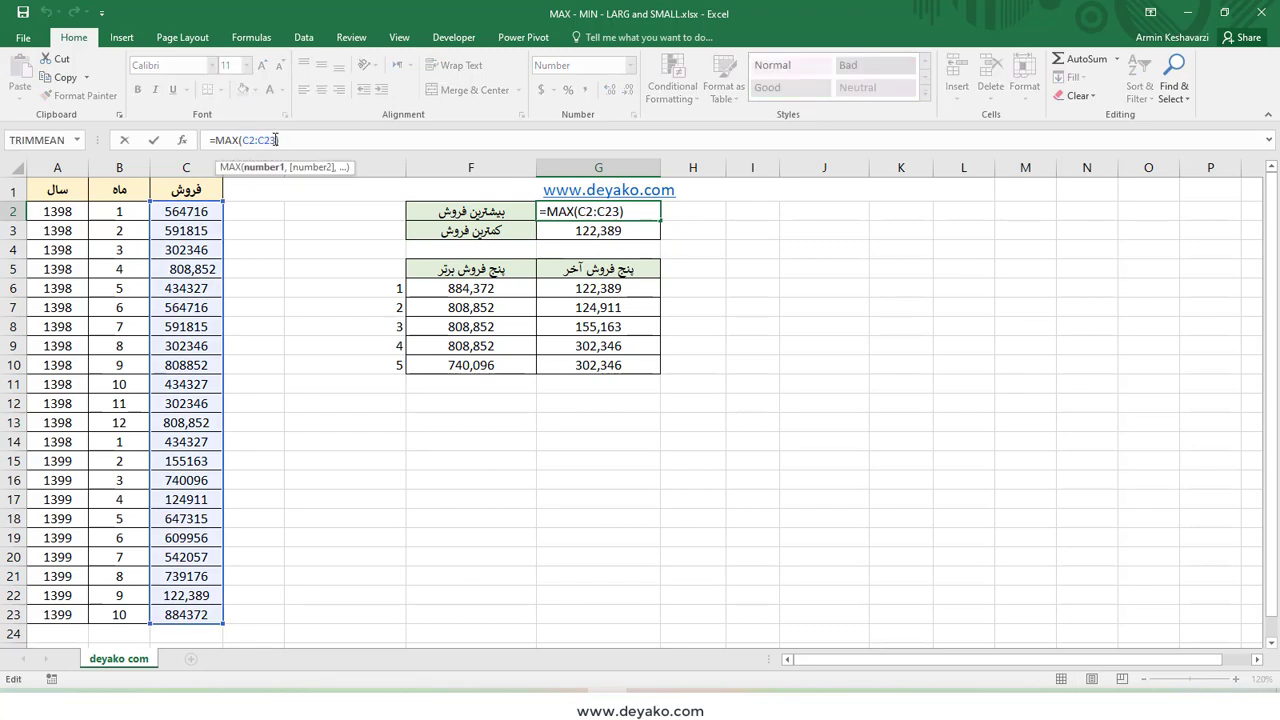
{"action": "left_click_drag", "start_coordinate": [276, 140], "coordinate": [241, 142]}
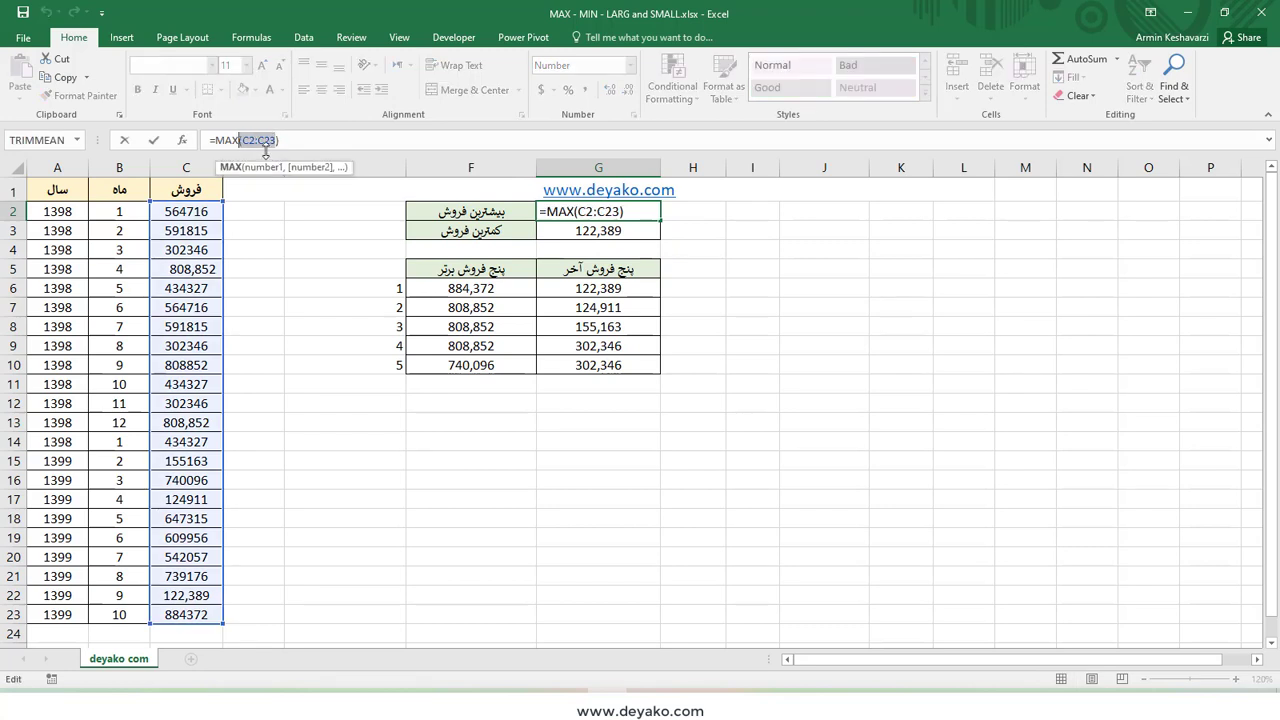
{"action": "key", "text": "Delete"}
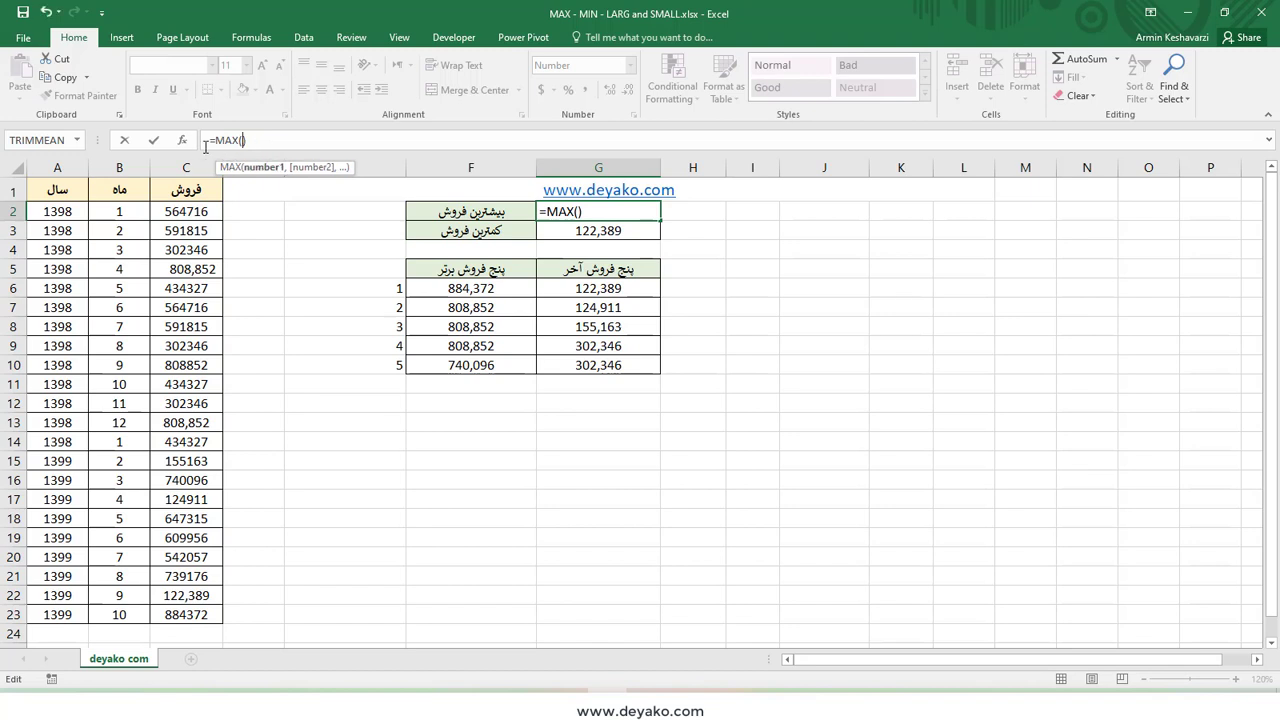
{"action": "left_click", "coordinate": [186, 167]}
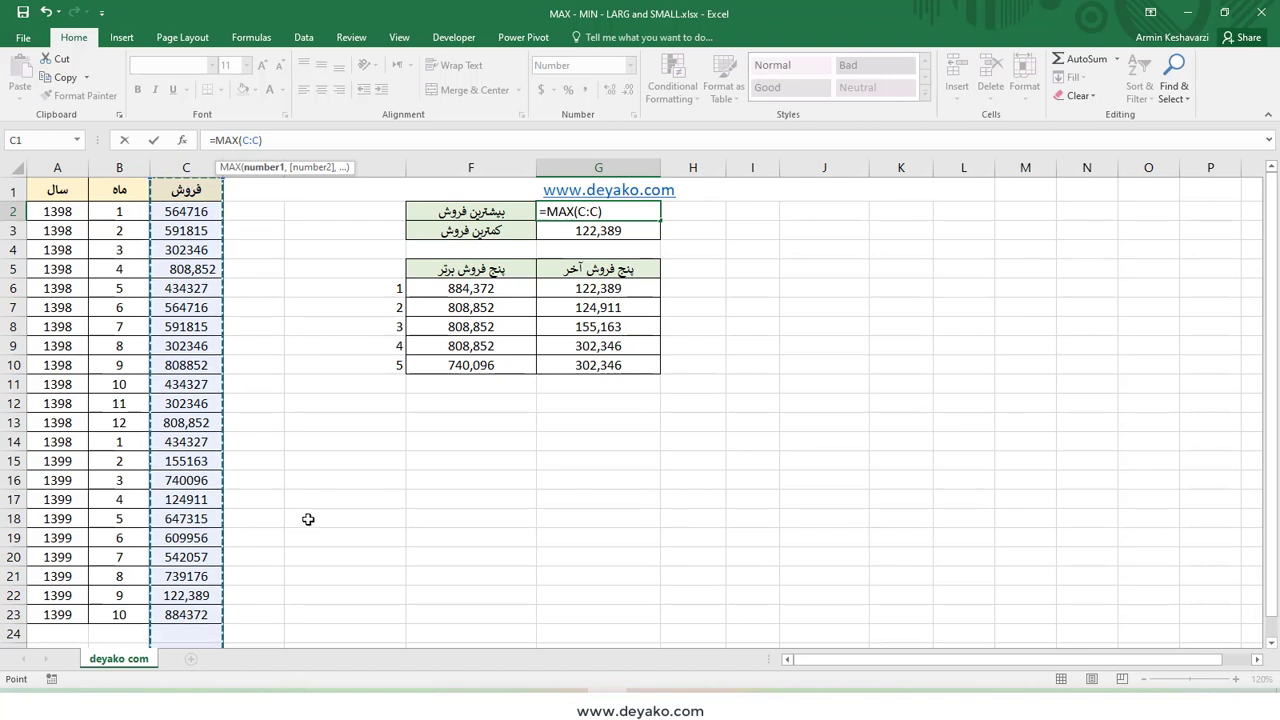
{"action": "key", "text": "Return"}
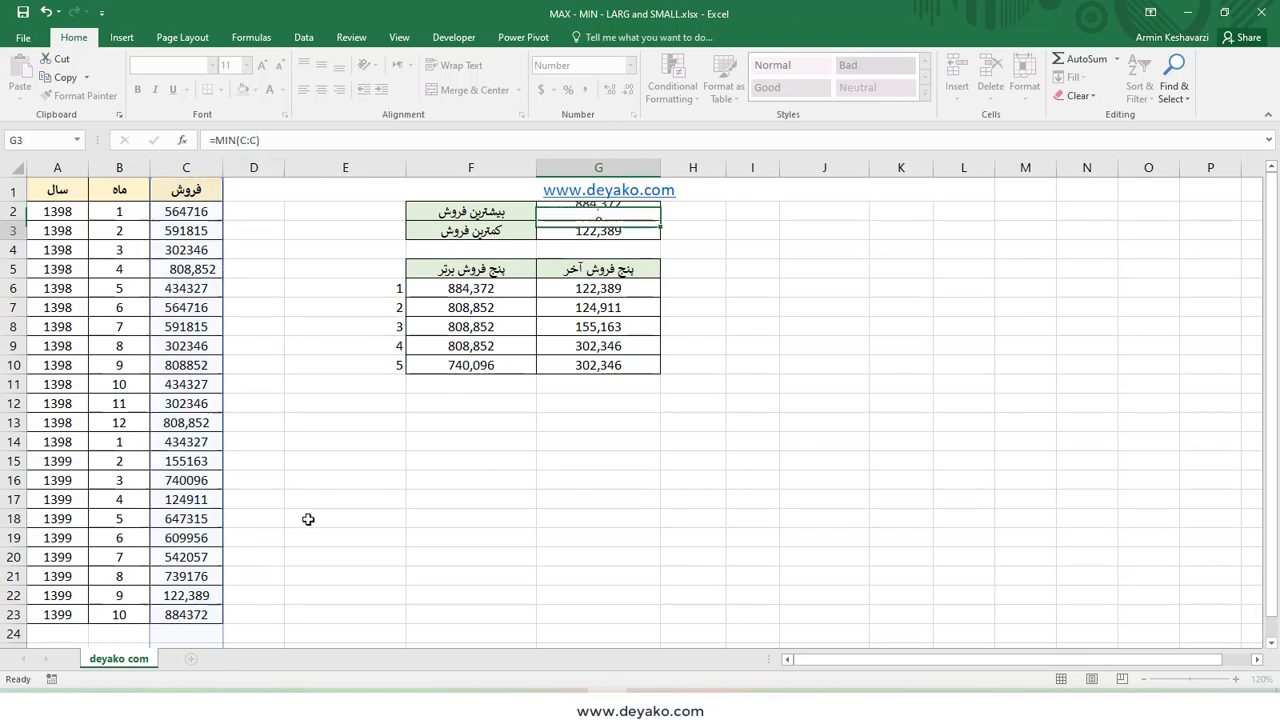
{"action": "left_click", "coordinate": [234, 141]}
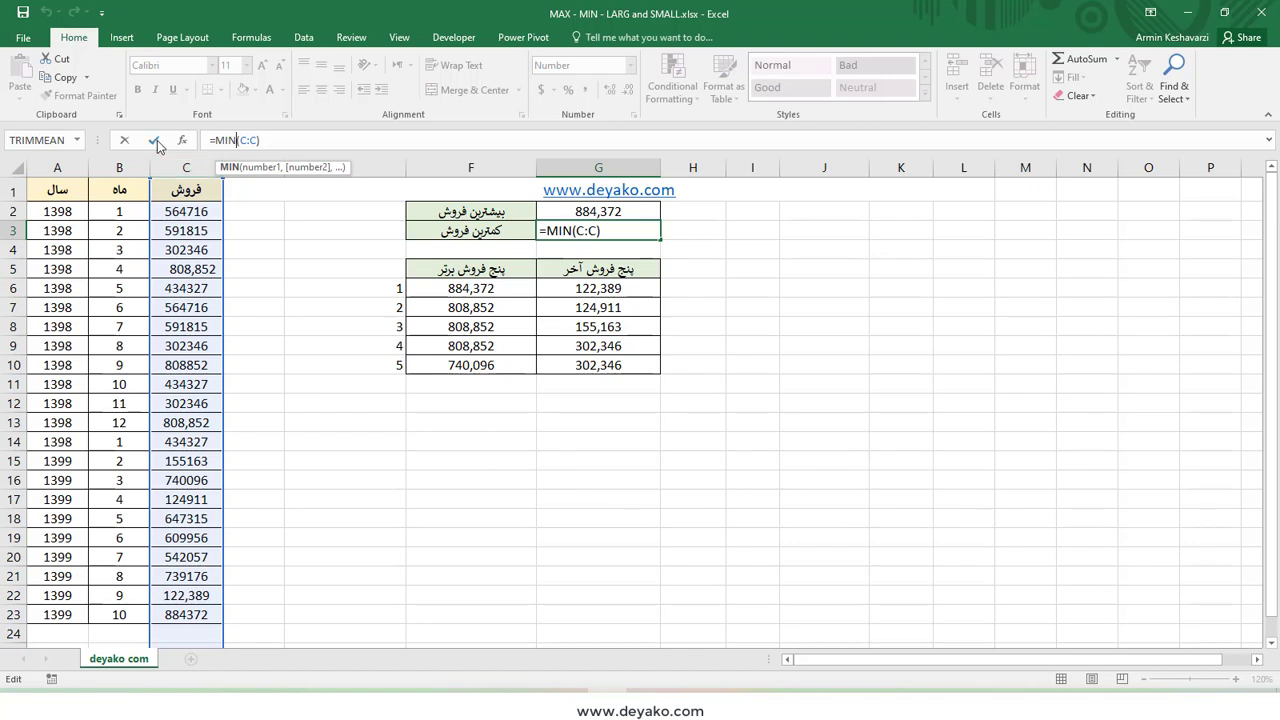
Enter =MAXA(C:C) in H2, returning 884372.
{"action": "left_click", "coordinate": [708, 215]}
{"action": "type", "text": "="}
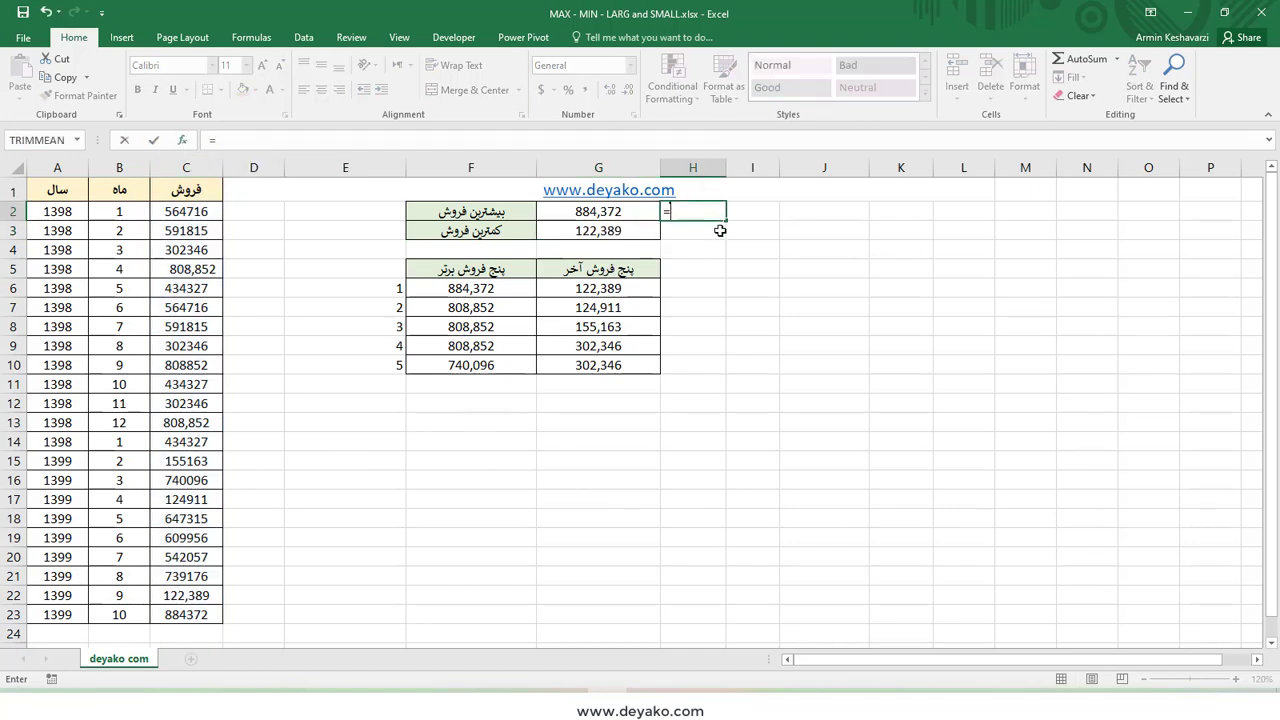
{"action": "type", "text": "max"}
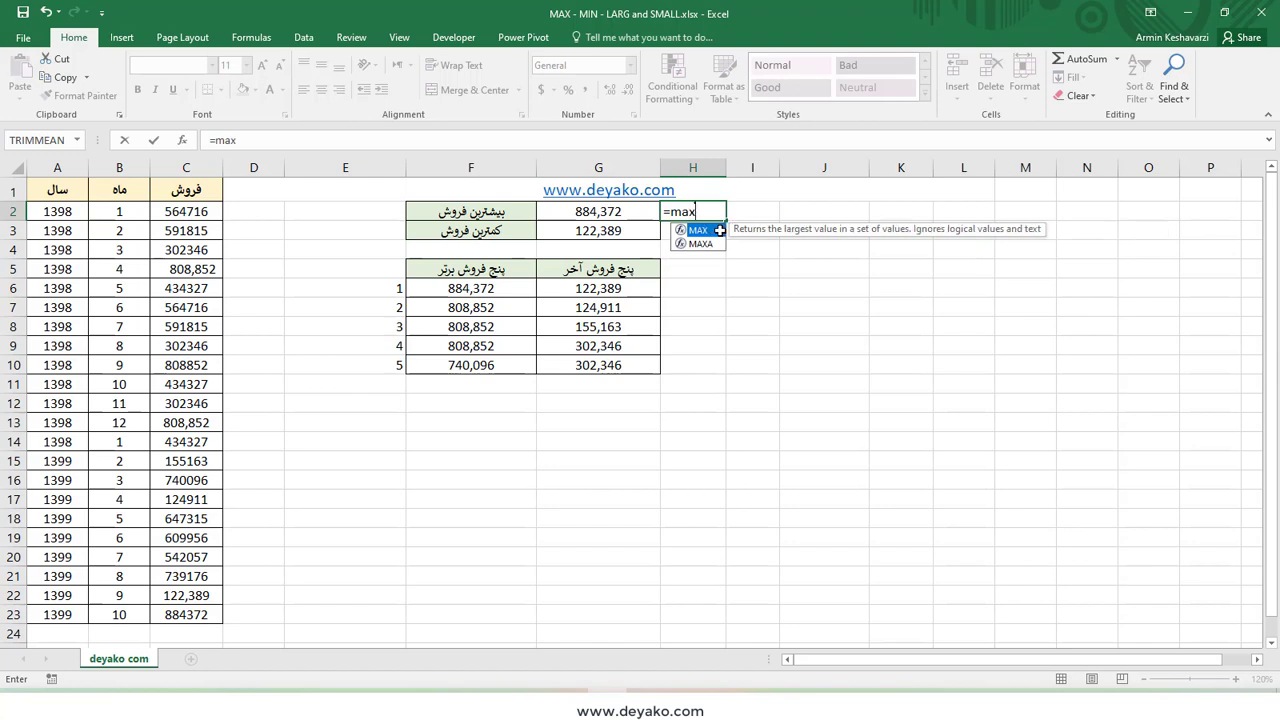
{"action": "left_click", "coordinate": [717, 244]}
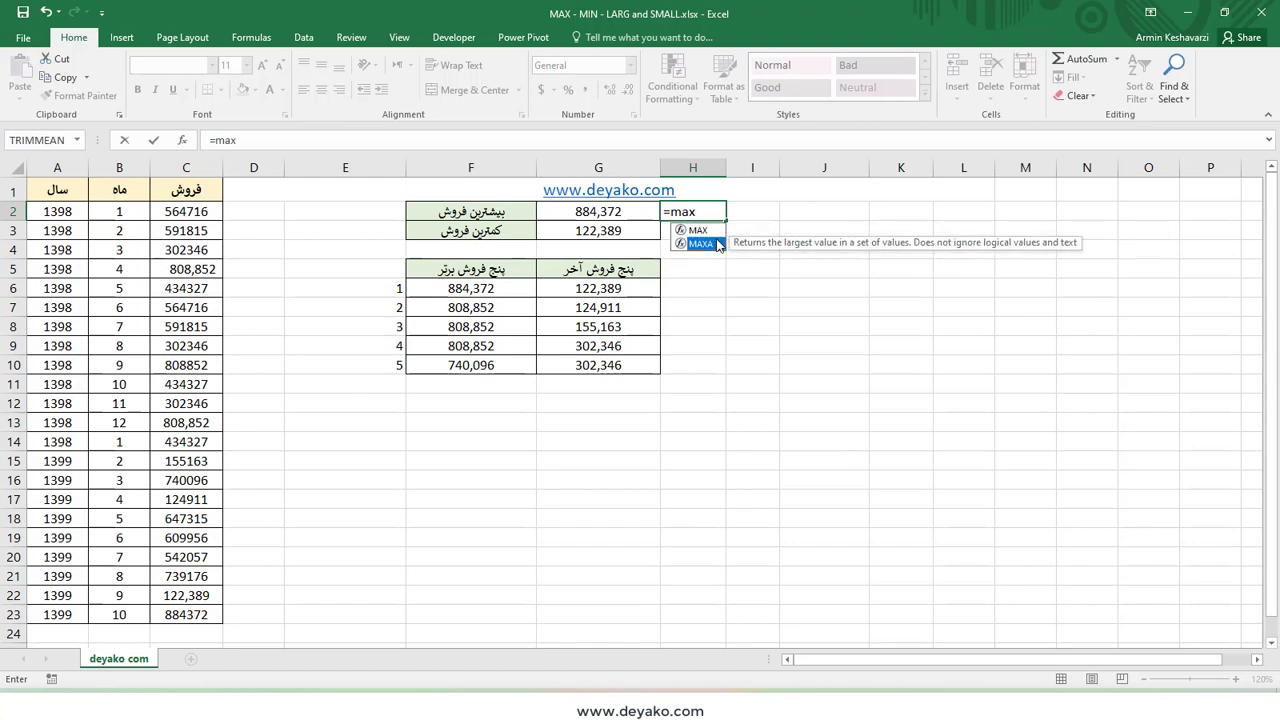
{"action": "double_click", "coordinate": [700, 243]}
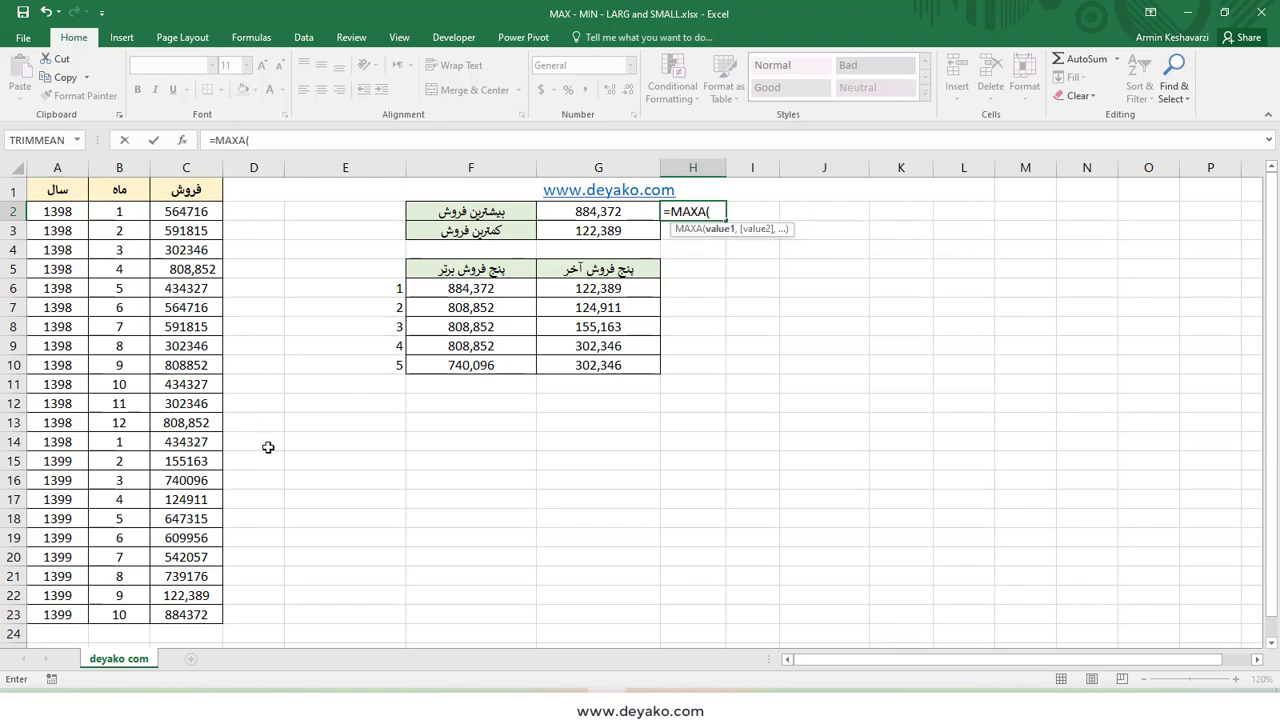
{"action": "left_click", "coordinate": [186, 165]}
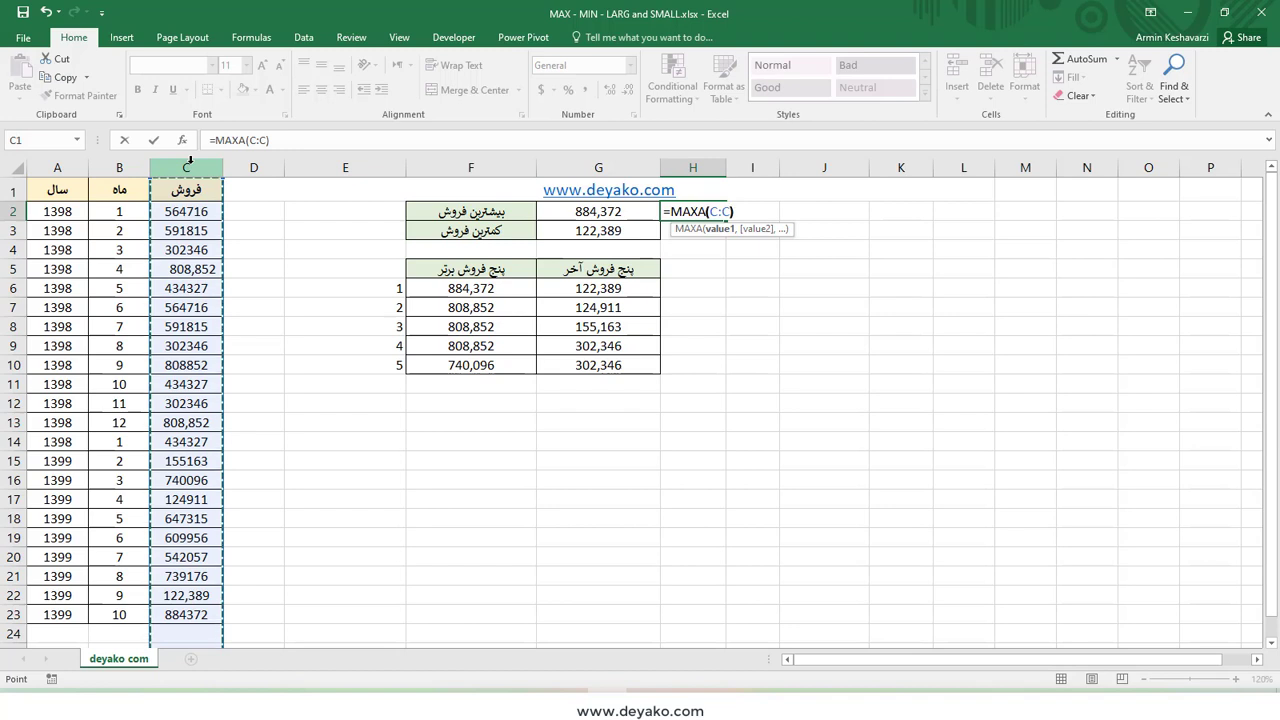
{"action": "key", "text": "Return"}
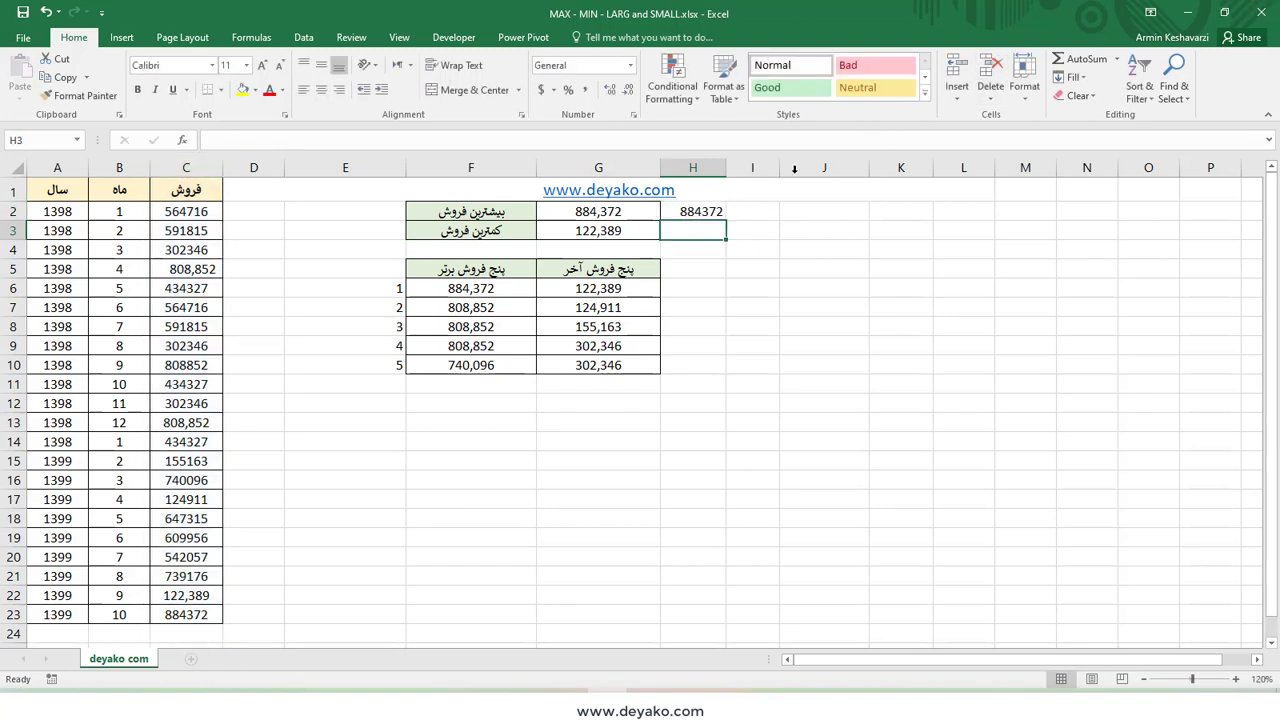
Check cells C1, C24 and D1, then return to H2's MAXA formula at the top.
{"action": "left_click", "coordinate": [182, 189]}
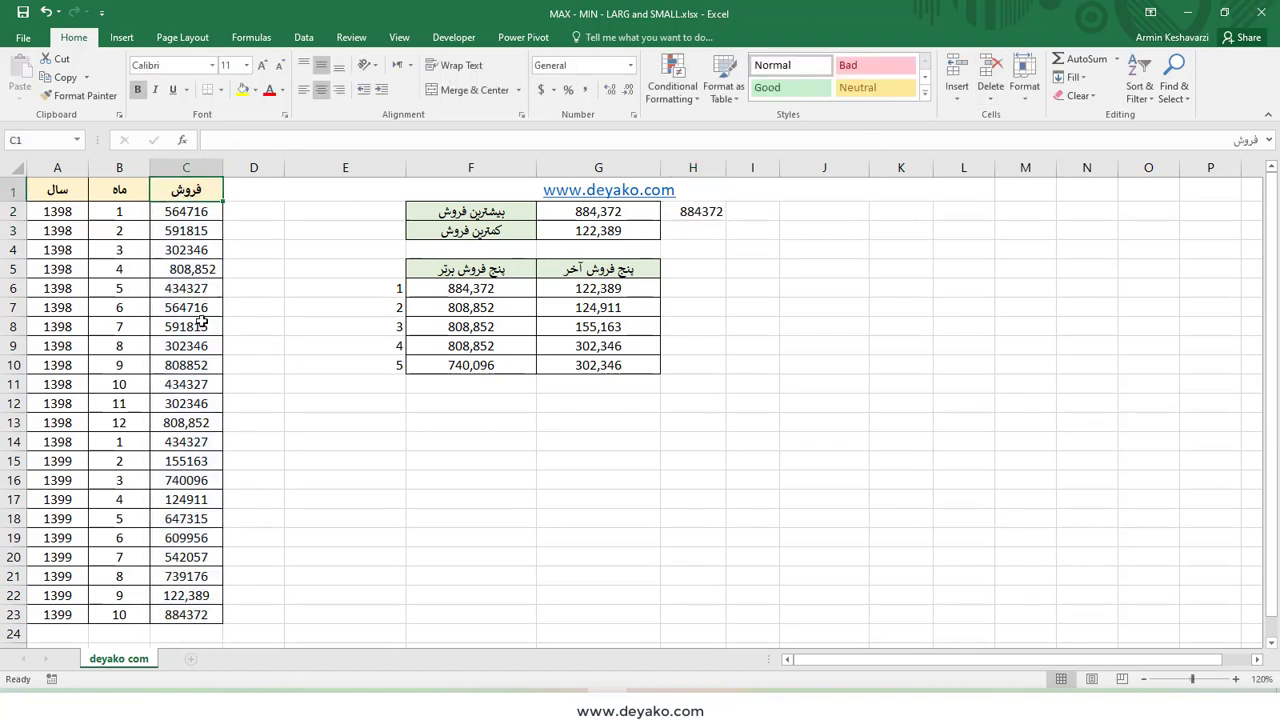
{"action": "scroll", "coordinate": [225, 470], "scroll_direction": "down", "scroll_amount": 1}
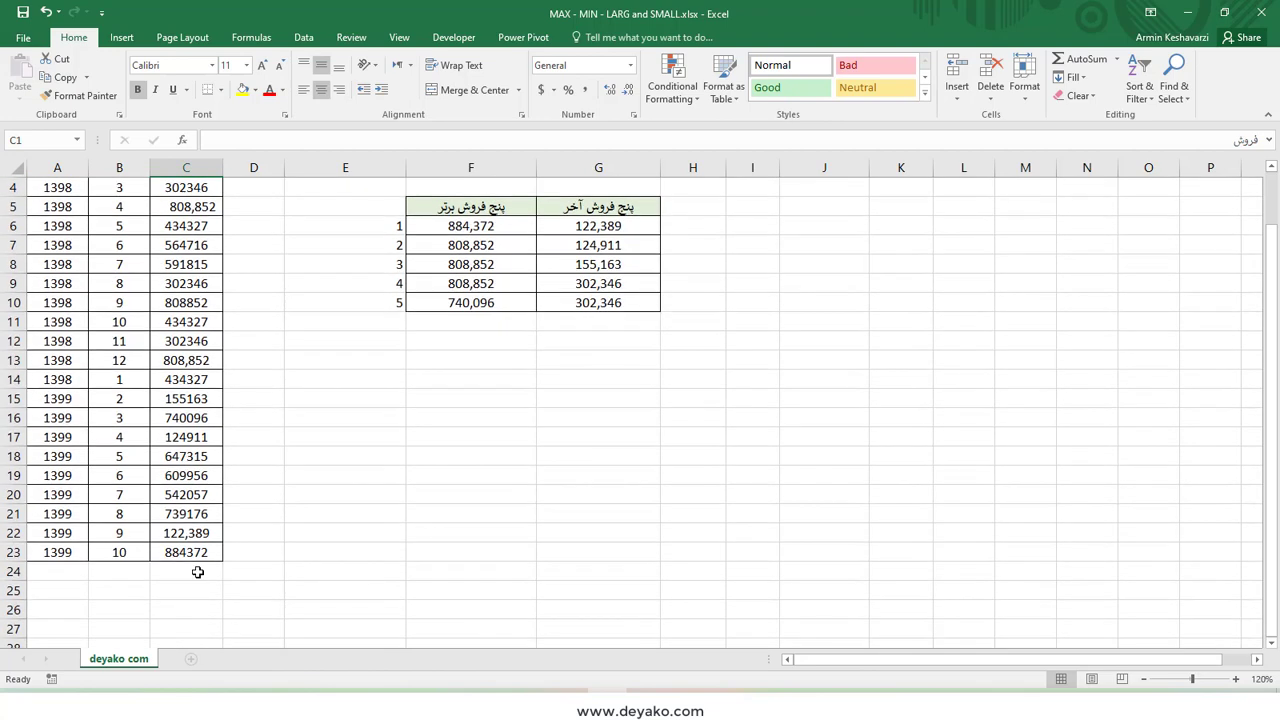
{"action": "left_click", "coordinate": [199, 574]}
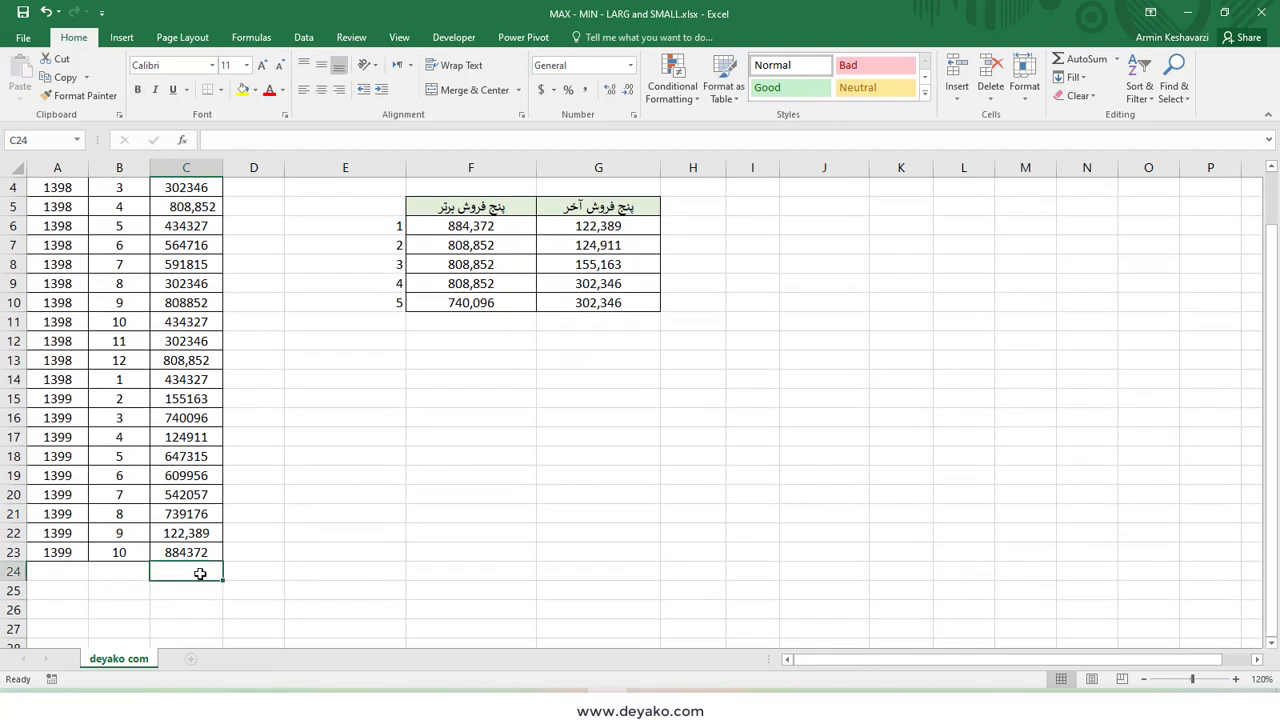
{"action": "scroll", "coordinate": [200, 574], "scroll_direction": "up", "scroll_amount": 1}
{"action": "left_click", "coordinate": [268, 185]}
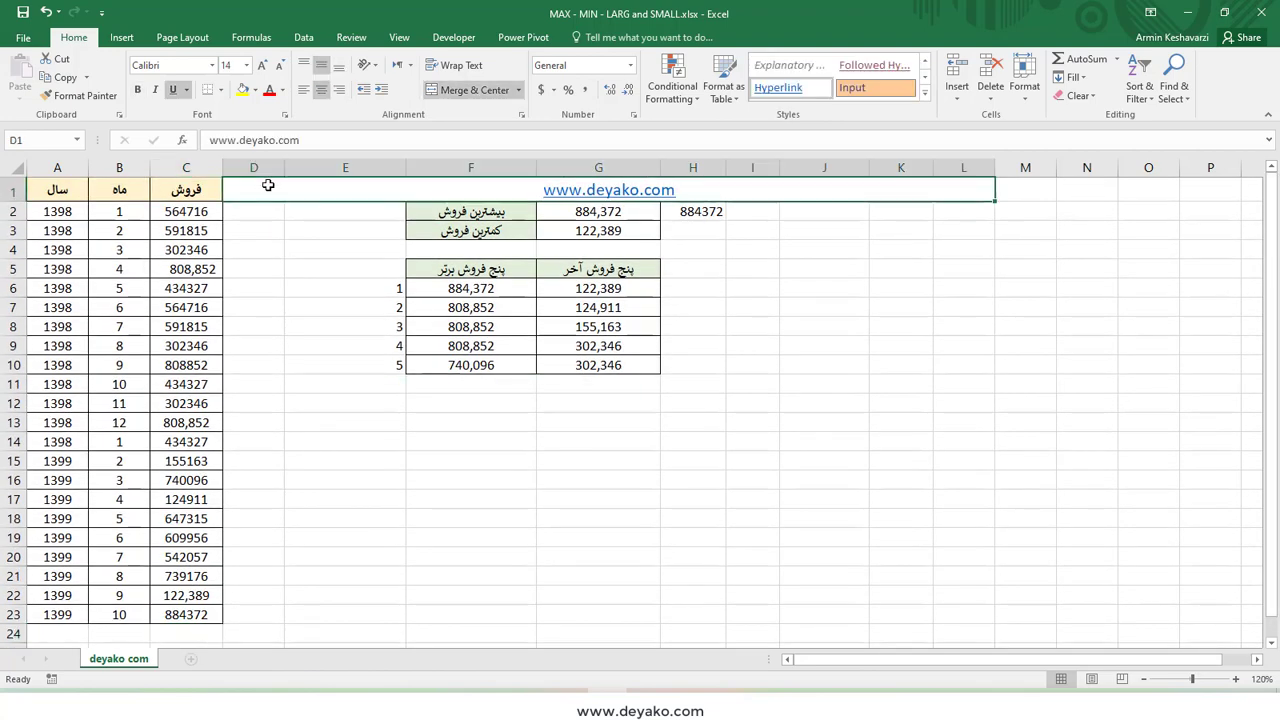
{"action": "left_click", "coordinate": [191, 193]}
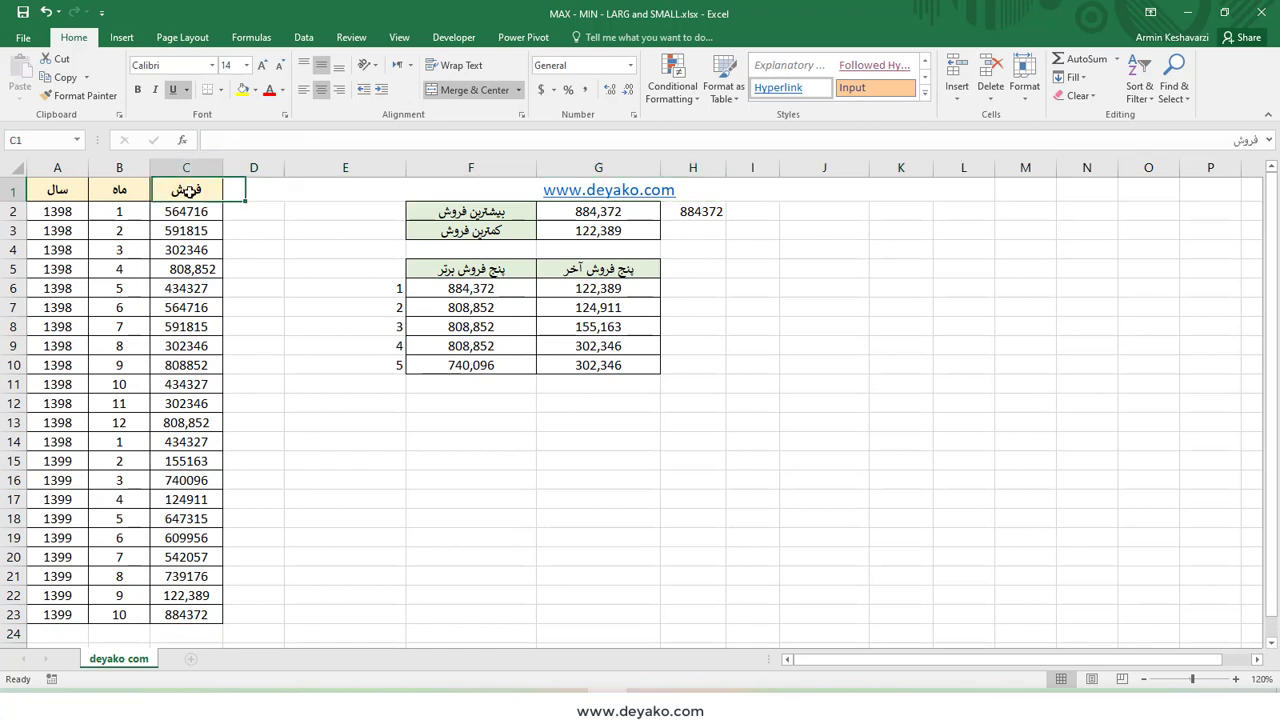
{"action": "left_click", "coordinate": [721, 207]}
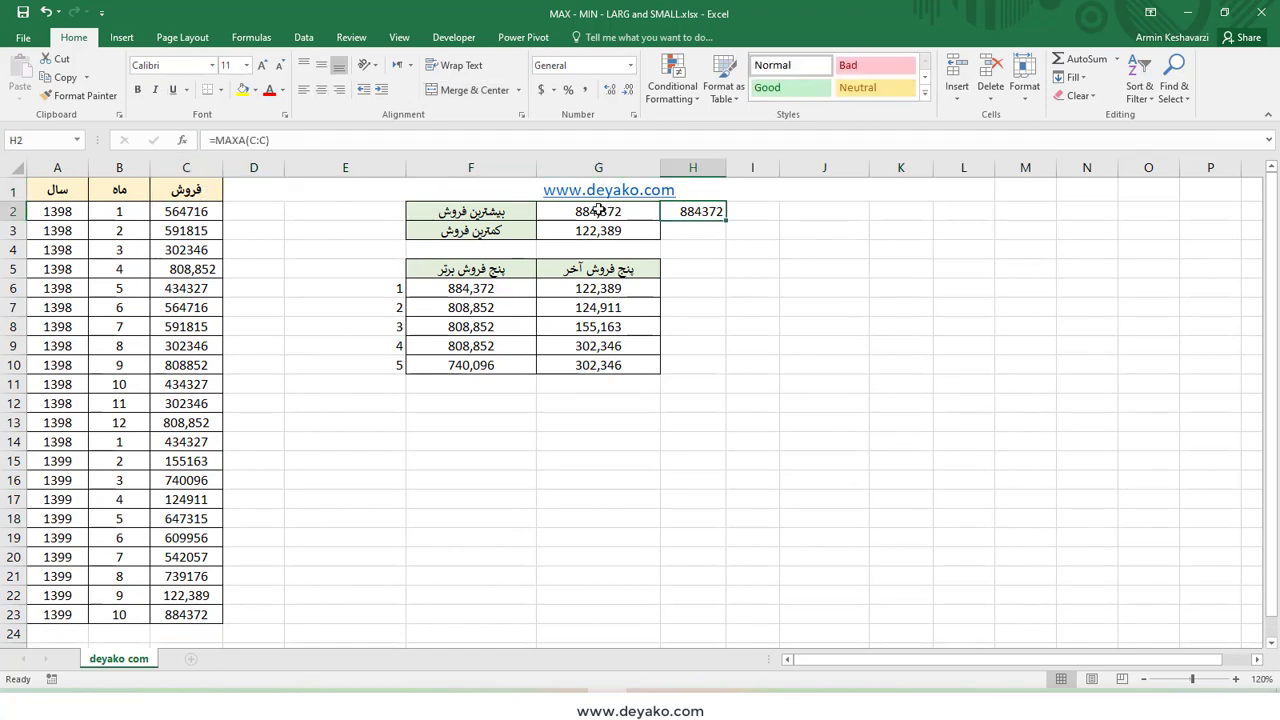
Change H2 to =MINA(C:C), which returns 0.
{"action": "left_click", "coordinate": [240, 140]}
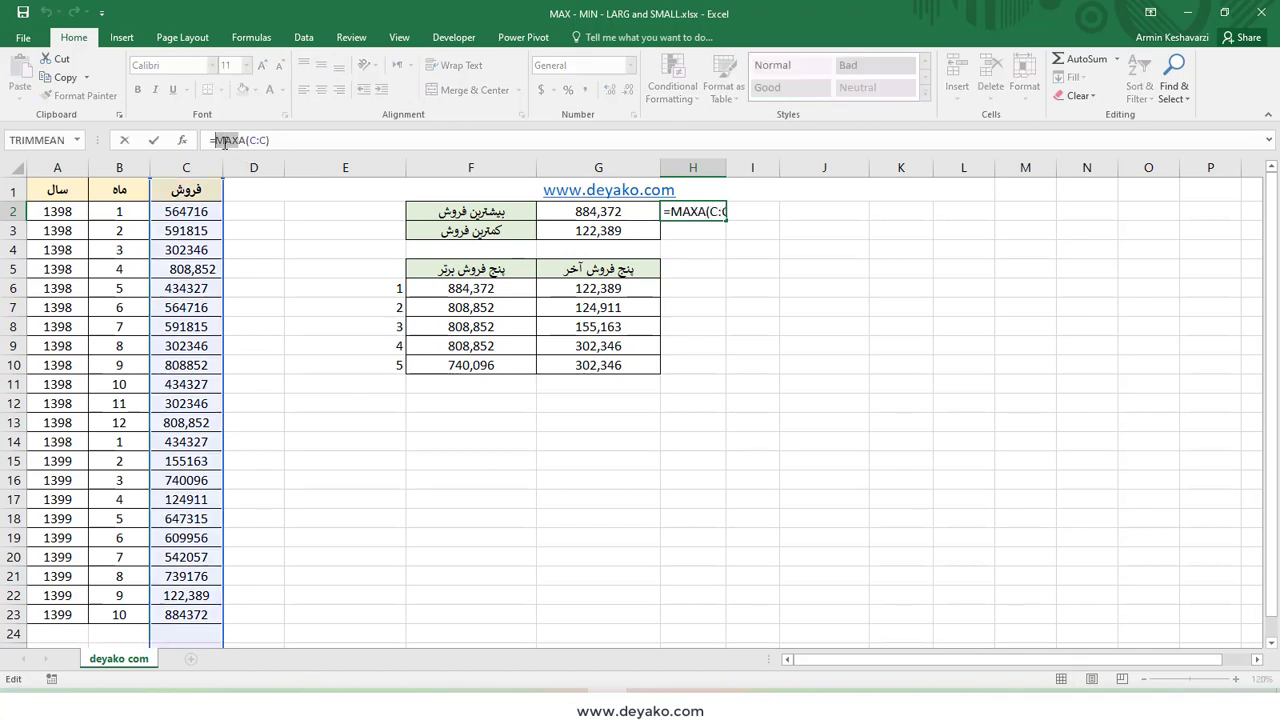
{"action": "type", "text": "min"}
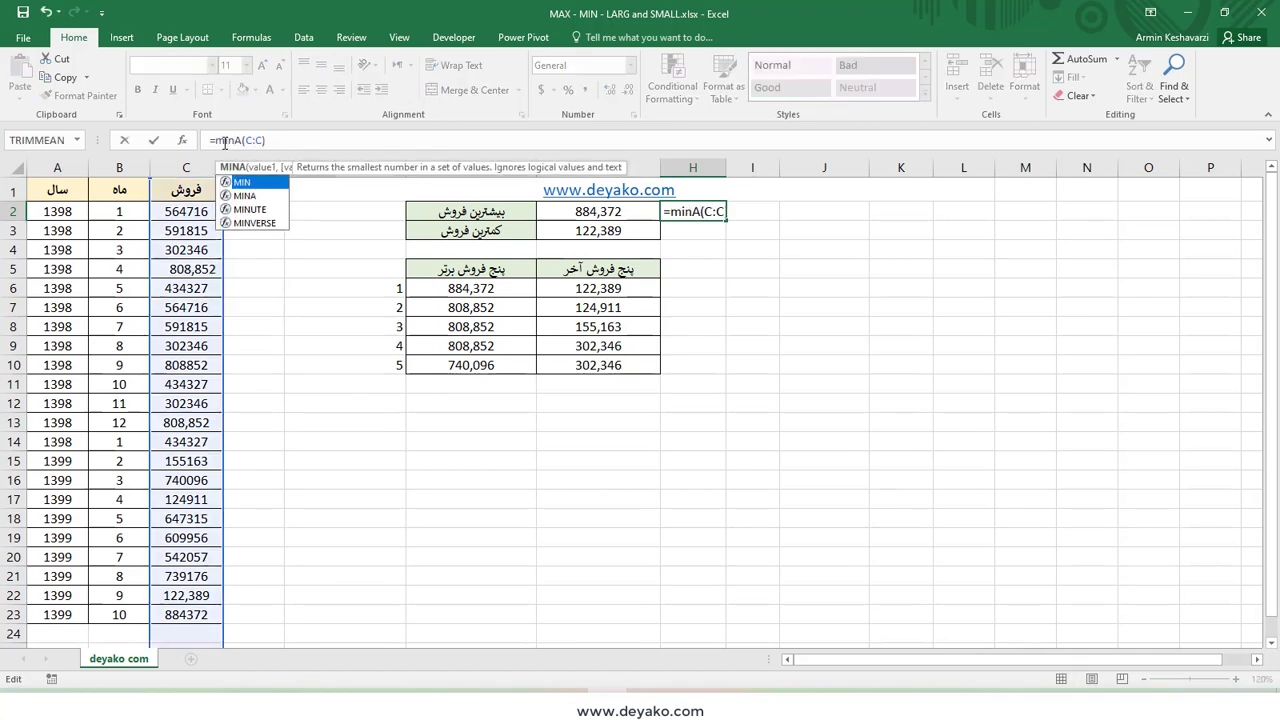
{"action": "double_click", "coordinate": [245, 196]}
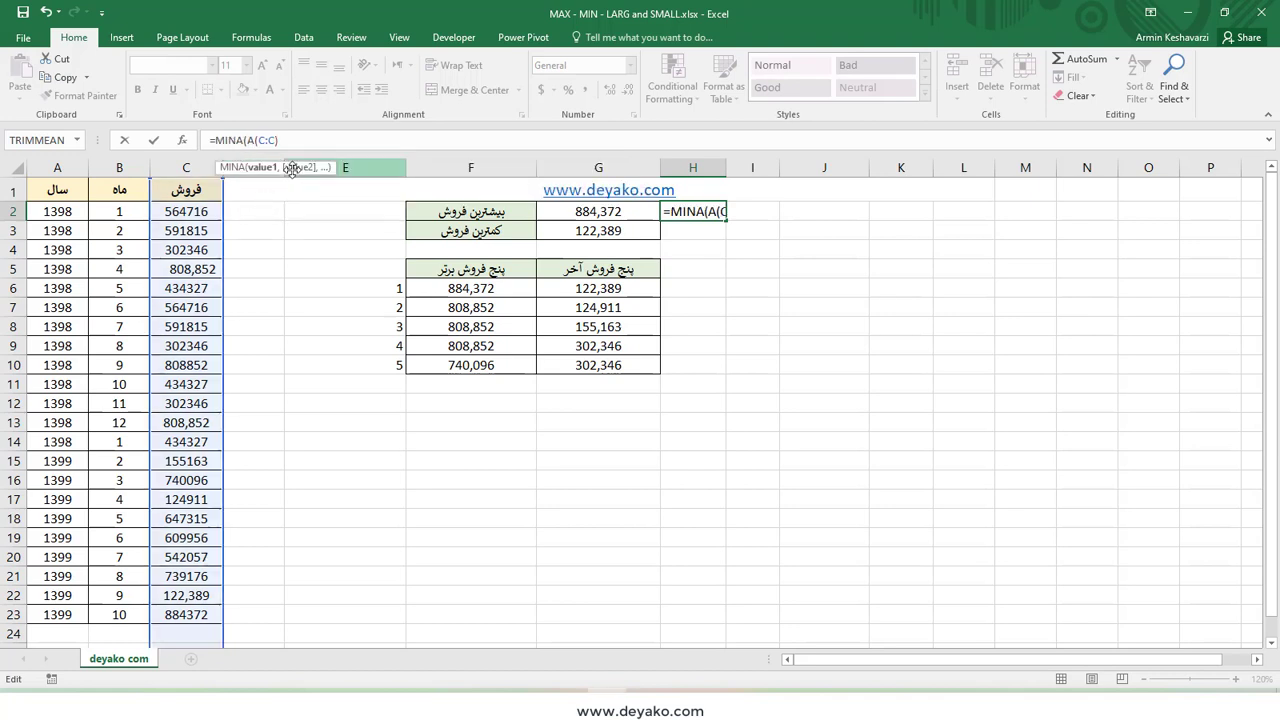
{"action": "key", "text": "BackSpace"}
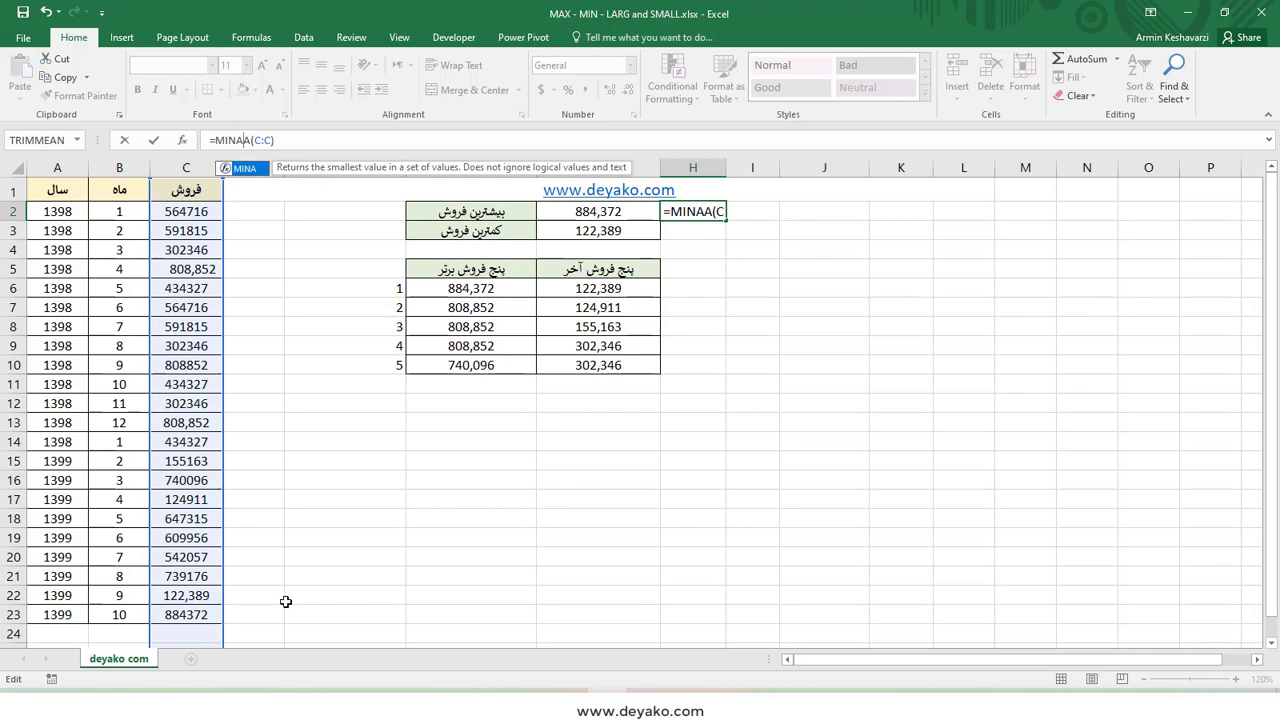
{"action": "key", "text": "Delete"}
{"action": "left_click", "coordinate": [317, 133]}
{"action": "key", "text": "Return"}
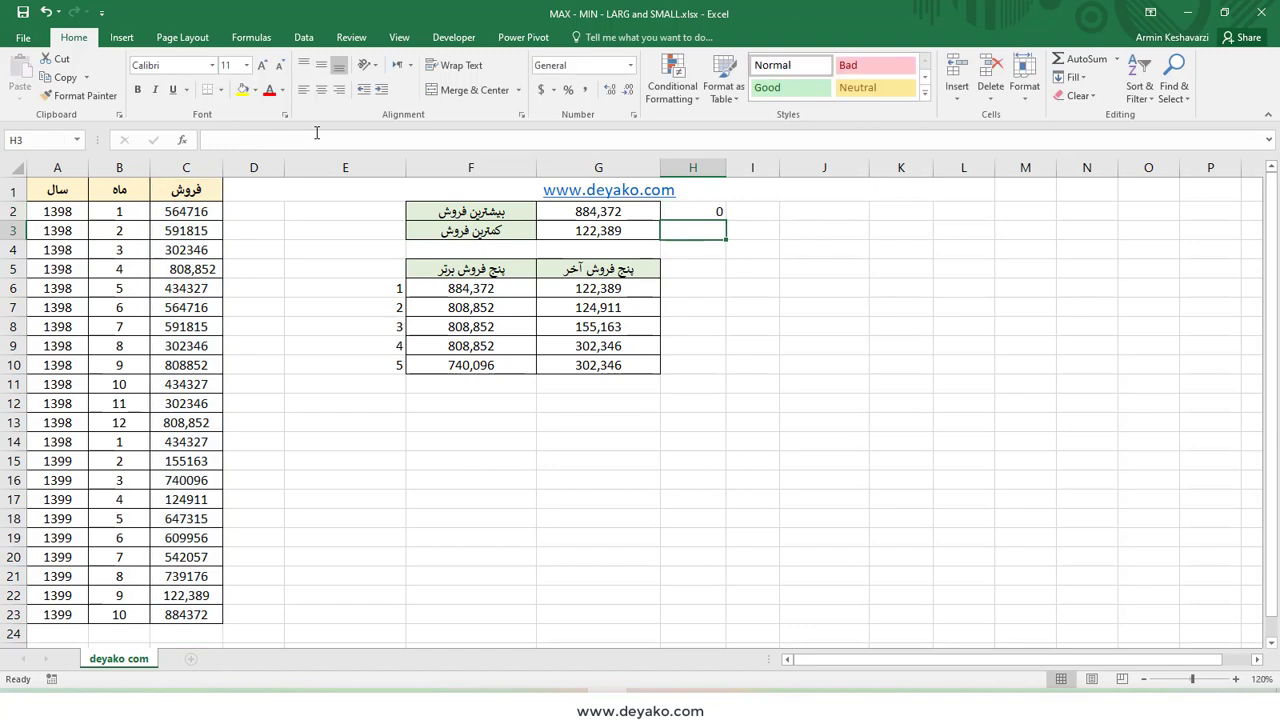
Delete the MINA test formula so H2 is empty.
{"action": "left_click", "coordinate": [723, 210]}
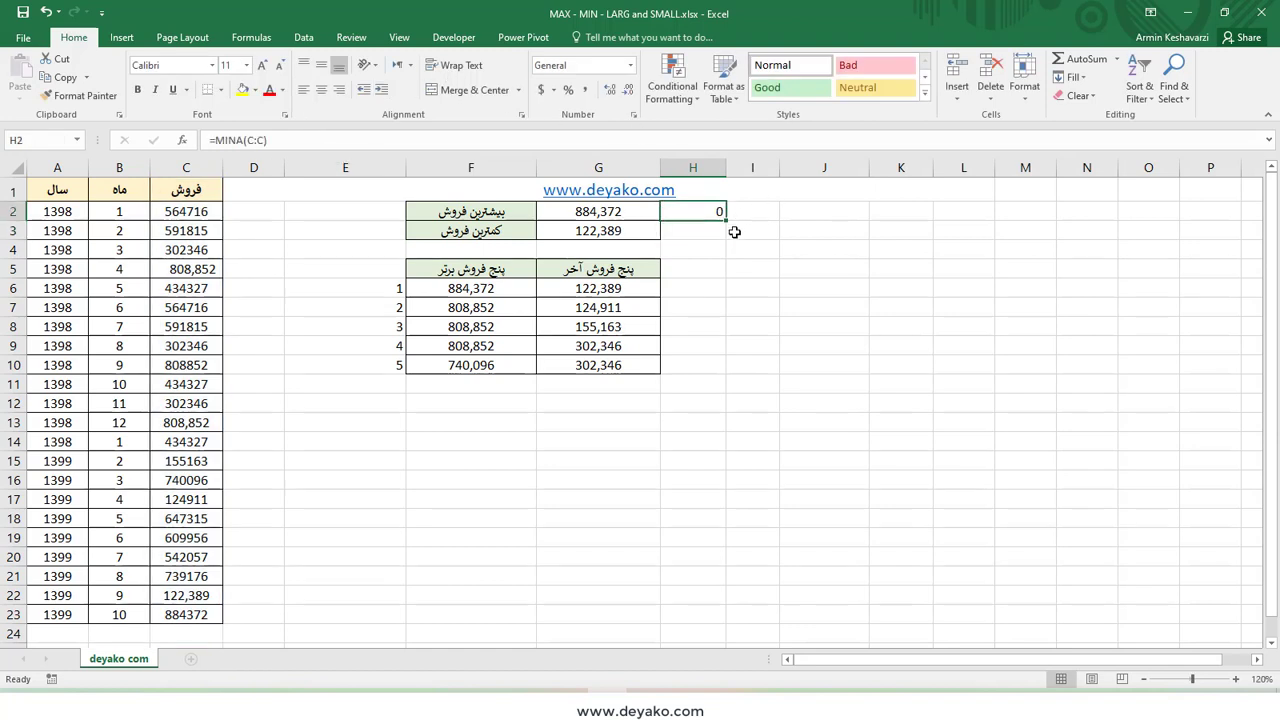
{"action": "left_click", "coordinate": [240, 140]}
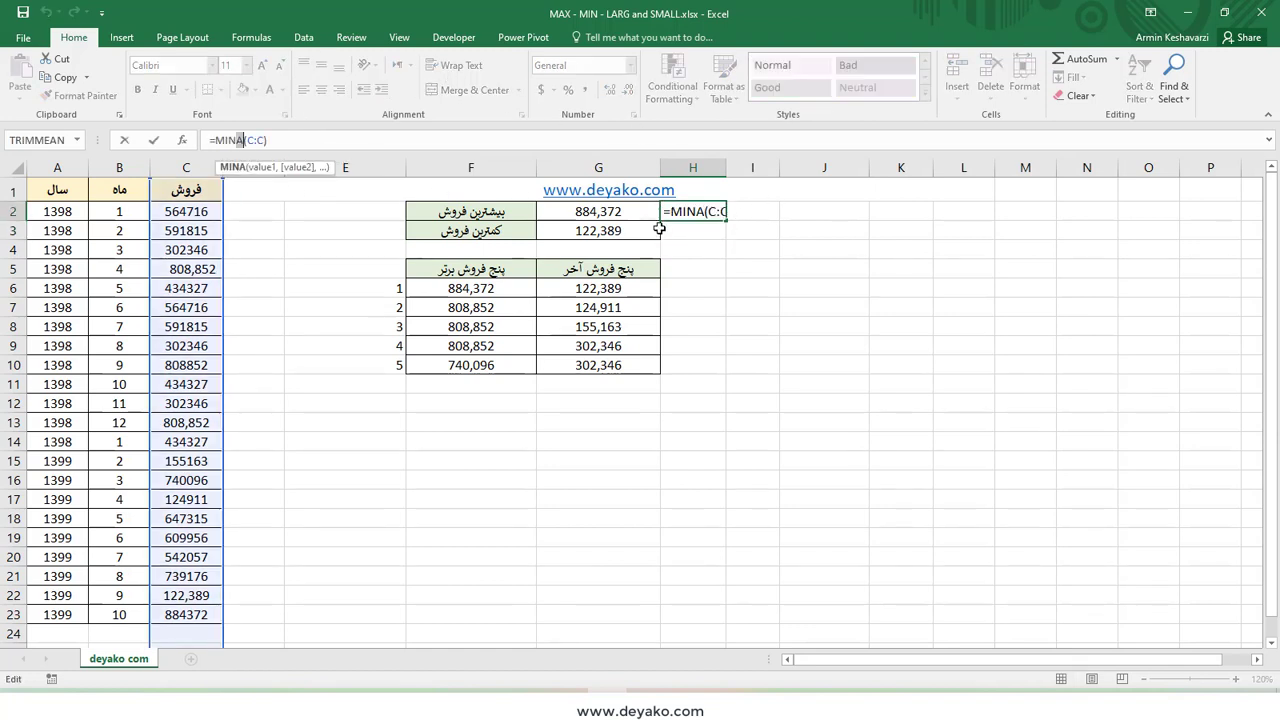
{"action": "key", "text": "Escape"}
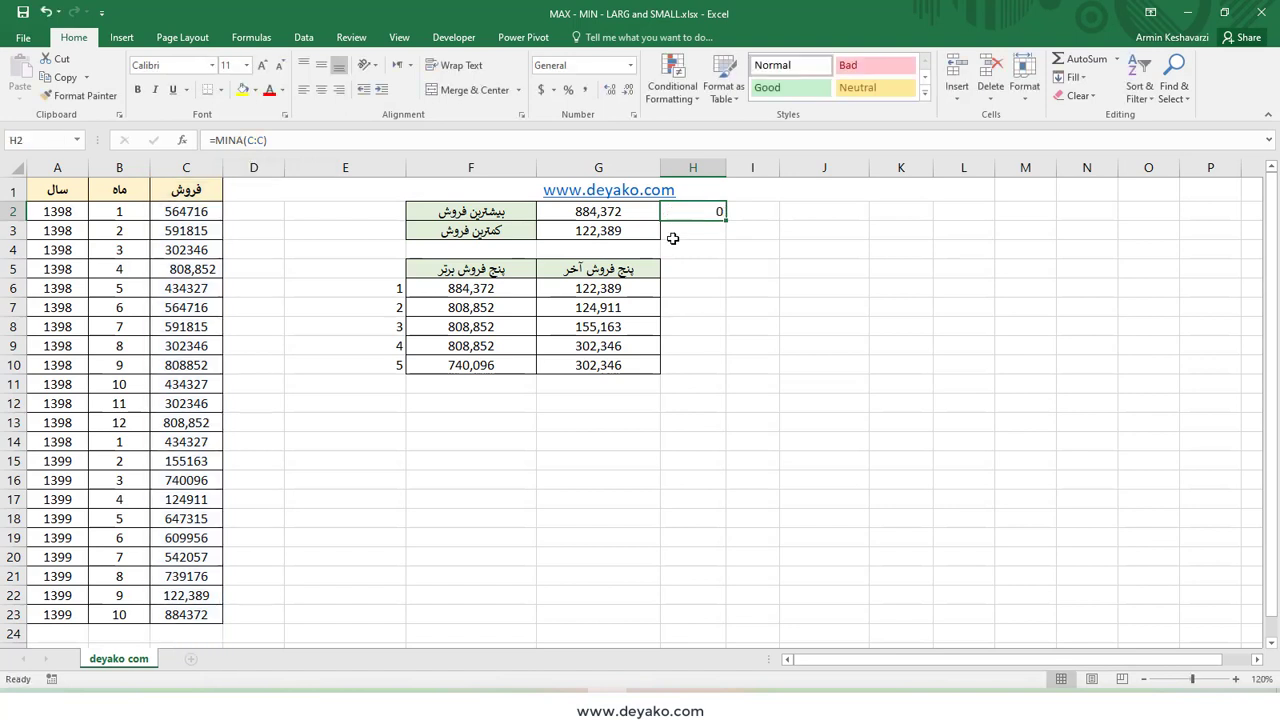
{"action": "key", "text": "Delete"}
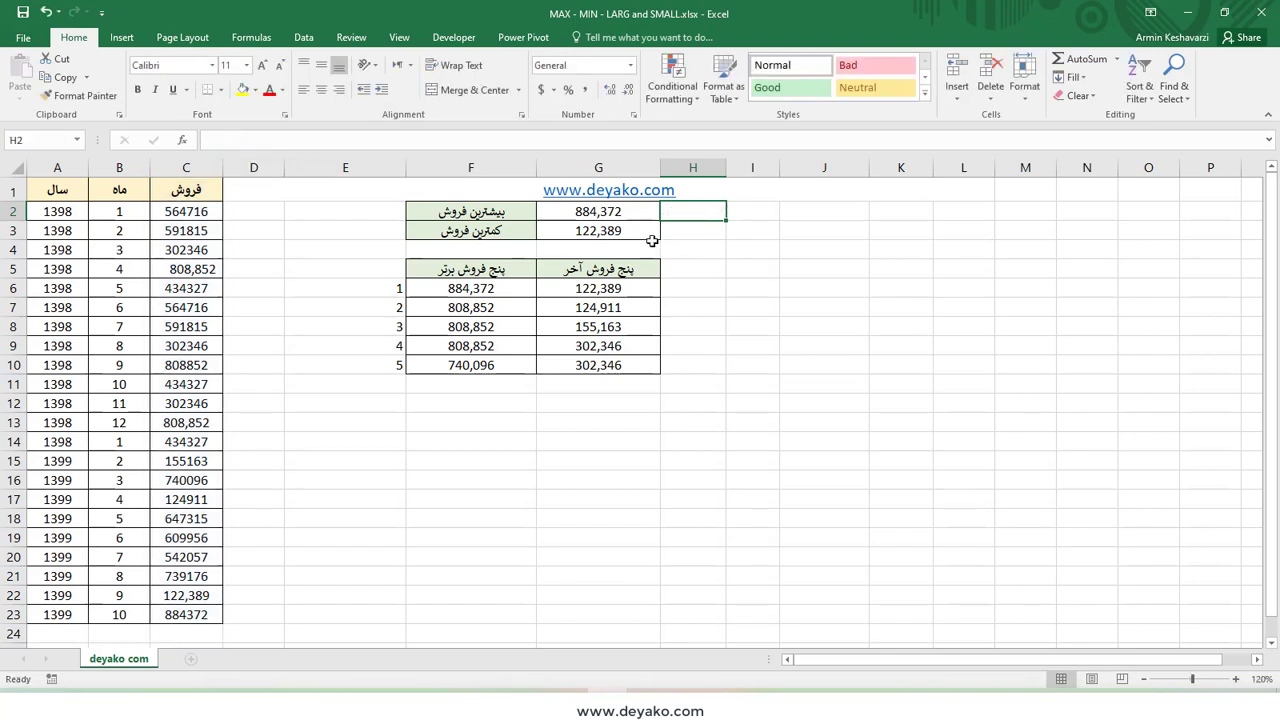
{"action": "left_click", "coordinate": [635, 232]}
{"action": "left_click", "coordinate": [534, 289]}
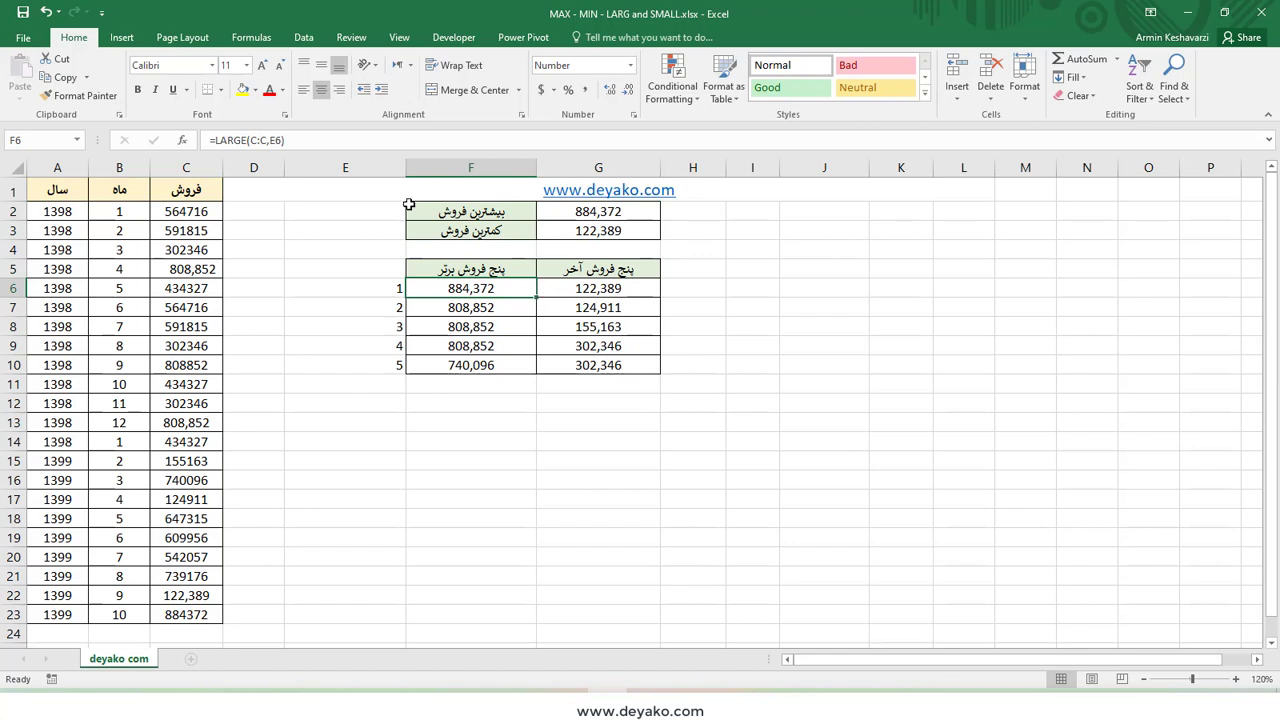
{"action": "left_click", "coordinate": [638, 289]}
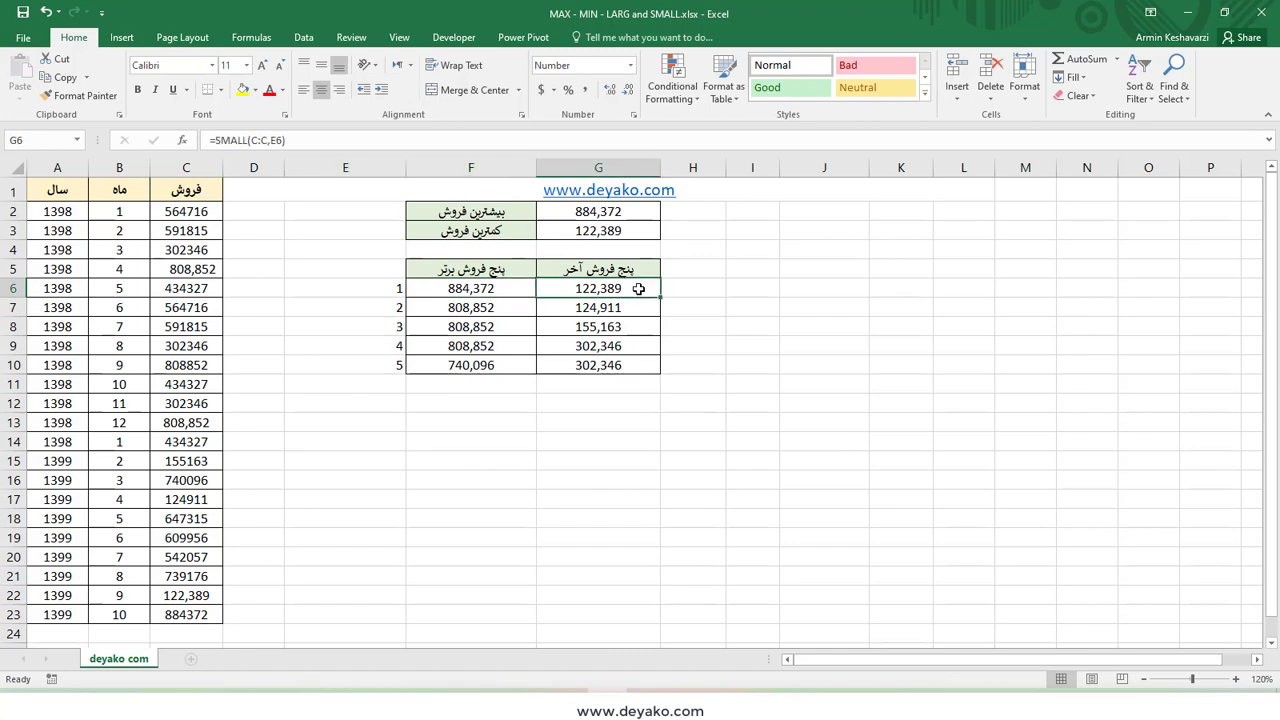
{"action": "left_click", "coordinate": [480, 287]}
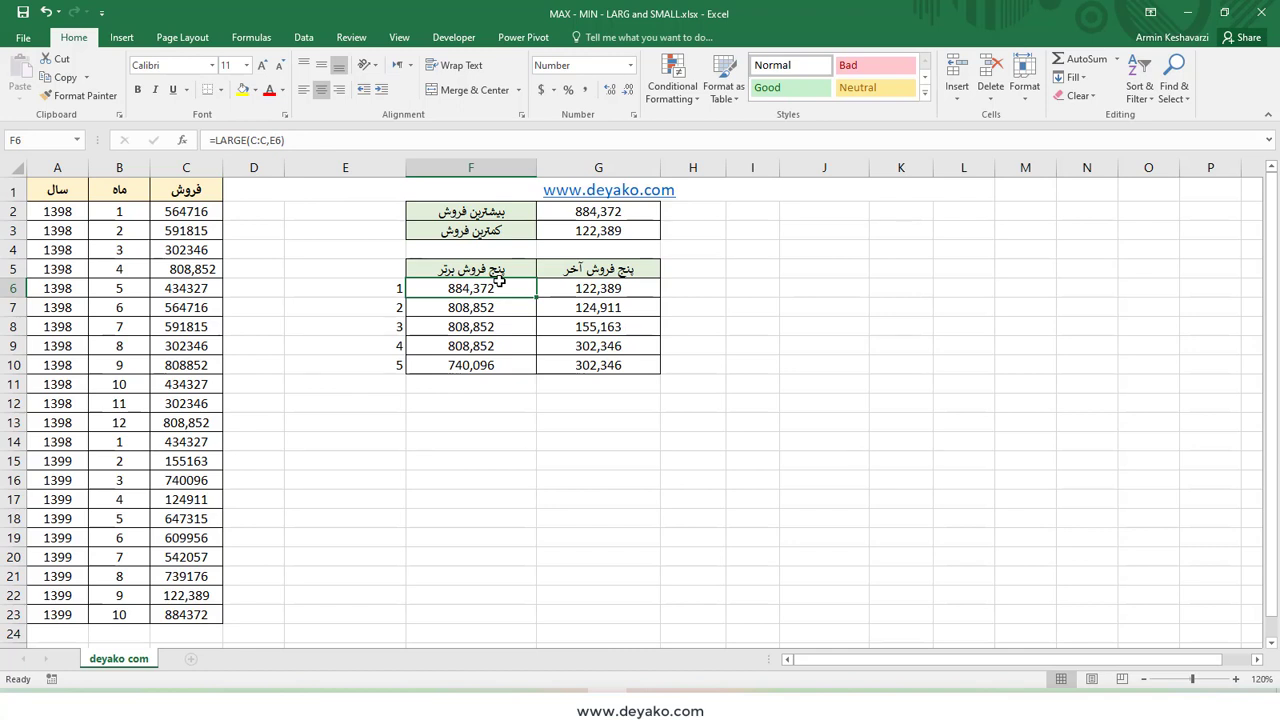
{"action": "left_click", "coordinate": [484, 304]}
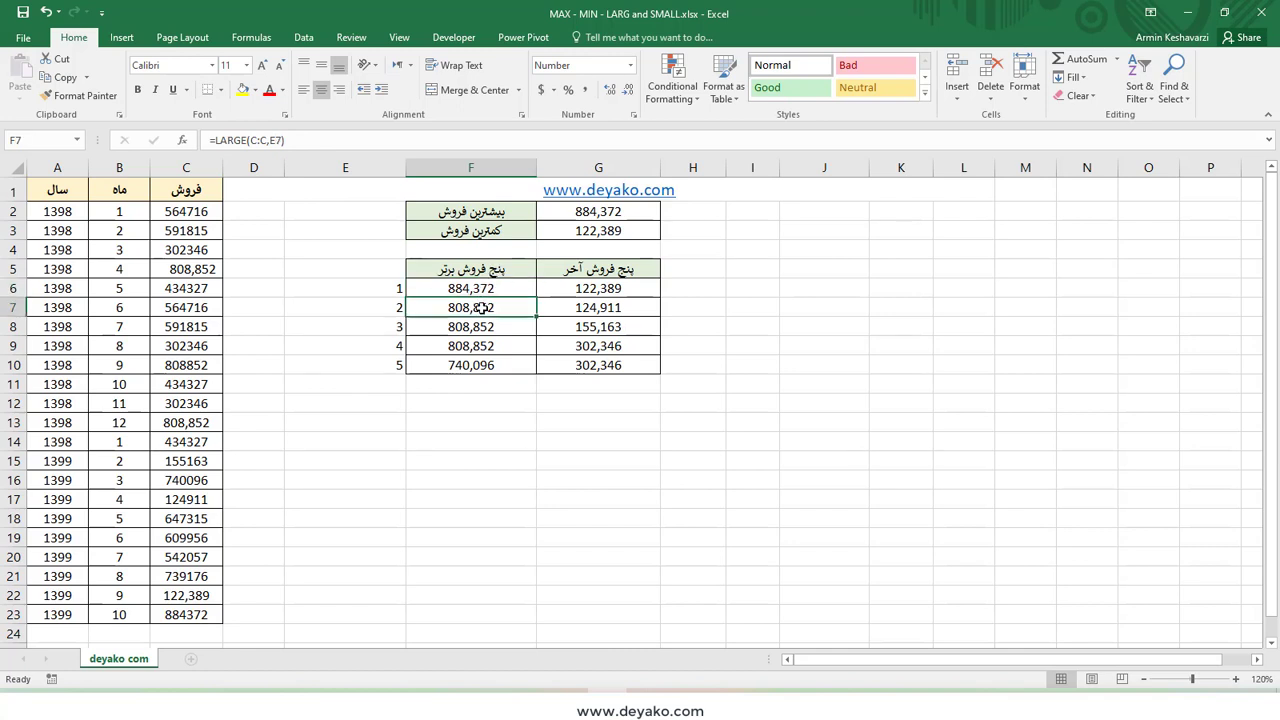
{"action": "left_click", "coordinate": [472, 328]}
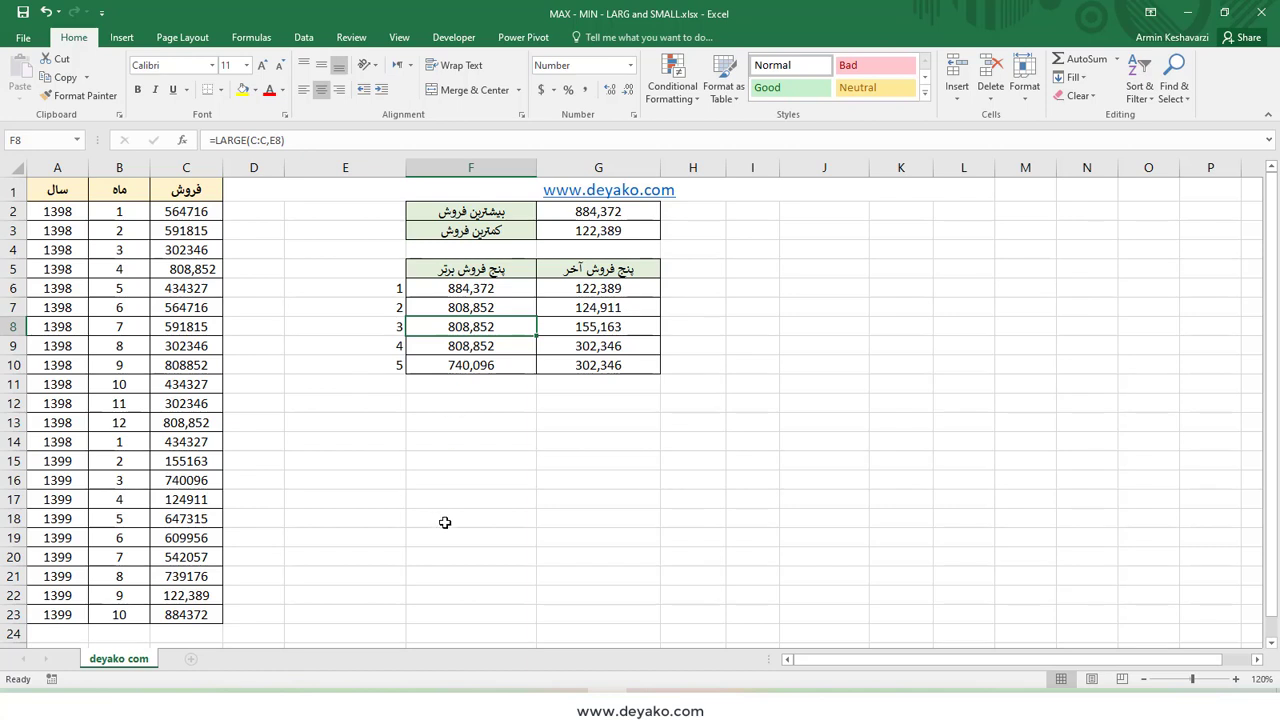
{"action": "left_click", "coordinate": [494, 285]}
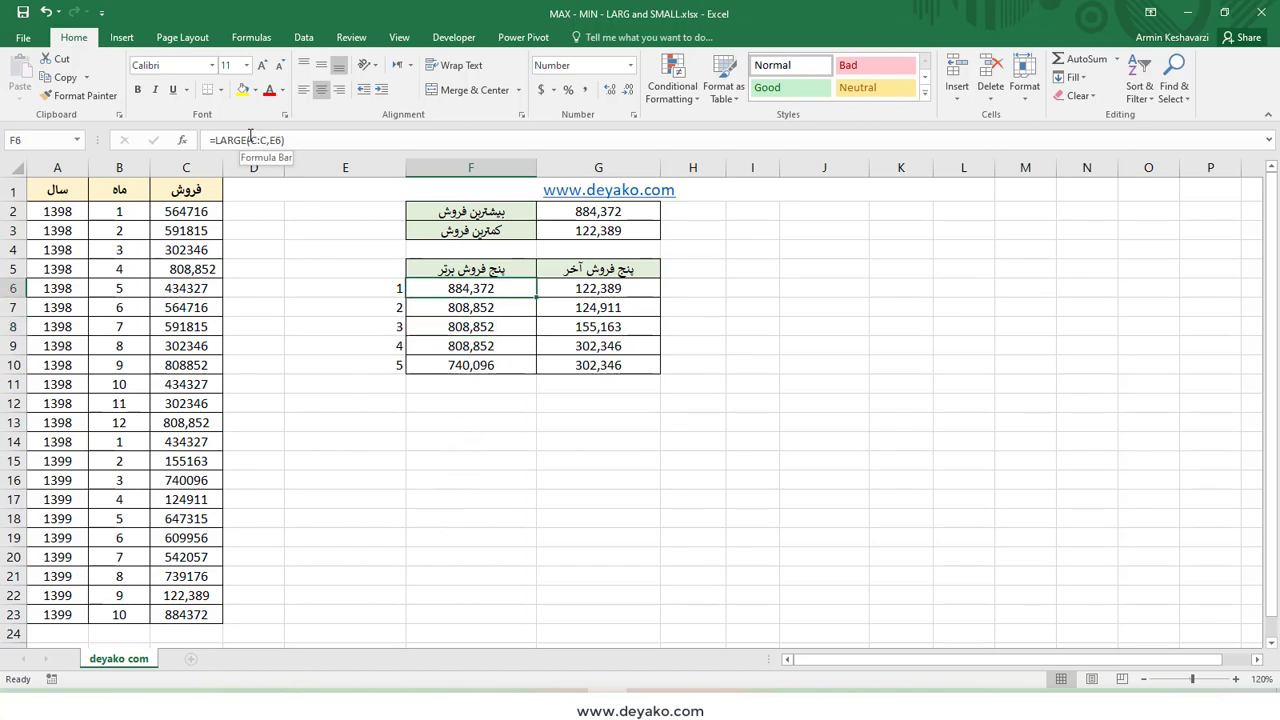
Enter =LARGE(C:C,1) in F6 through Function Arguments, returning 884,372.
{"action": "type", "text": "=l"}
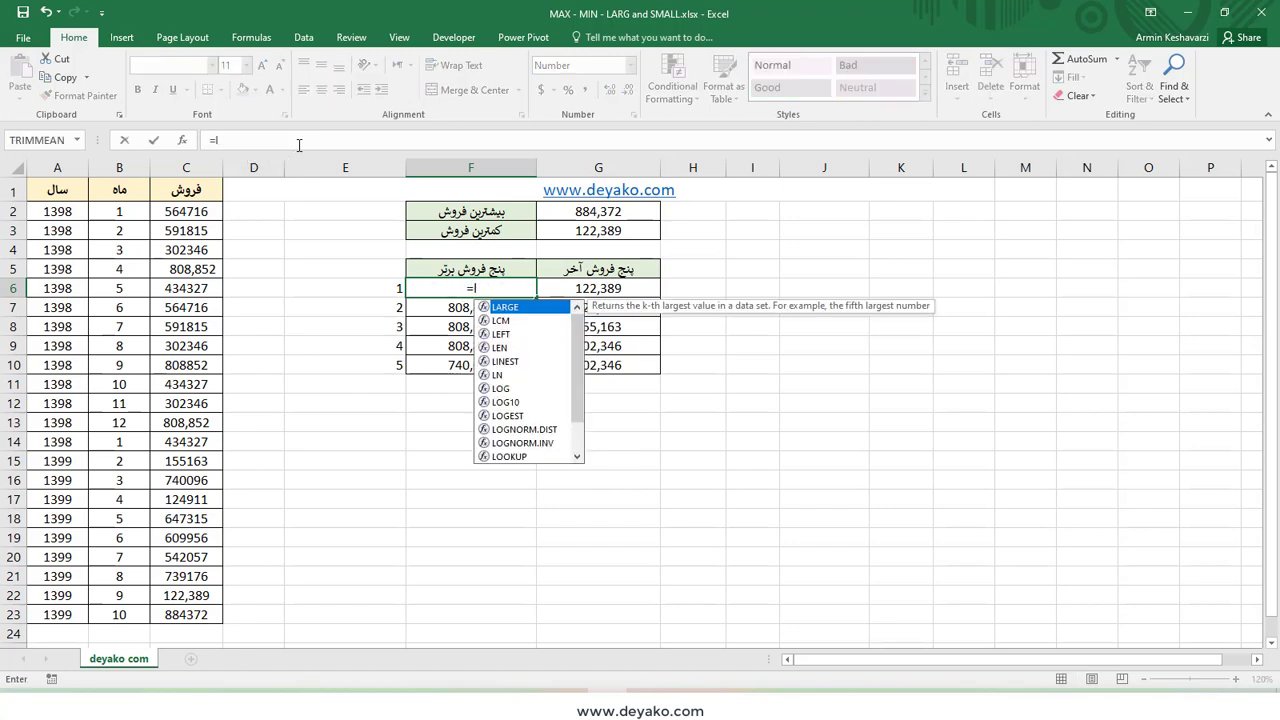
{"action": "key", "text": "Tab"}
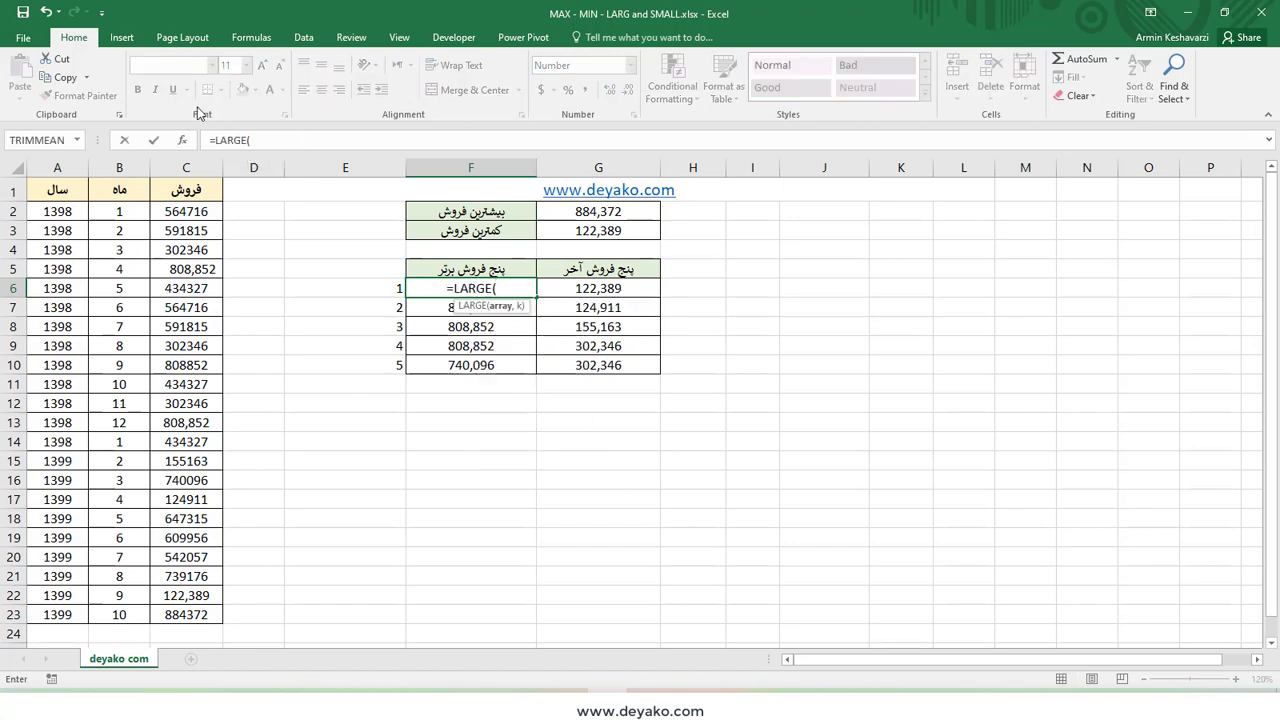
{"action": "left_click", "coordinate": [194, 160]}
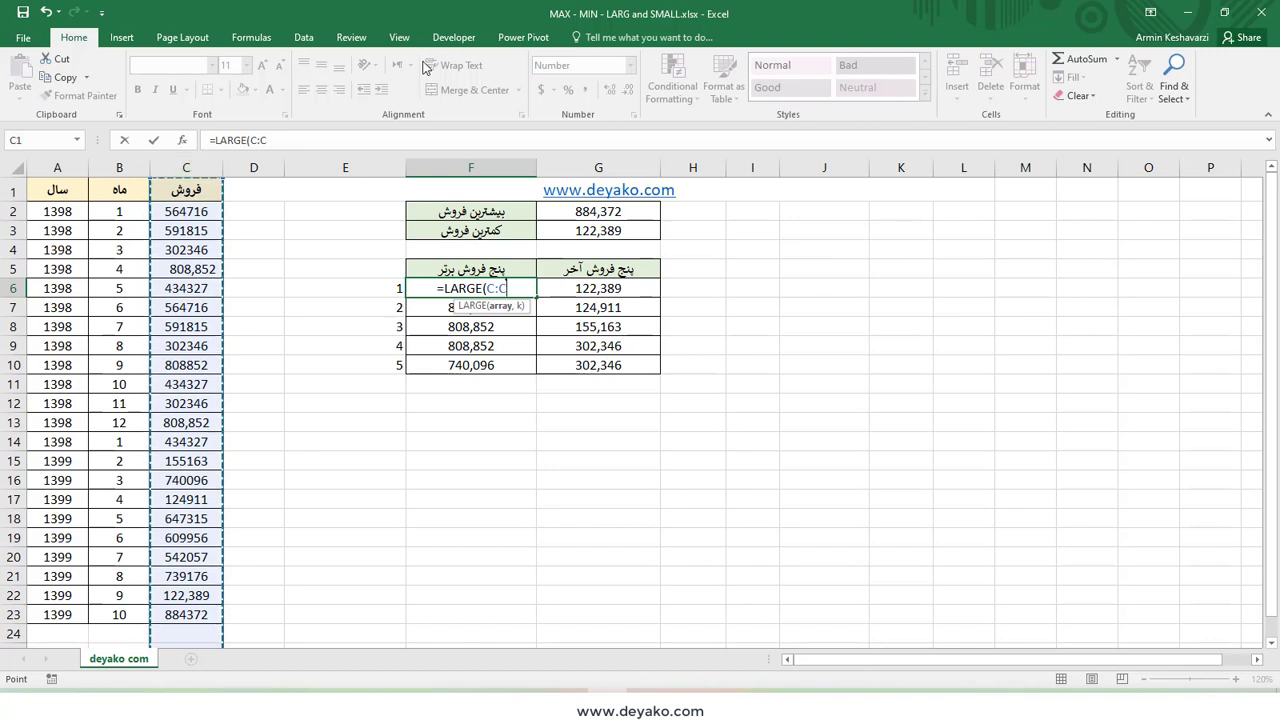
{"action": "left_click", "coordinate": [236, 142]}
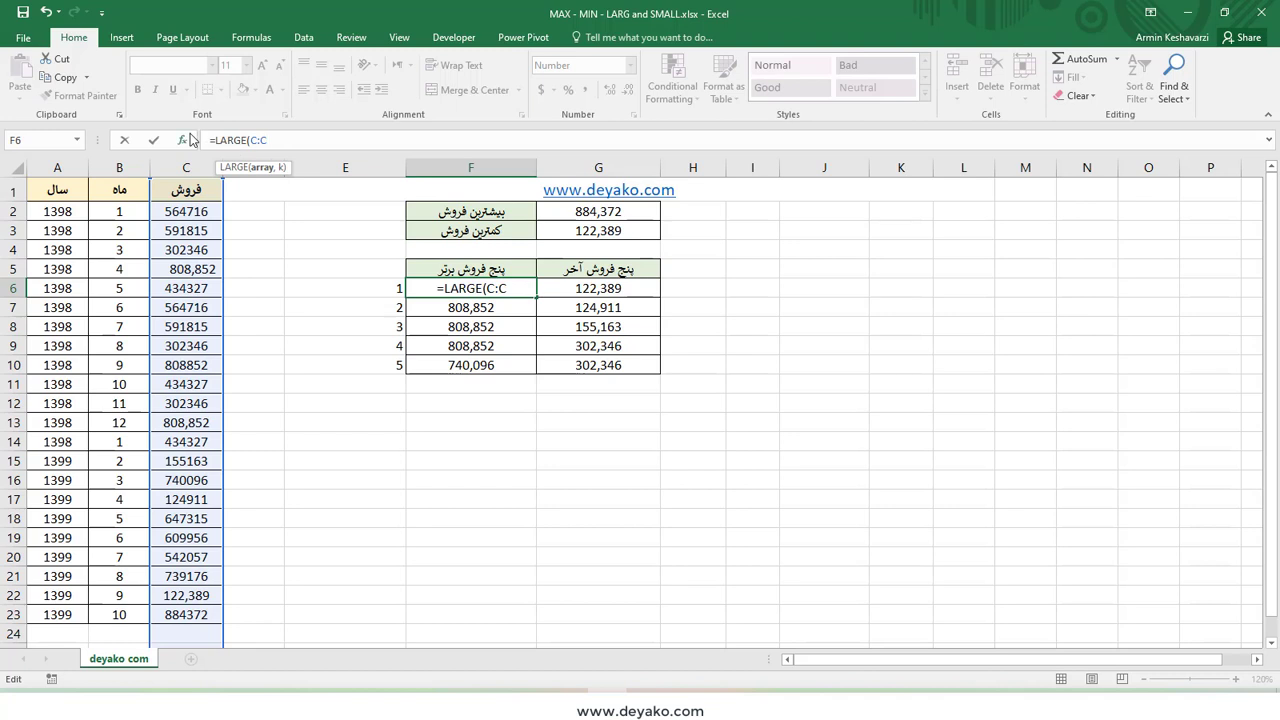
{"action": "key", "text": "ctrl+a"}
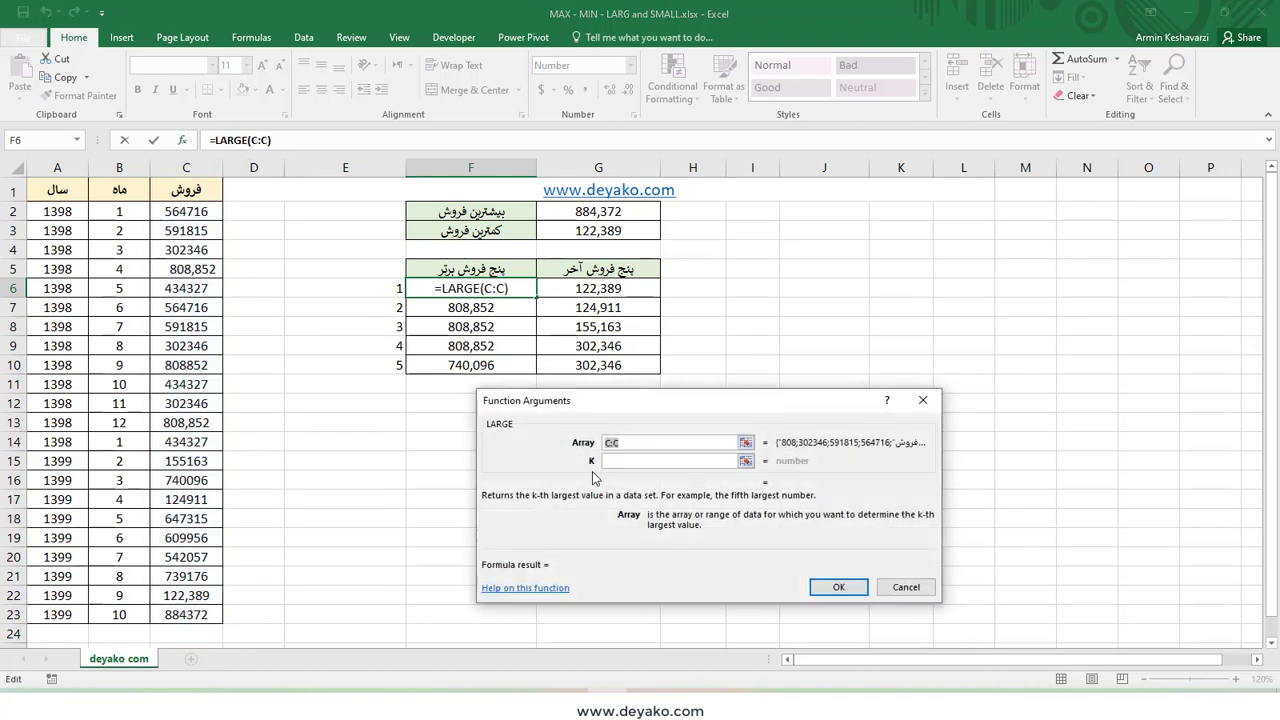
{"action": "left_click", "coordinate": [620, 464]}
{"action": "type", "text": "1"}
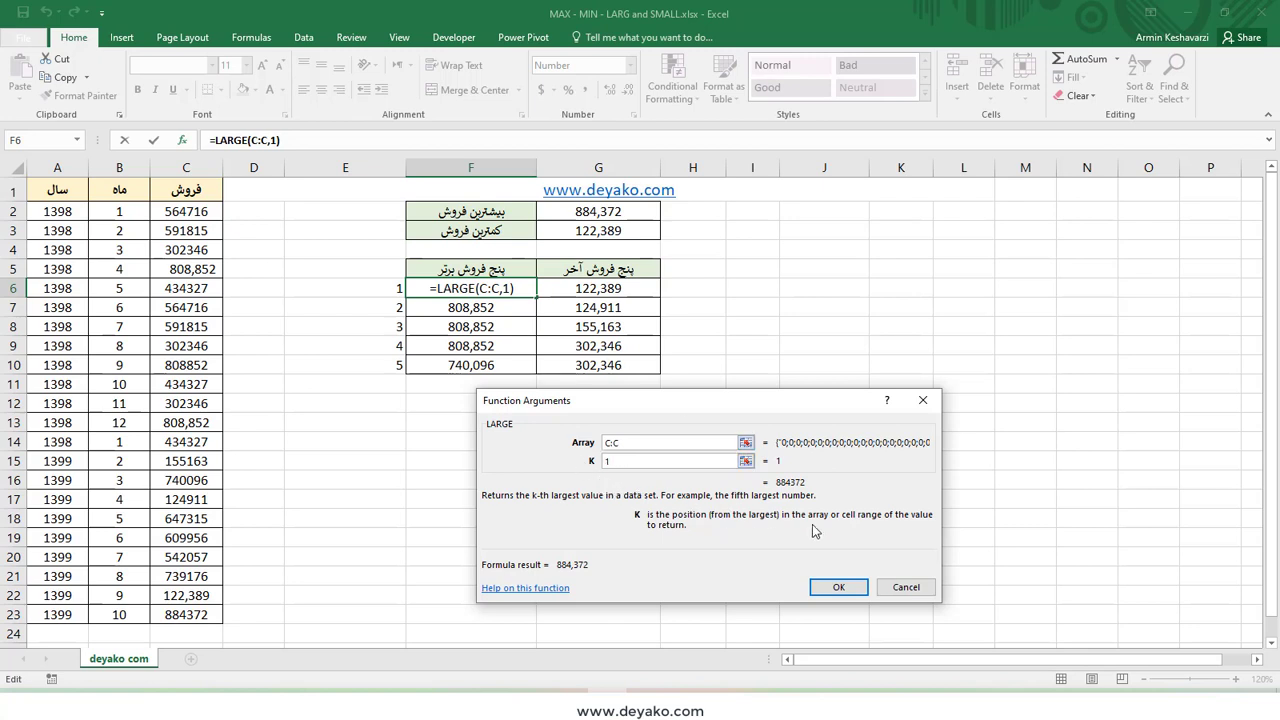
{"action": "left_click", "coordinate": [838, 590]}
Change F6 to =LARGE(C:C,E6) so the rank comes from E6.
{"action": "left_click", "coordinate": [389, 308]}
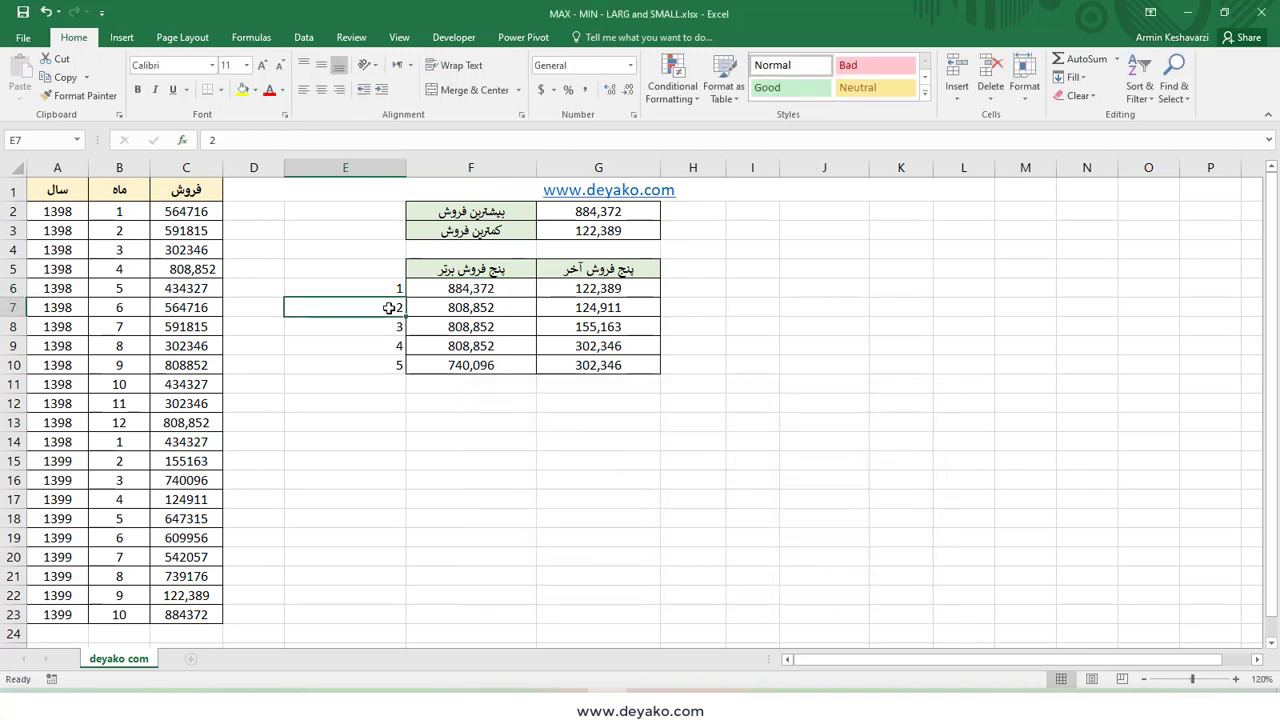
{"action": "left_click", "coordinate": [489, 292]}
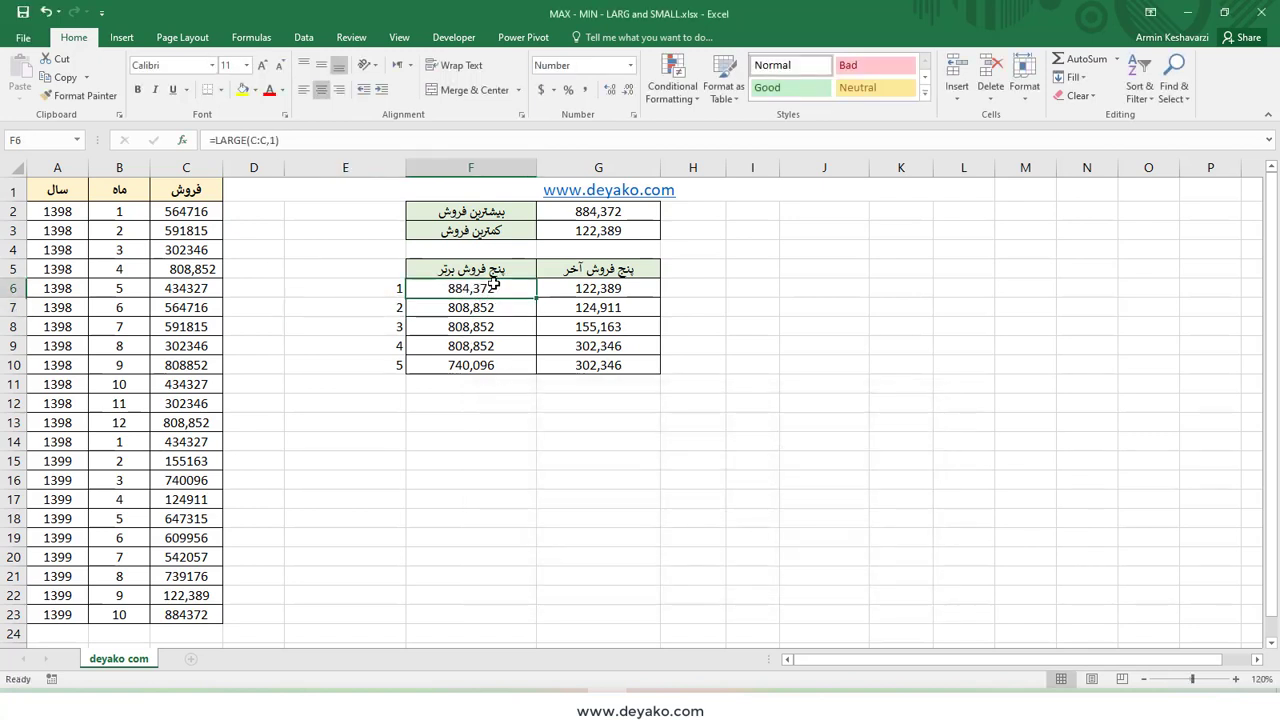
{"action": "left_click", "coordinate": [280, 140]}
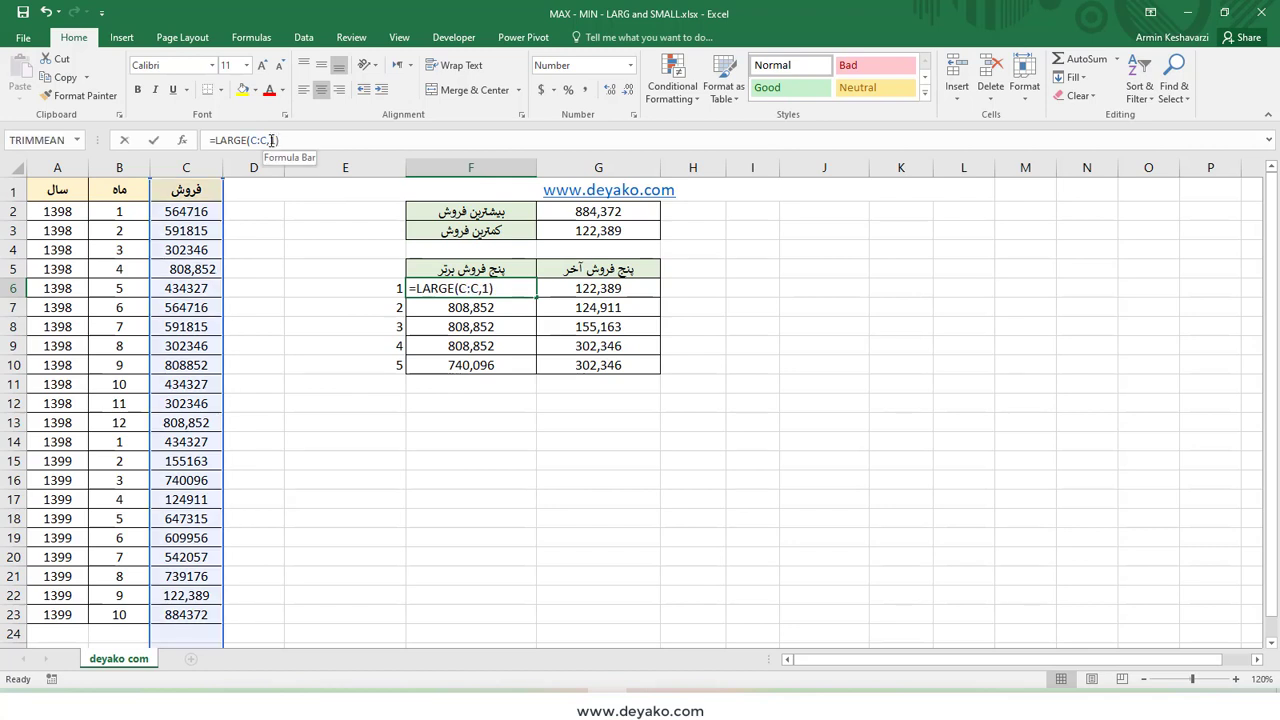
{"action": "double_click", "coordinate": [273, 140]}
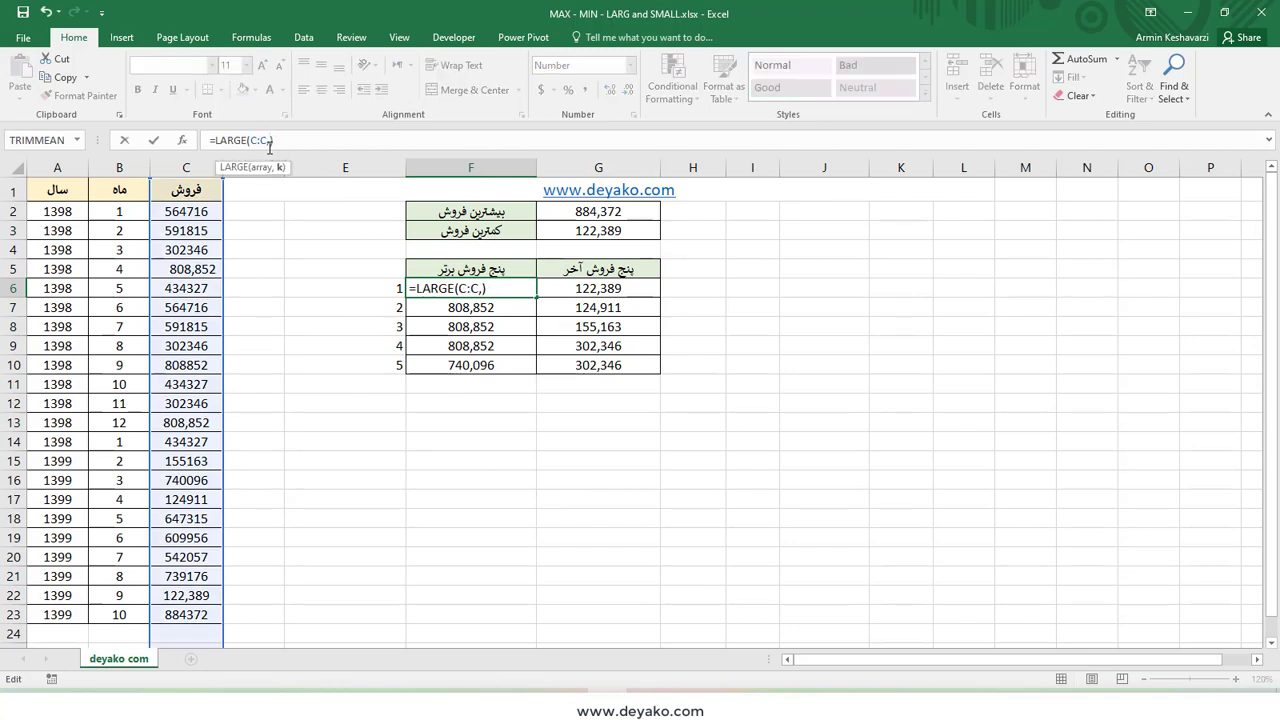
{"action": "left_click", "coordinate": [386, 283]}
{"action": "key", "text": "Return"}
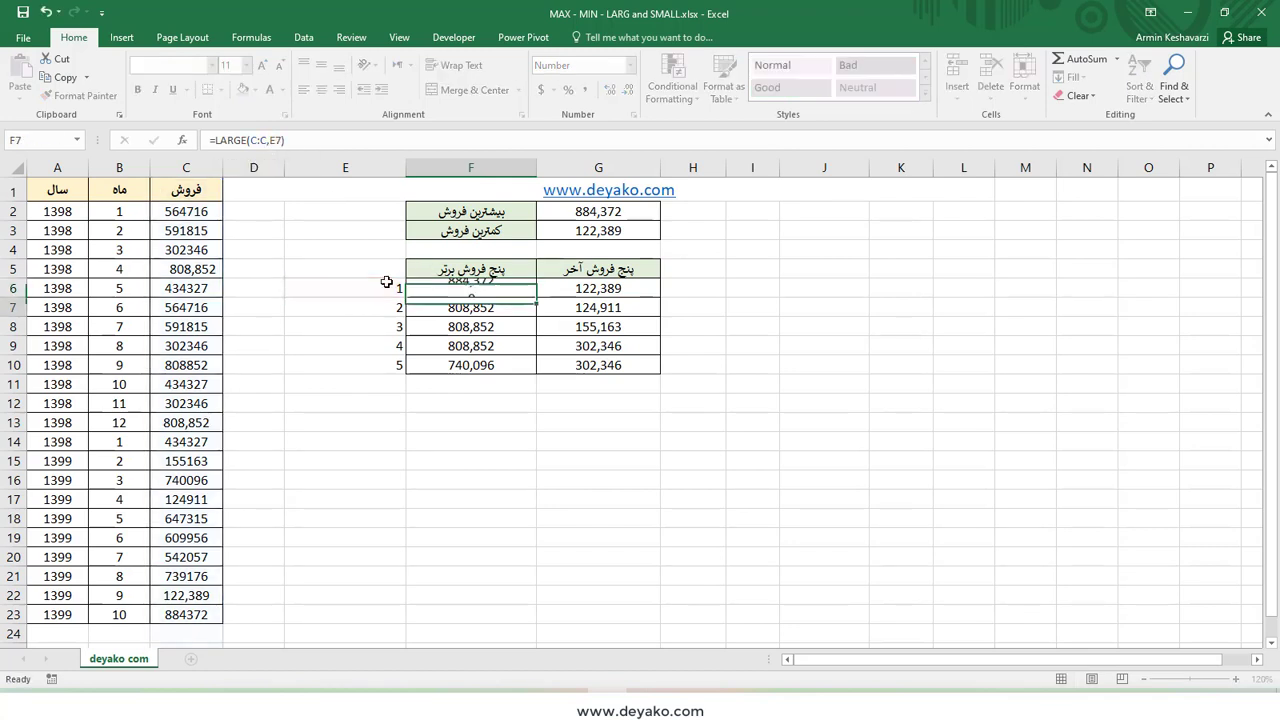
Fill the LARGE formula down to F10 and check the rank references in F7–F9.
{"action": "left_click", "coordinate": [470, 291]}
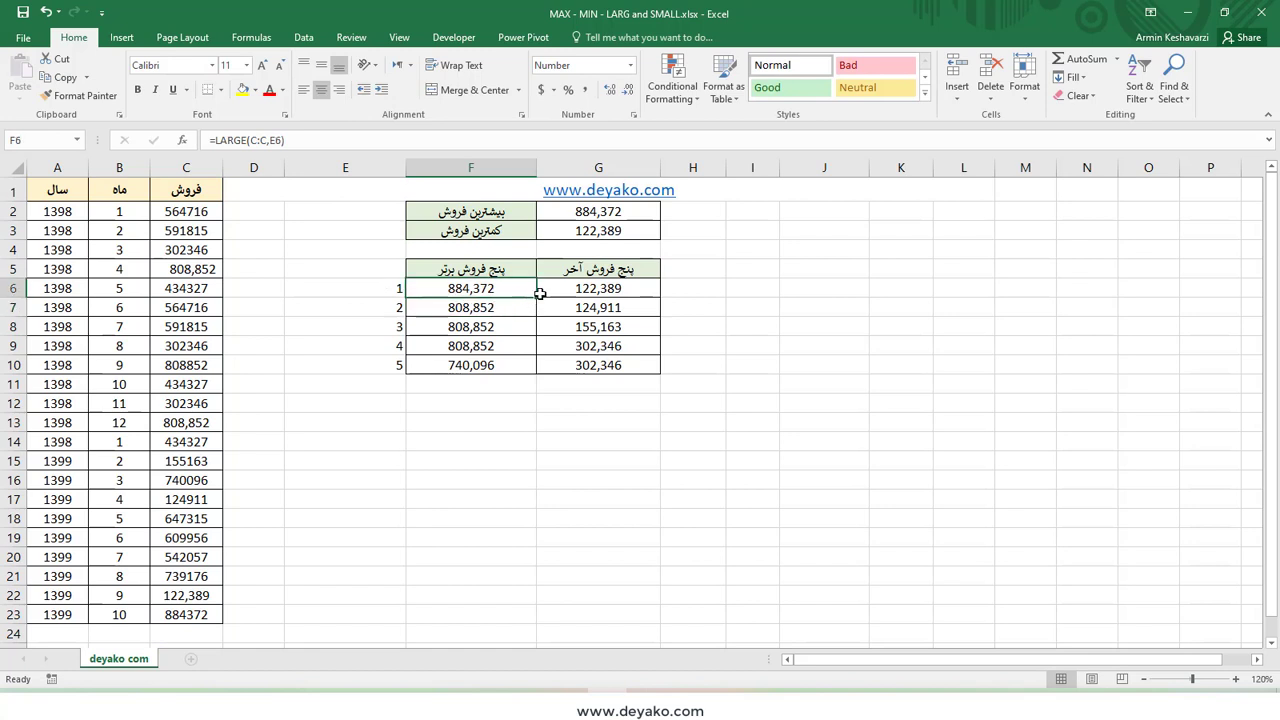
{"action": "left_click_drag", "start_coordinate": [536, 297], "coordinate": [526, 375]}
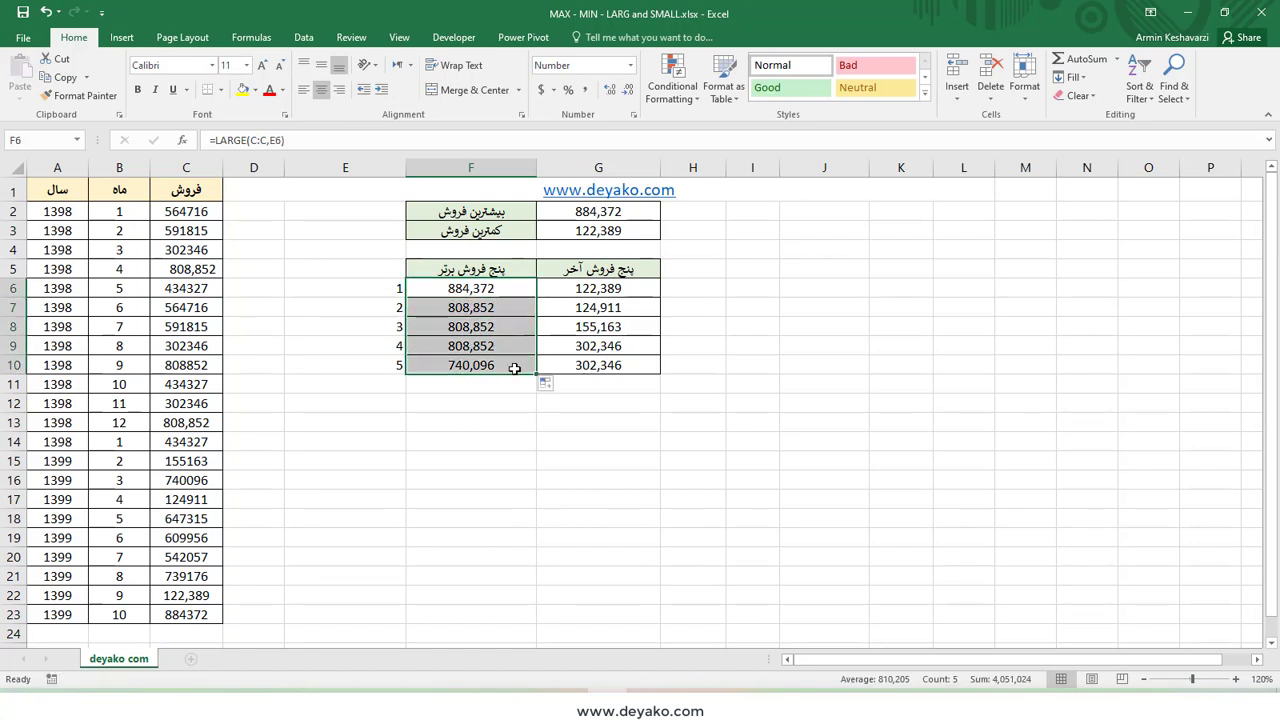
{"action": "left_click", "coordinate": [505, 288]}
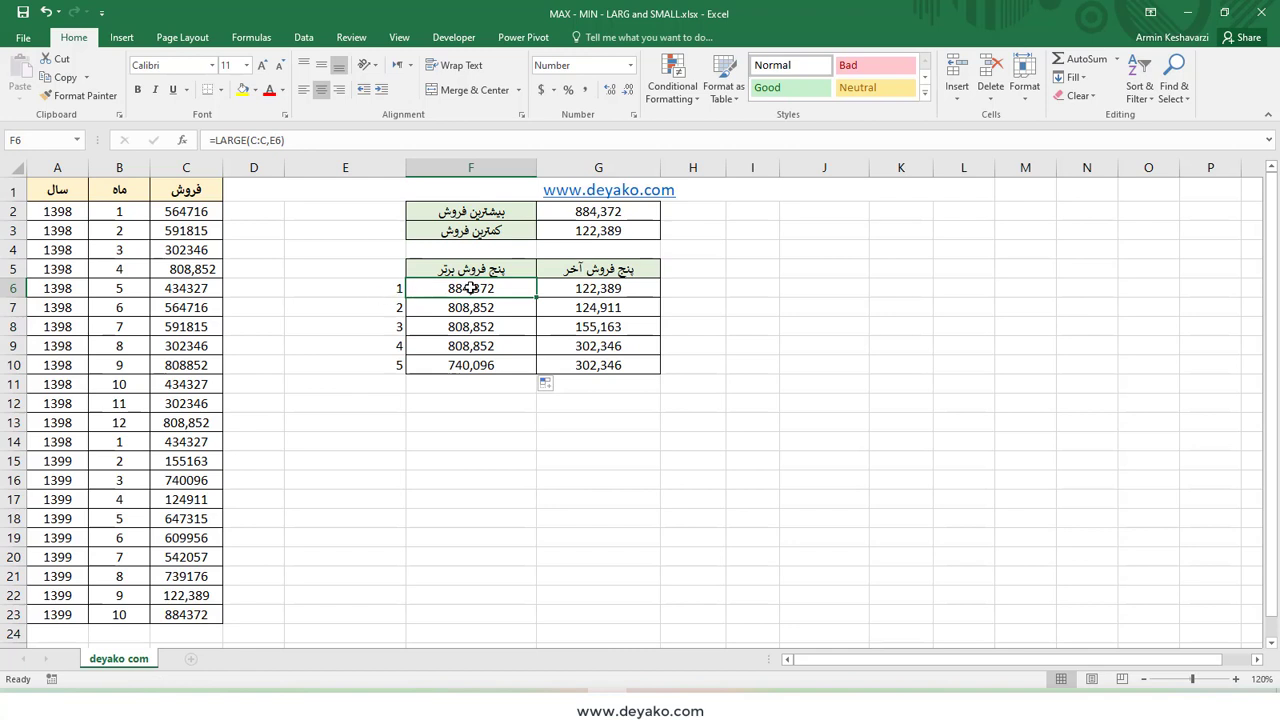
{"action": "left_click", "coordinate": [464, 307]}
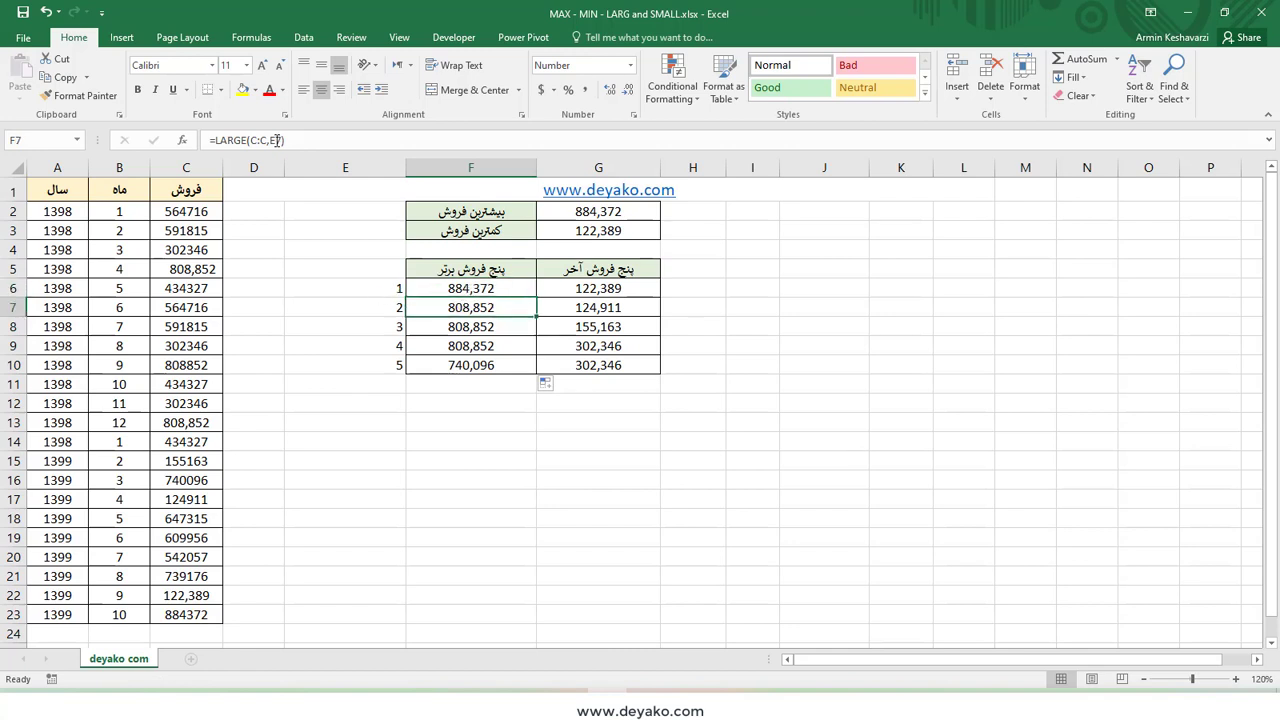
{"action": "double_click", "coordinate": [464, 307]}
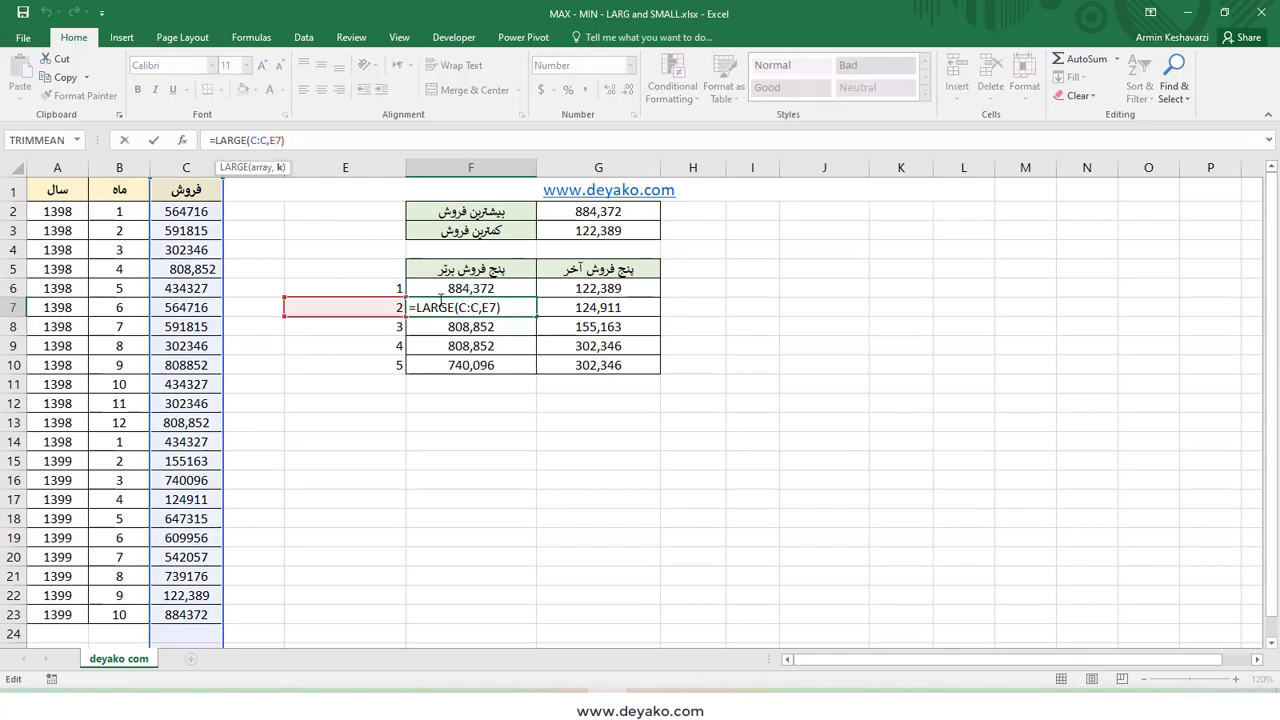
{"action": "left_click", "coordinate": [480, 328]}
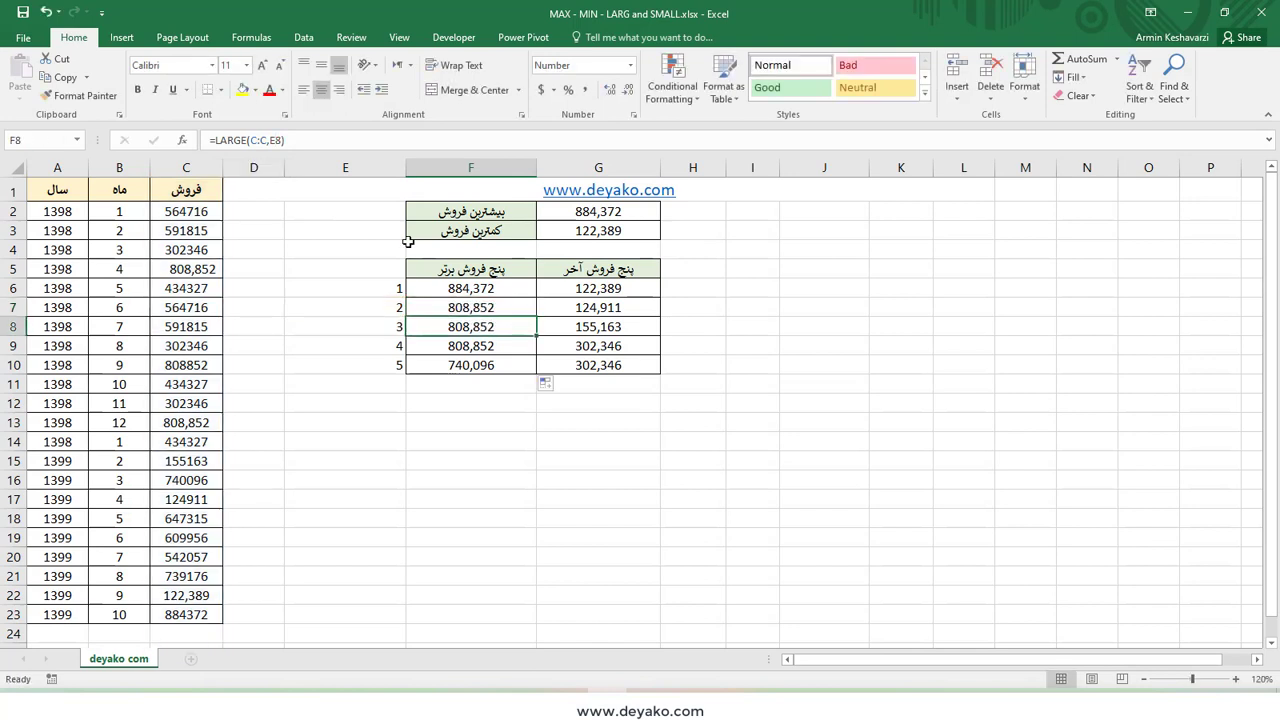
{"action": "key", "text": "F2"}
{"action": "left_click", "coordinate": [466, 344]}
{"action": "key", "text": "F2"}
{"action": "key", "text": "Escape"}
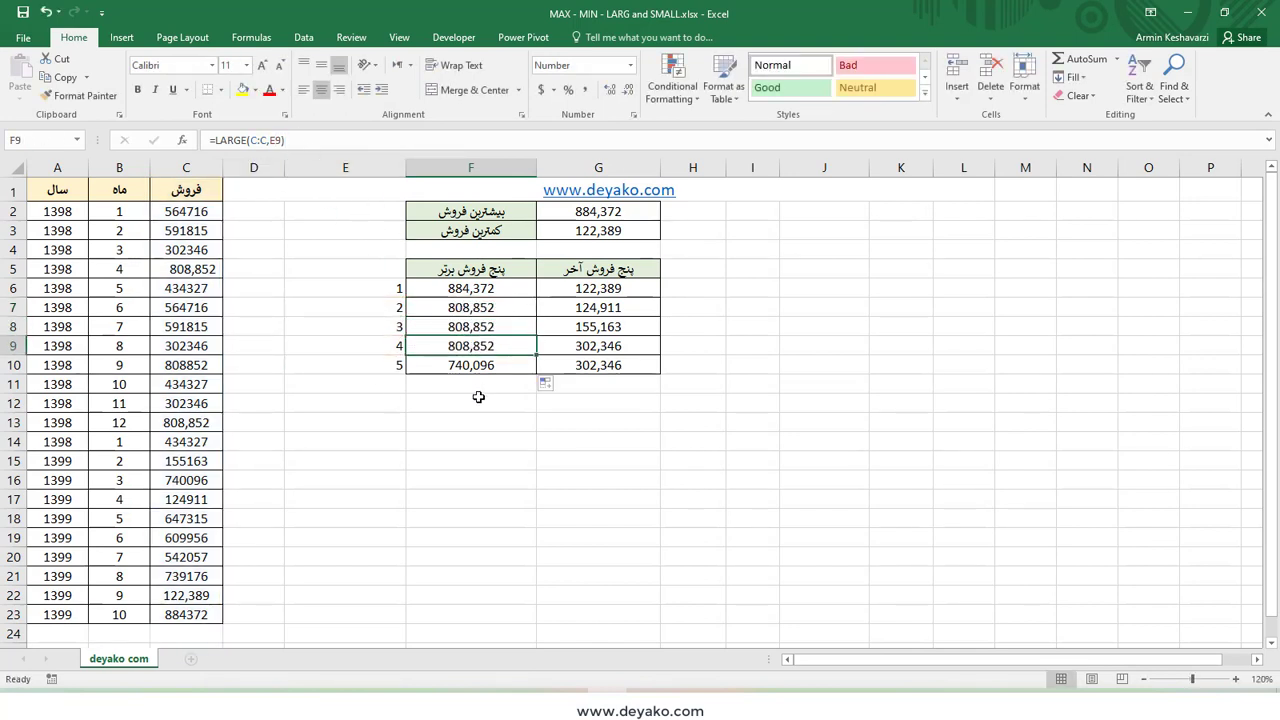
{"action": "left_click", "coordinate": [481, 382]}
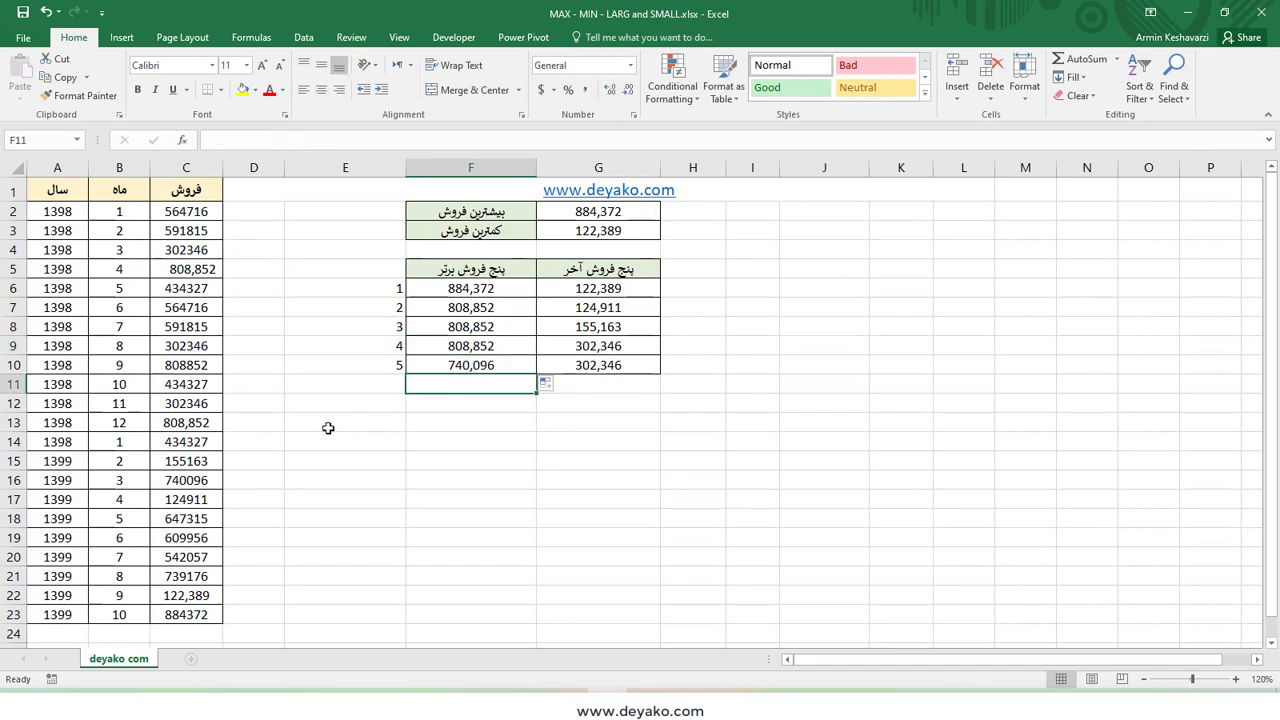
Count the sales in C2:C23, then enter =LARGE(C:C,22) in F11, returning 122,389.
{"action": "left_click", "coordinate": [176, 210]}
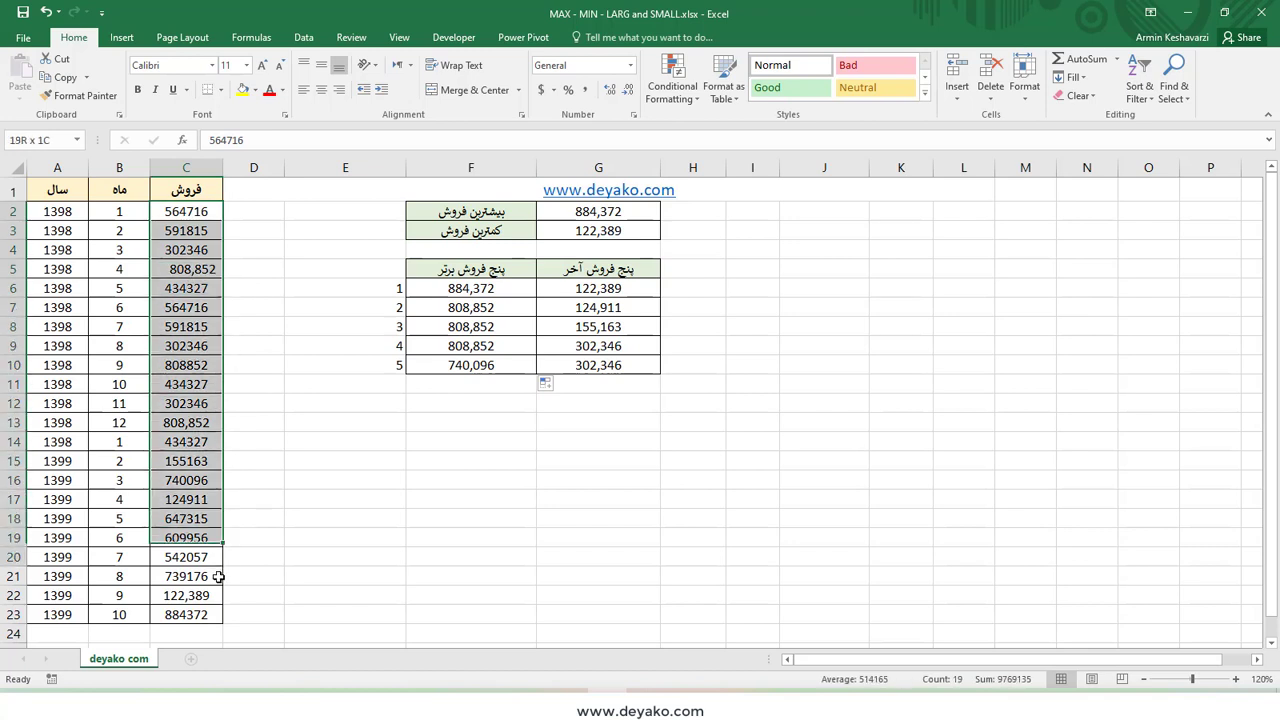
{"action": "left_click_drag", "start_coordinate": [190, 277], "coordinate": [200, 615]}
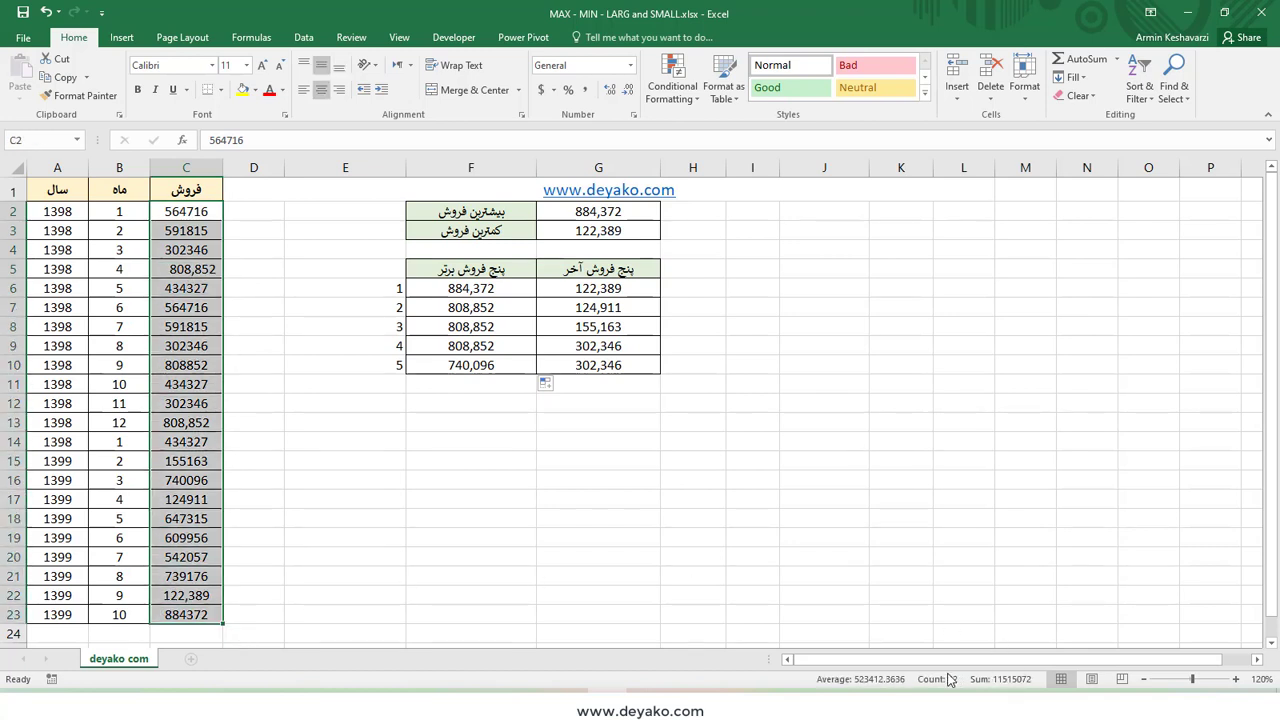
{"action": "left_click", "coordinate": [474, 390]}
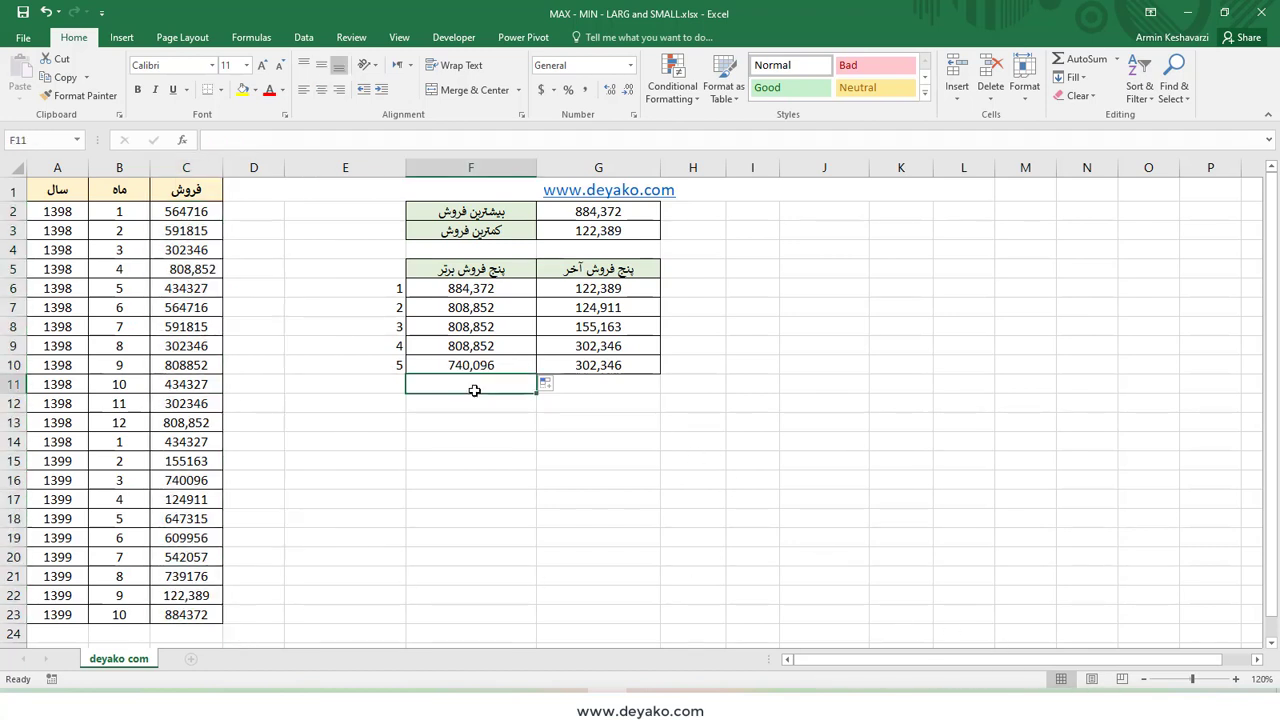
{"action": "type", "text": "=lar"}
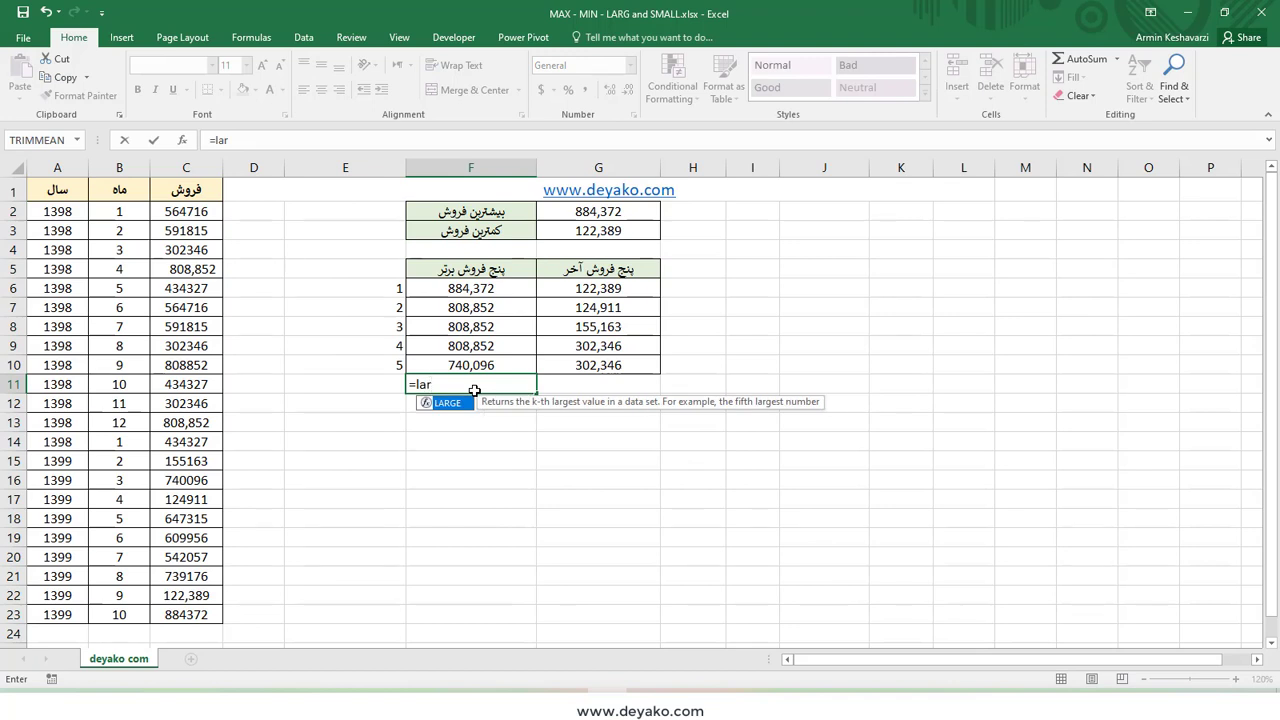
{"action": "key", "text": "Tab"}
{"action": "left_click", "coordinate": [168, 167]}
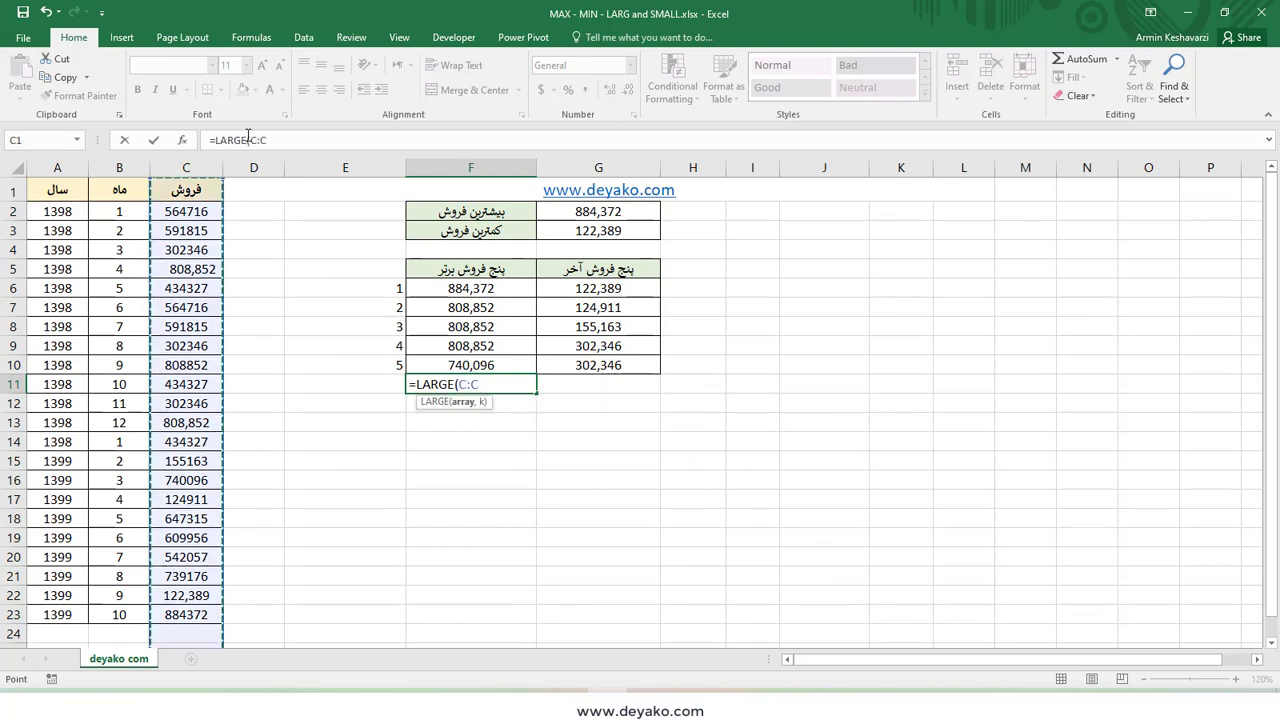
{"action": "left_click", "coordinate": [263, 140]}
{"action": "type", "text": ","}
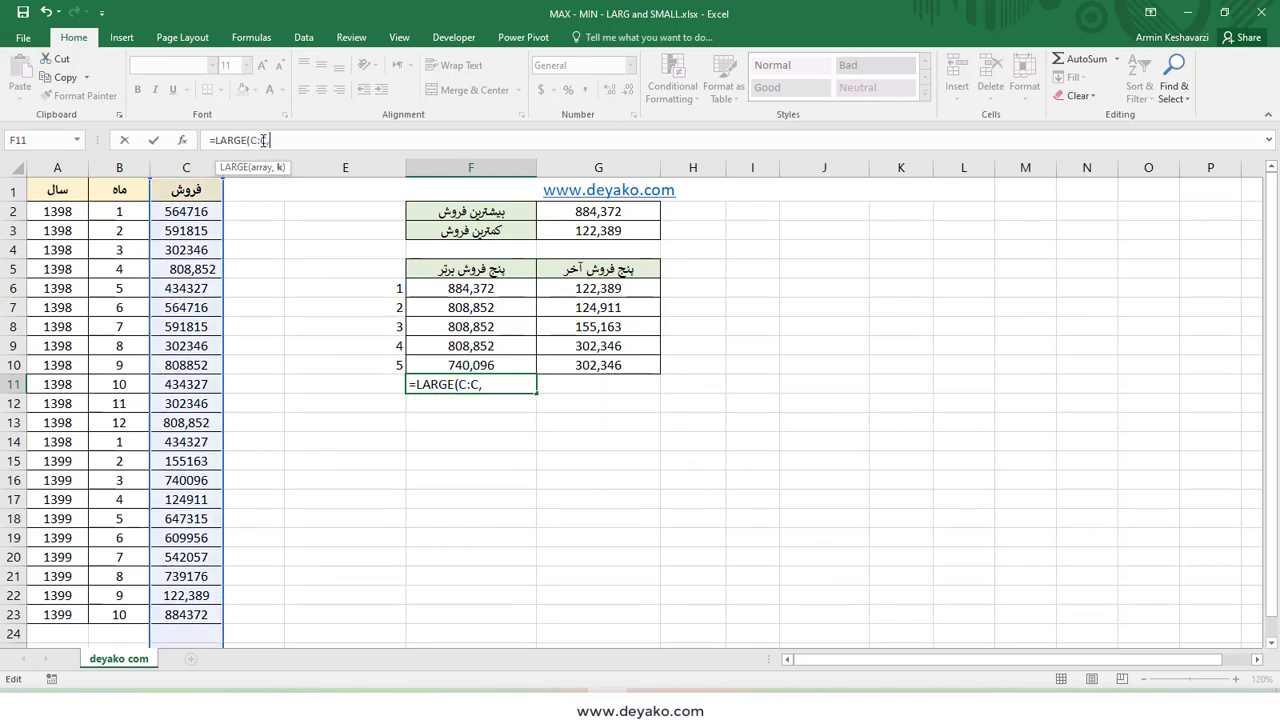
{"action": "type", "text": "22)"}
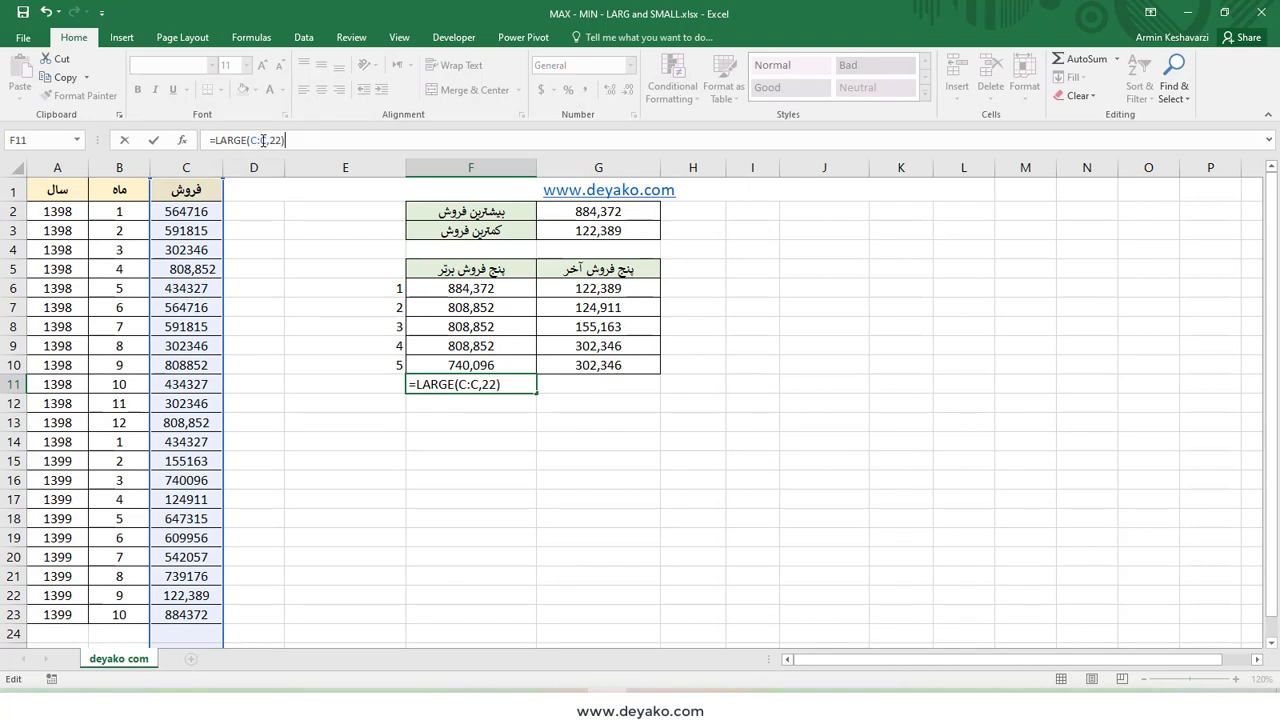
{"action": "key", "text": "Return"}
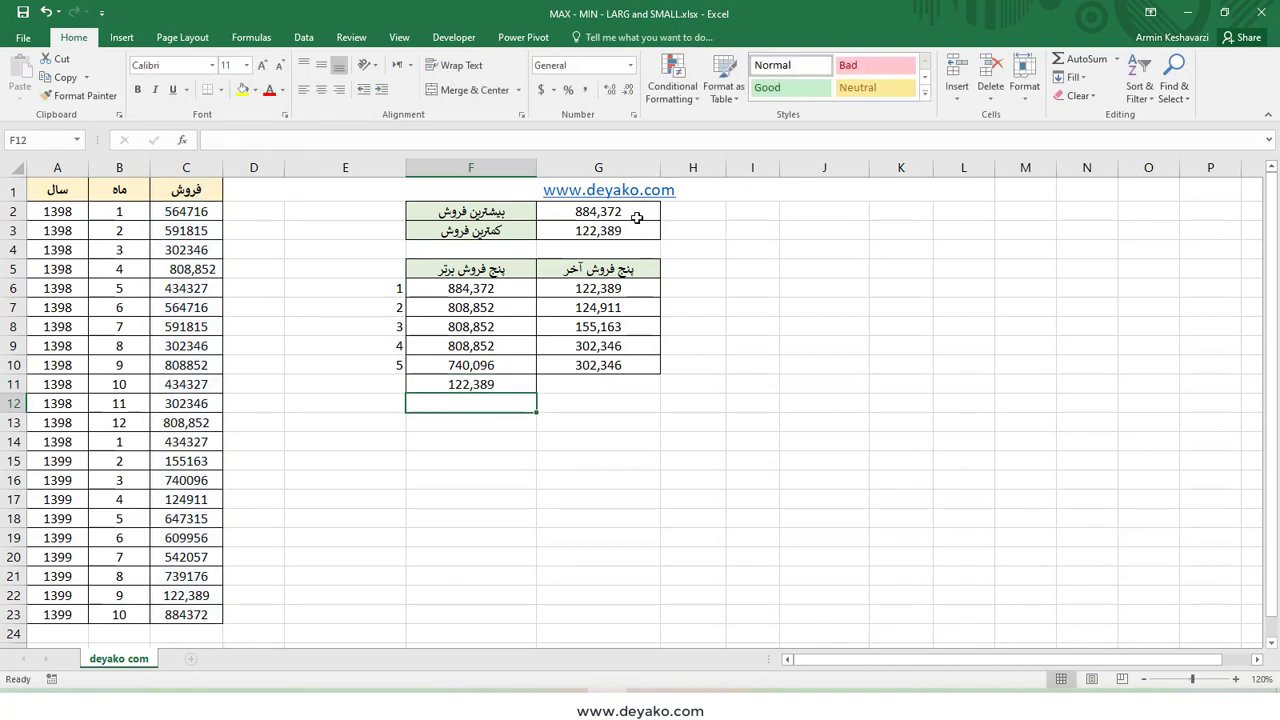
Change F11 to =LARGE(C:C,COUNT(C:C)), still returning 122,389.
{"action": "left_click", "coordinate": [502, 385]}
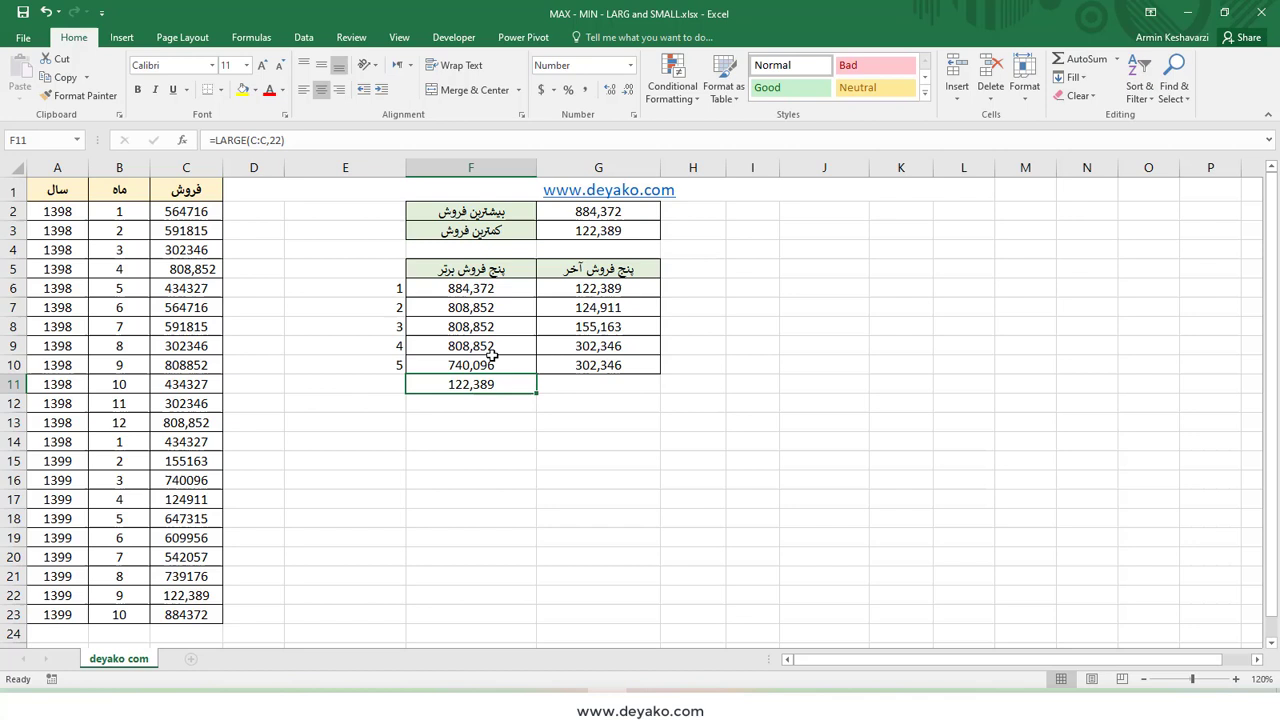
{"action": "left_click", "coordinate": [278, 140]}
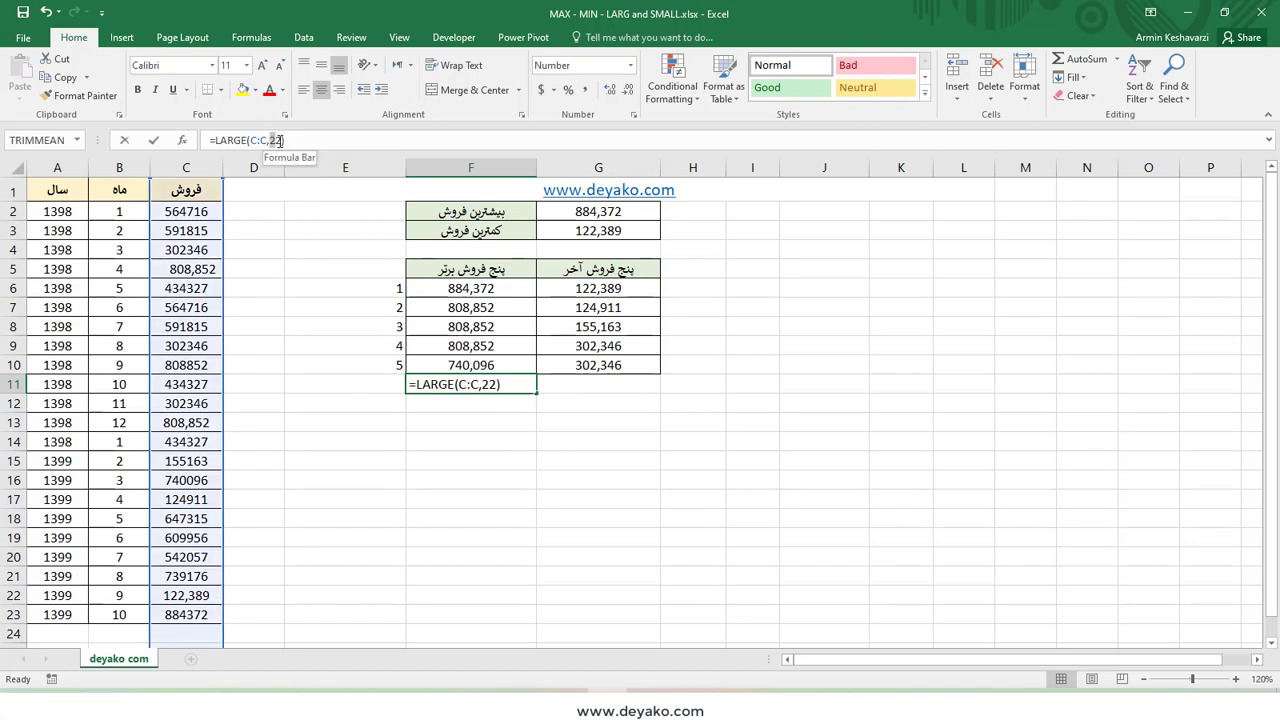
{"action": "type", "text": "coun"}
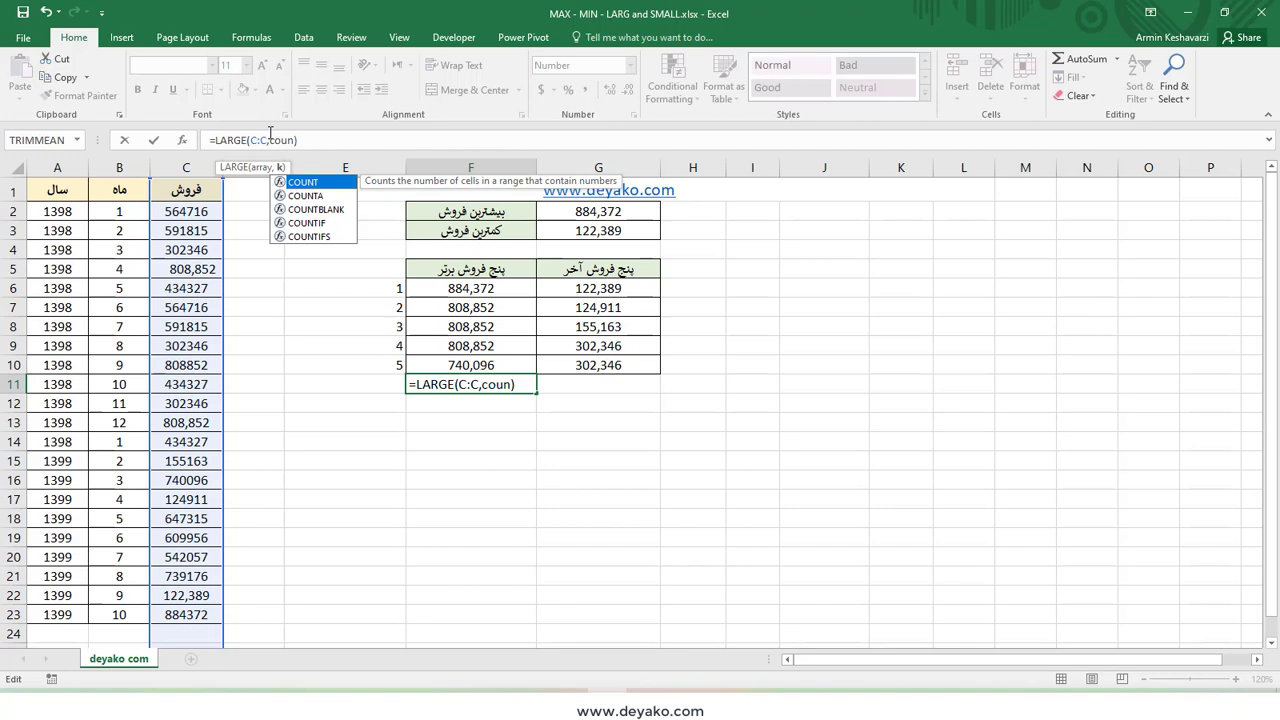
{"action": "key", "text": "Tab"}
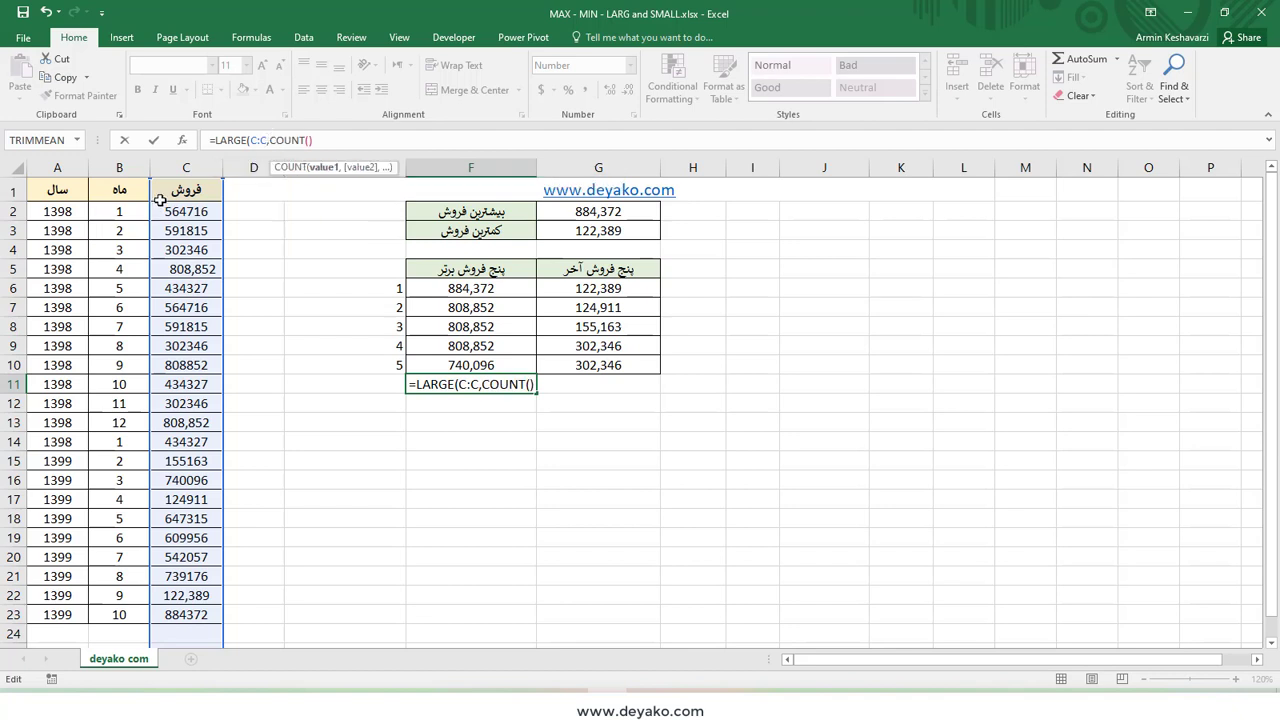
{"action": "left_click", "coordinate": [182, 168]}
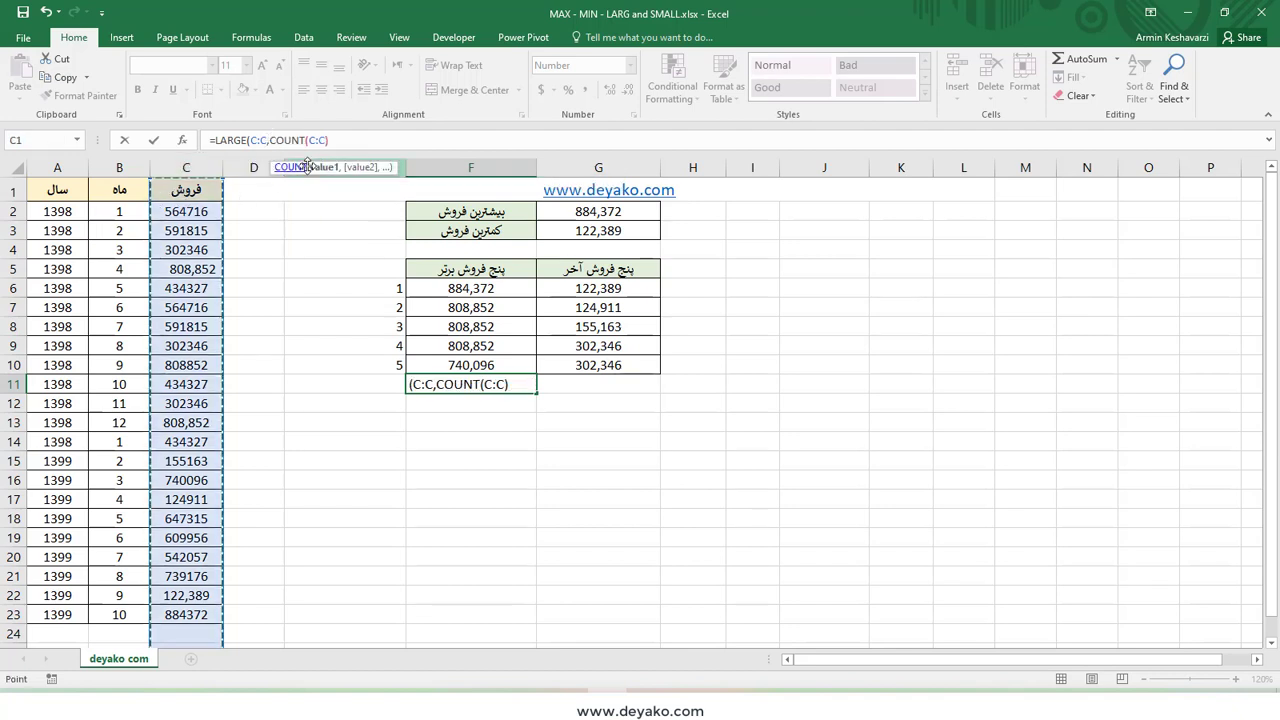
{"action": "type", "text": ")"}
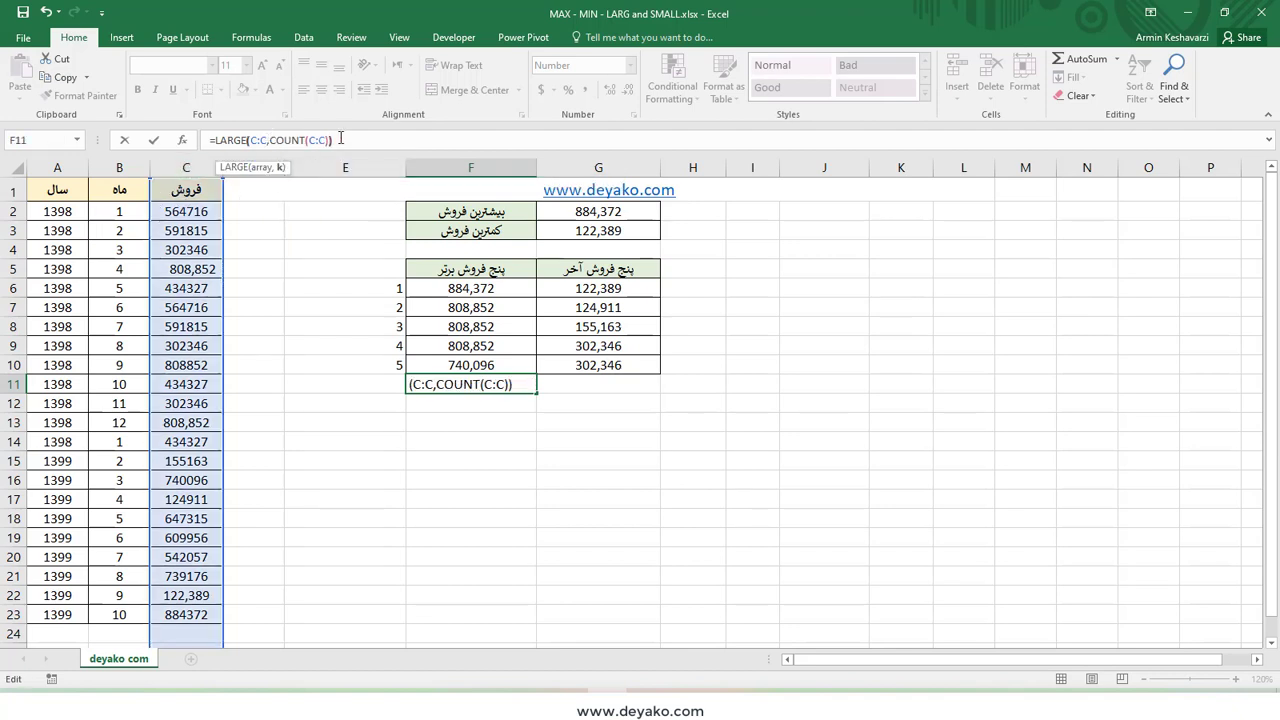
{"action": "key", "text": "Return"}
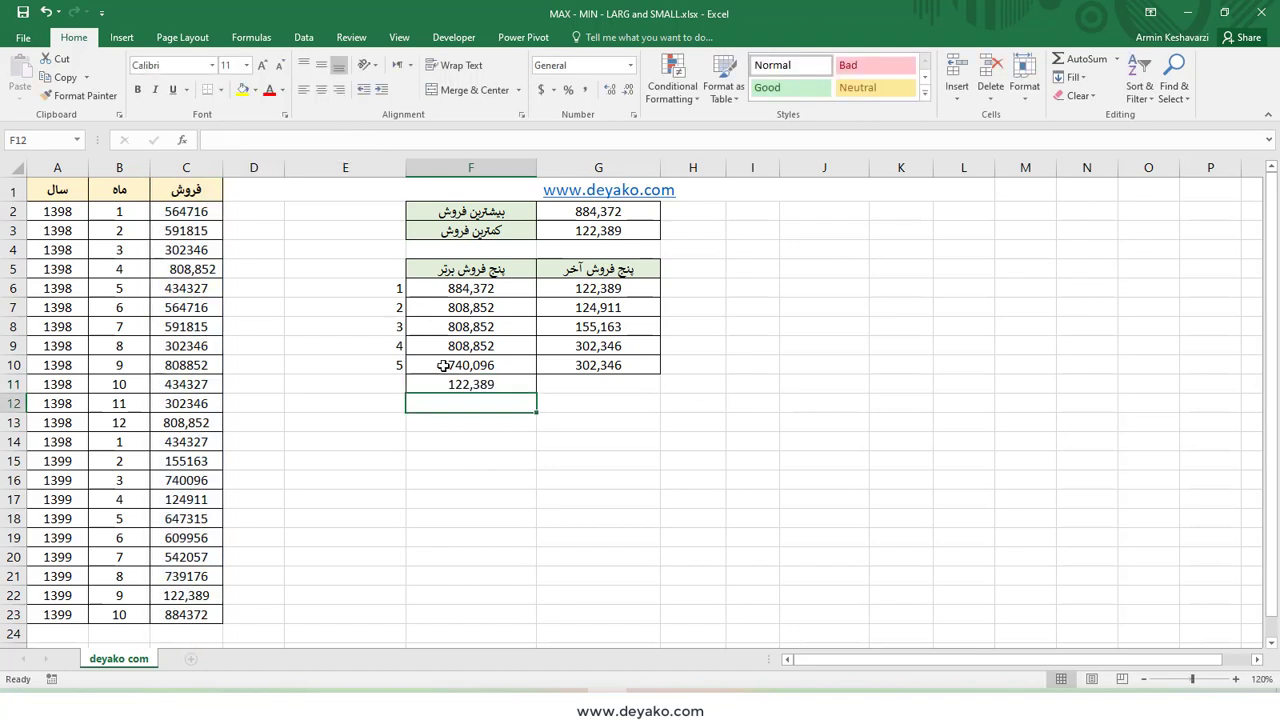
Label E11 as "min" beside the 122,389 result.
{"action": "left_click", "coordinate": [461, 390]}
{"action": "left_click", "coordinate": [390, 375]}
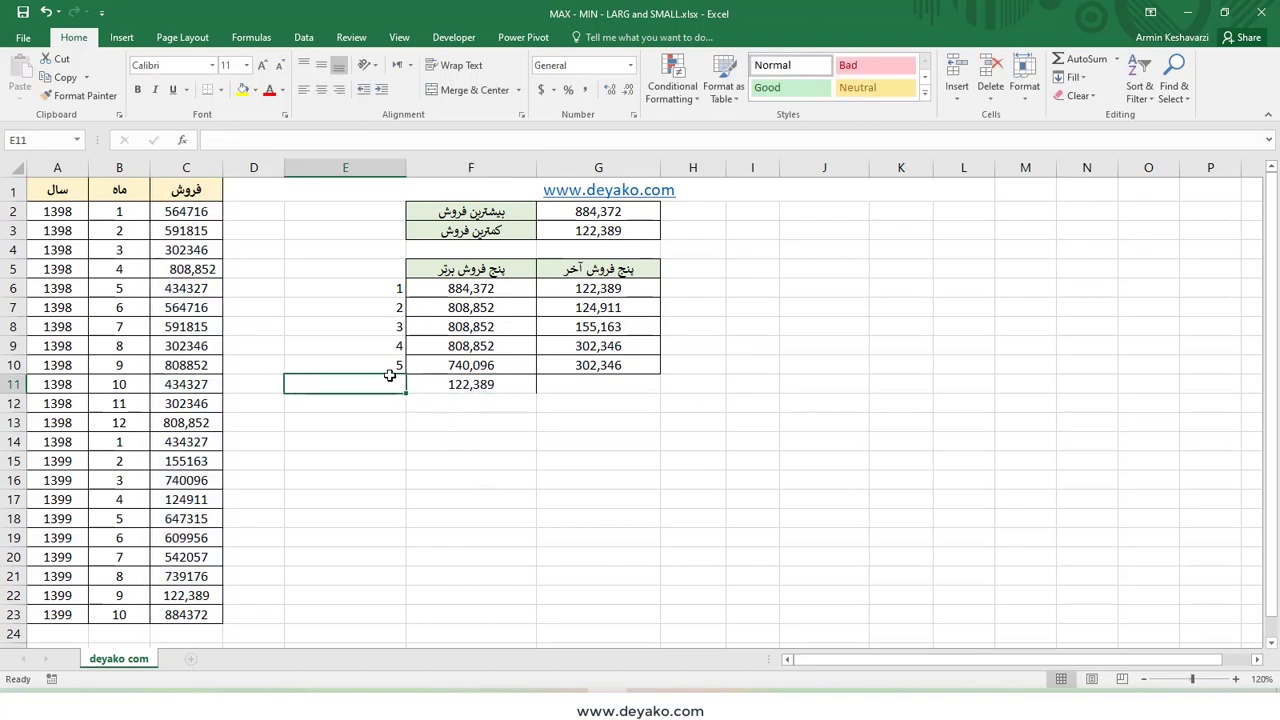
{"action": "type", "text": "min"}
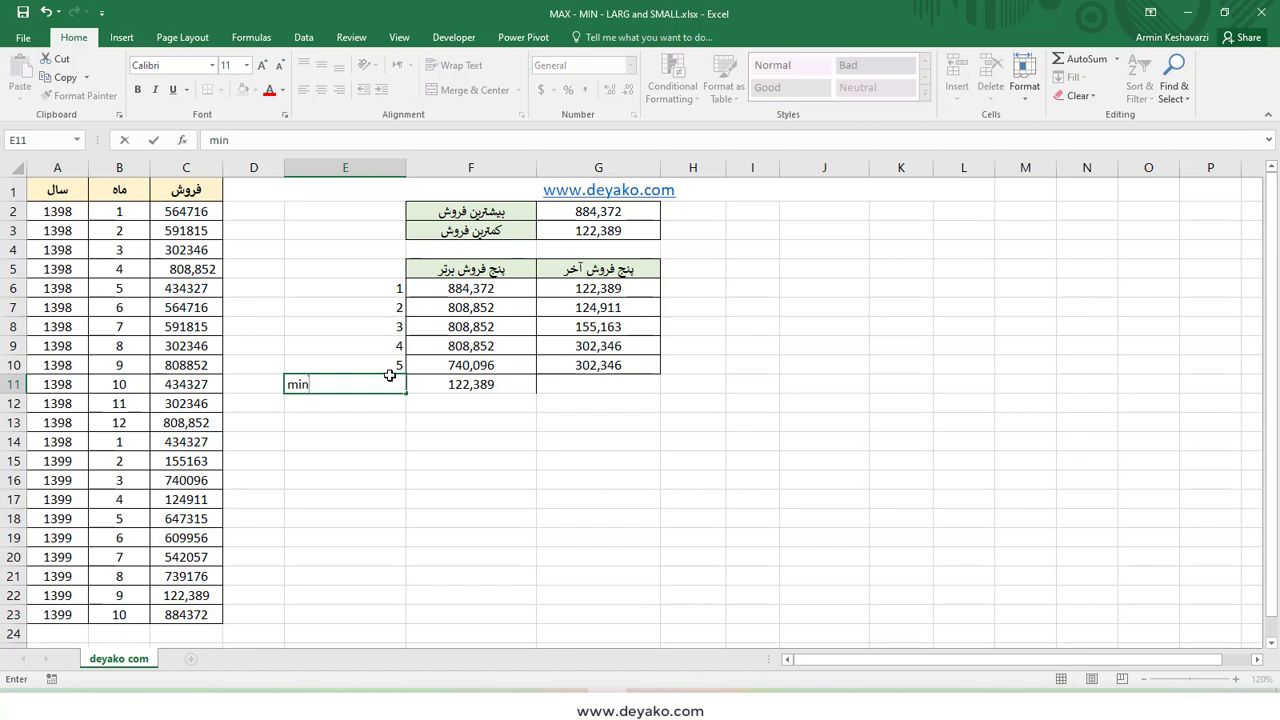
{"action": "key", "text": "Return"}
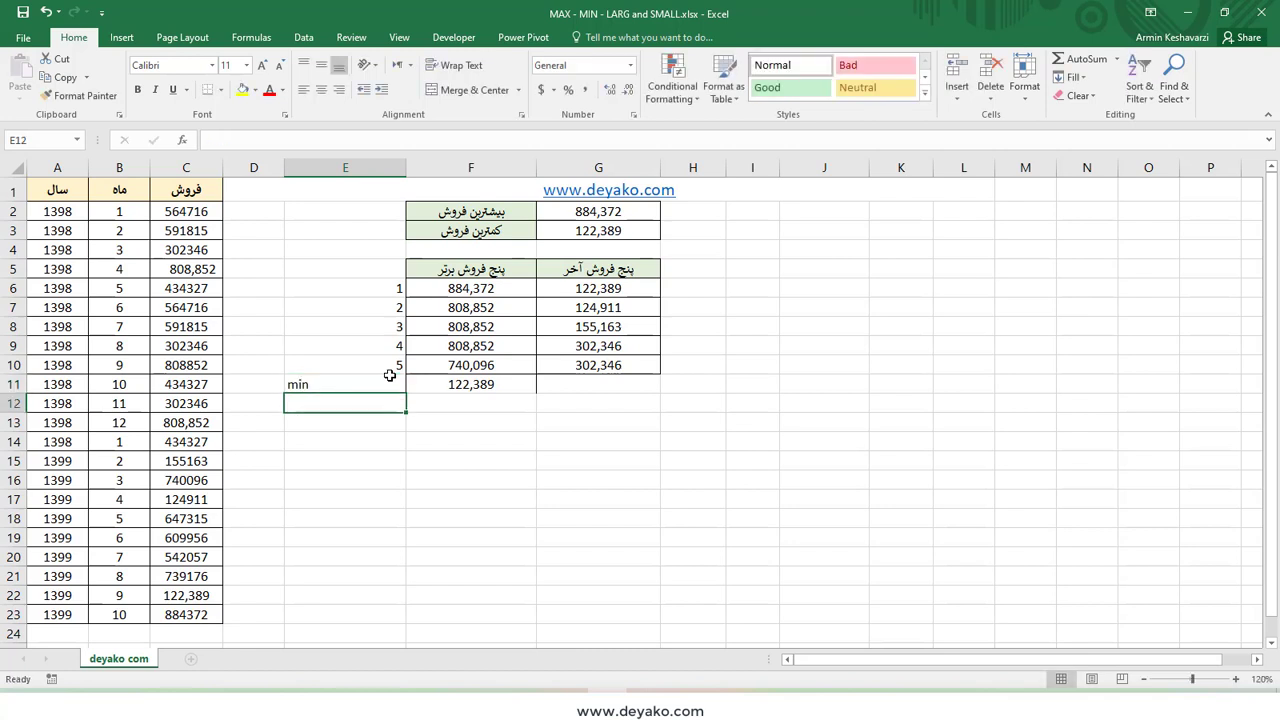
Compare the fifth top-five formula with the first bottom-five and top-five formulas.
{"action": "left_click", "coordinate": [418, 368]}
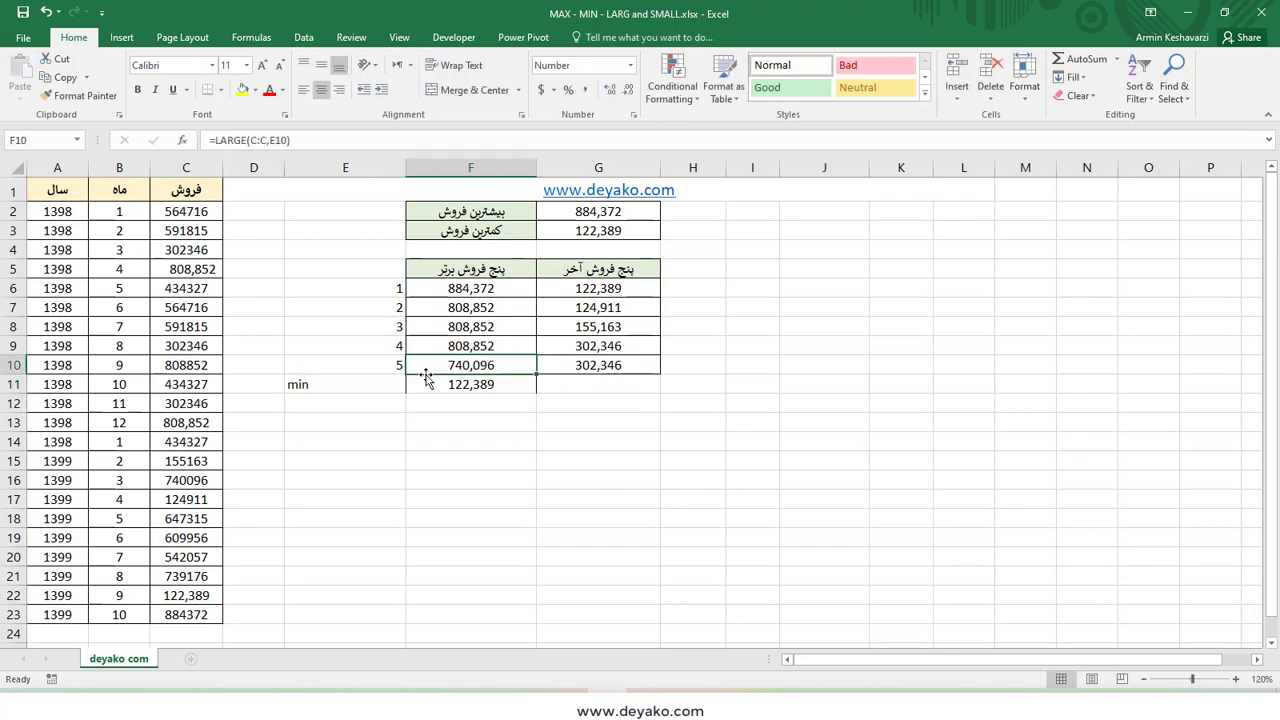
{"action": "left_click", "coordinate": [590, 294]}
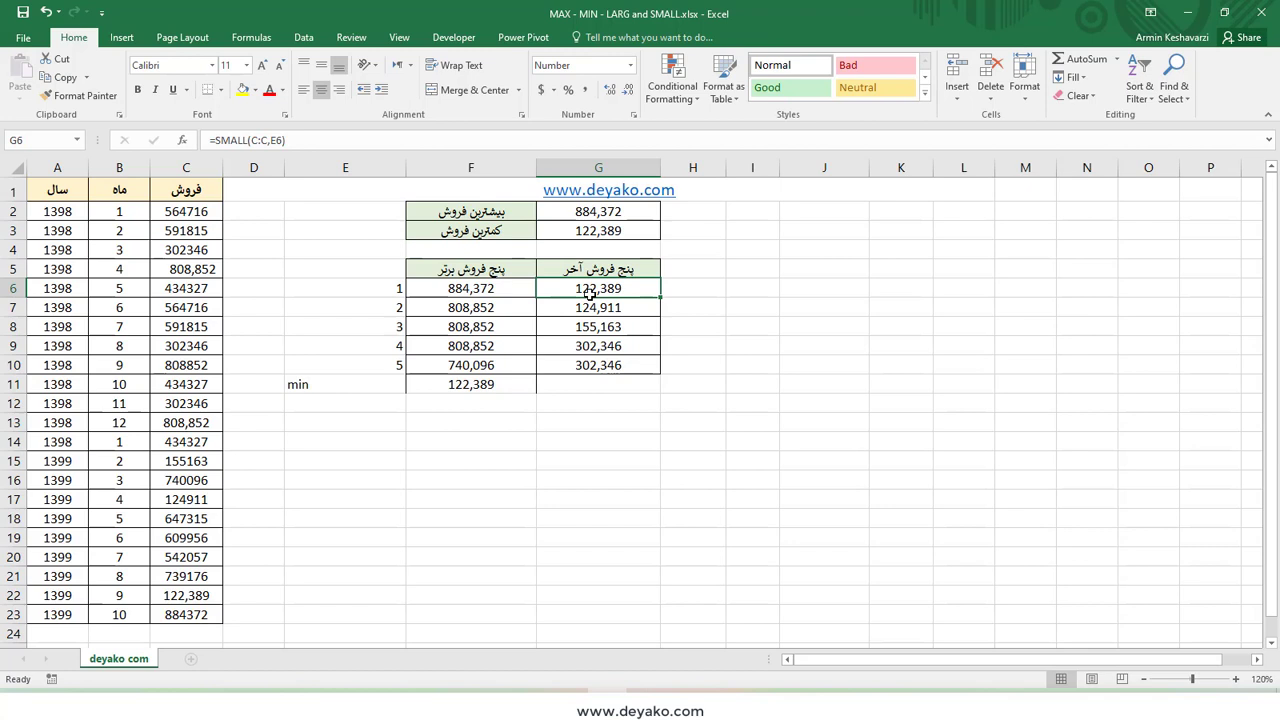
{"action": "left_click", "coordinate": [495, 285]}
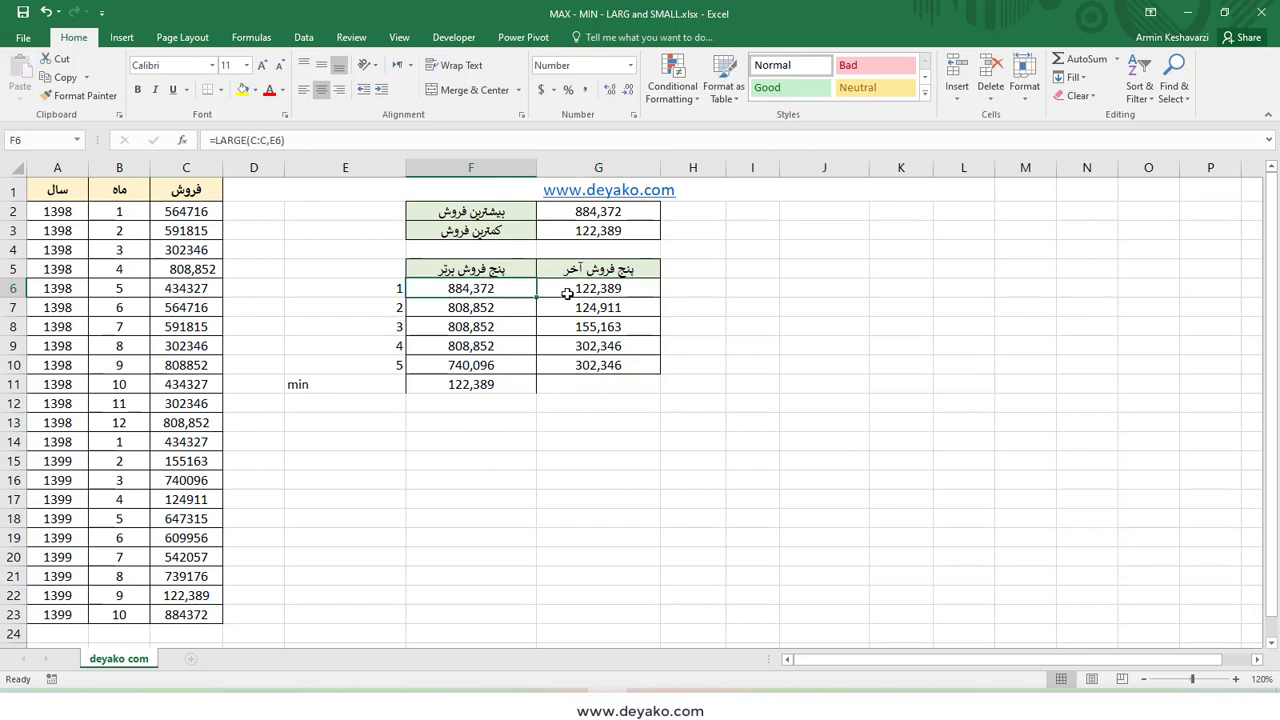
Start a =SMALL formula in G6 and bring up its Function Arguments dialog.
{"action": "left_click", "coordinate": [572, 290]}
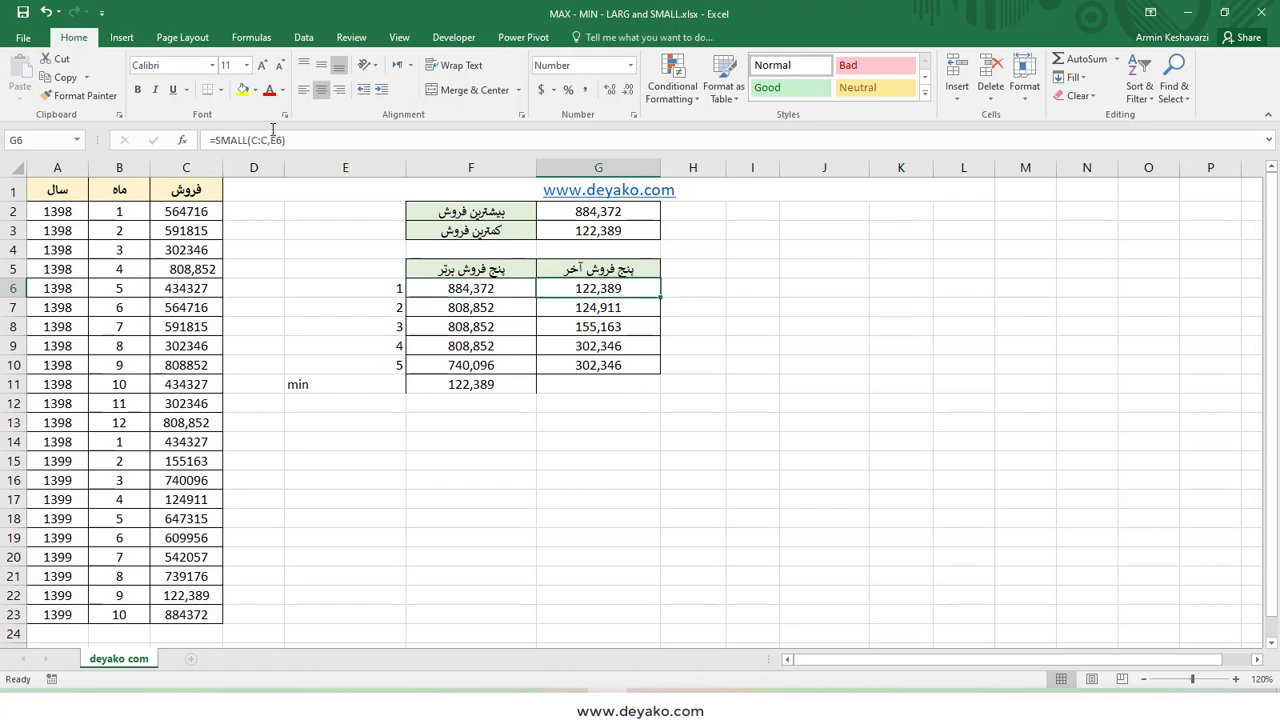
{"action": "type", "text": "=sma"}
{"action": "key", "text": "Tab"}
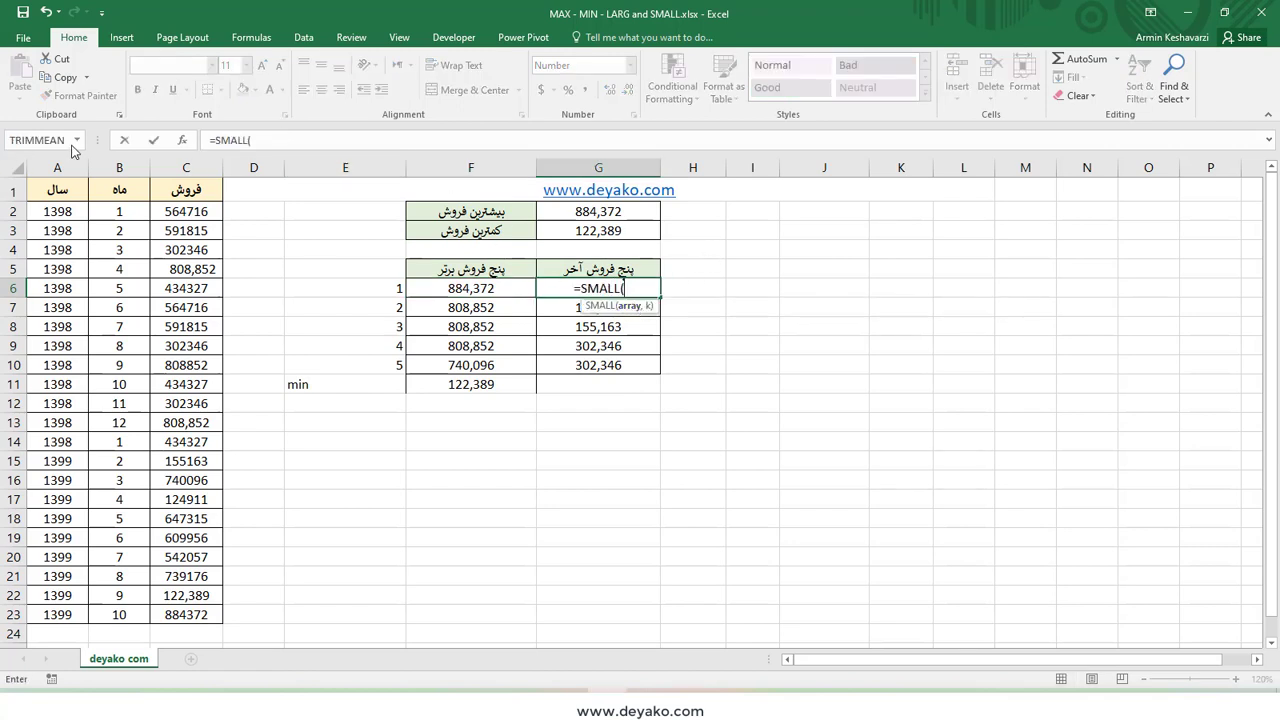
{"action": "left_click", "coordinate": [183, 141]}
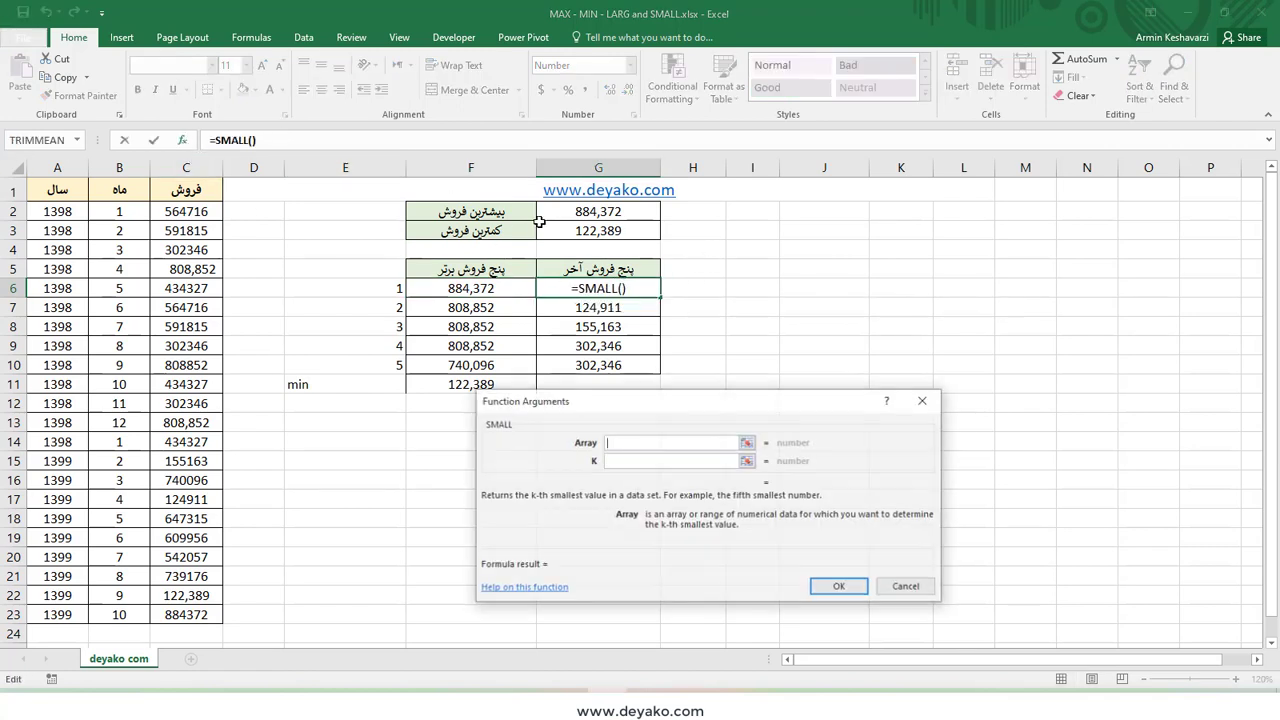
Set SMALL's array to column C and k to 1, giving =SMALL(C:C,1) = 122,389.
{"action": "left_click", "coordinate": [161, 170]}
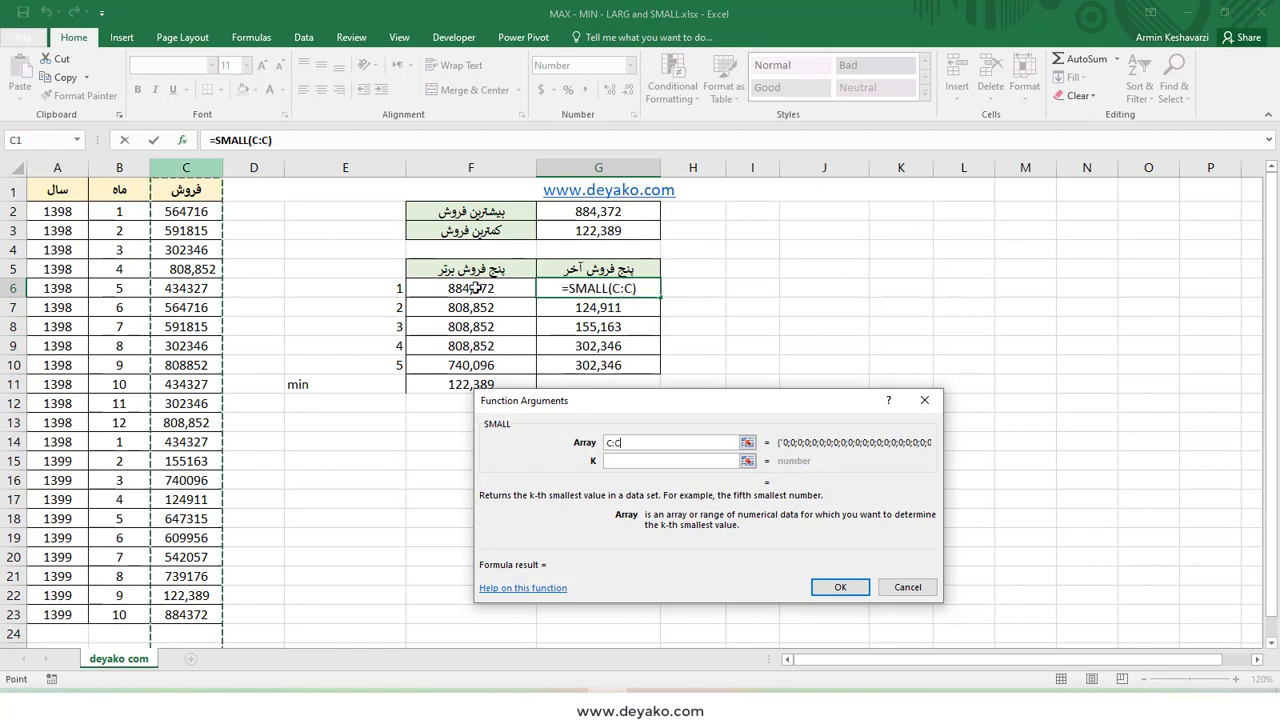
{"action": "left_click", "coordinate": [627, 460]}
{"action": "type", "text": "1"}
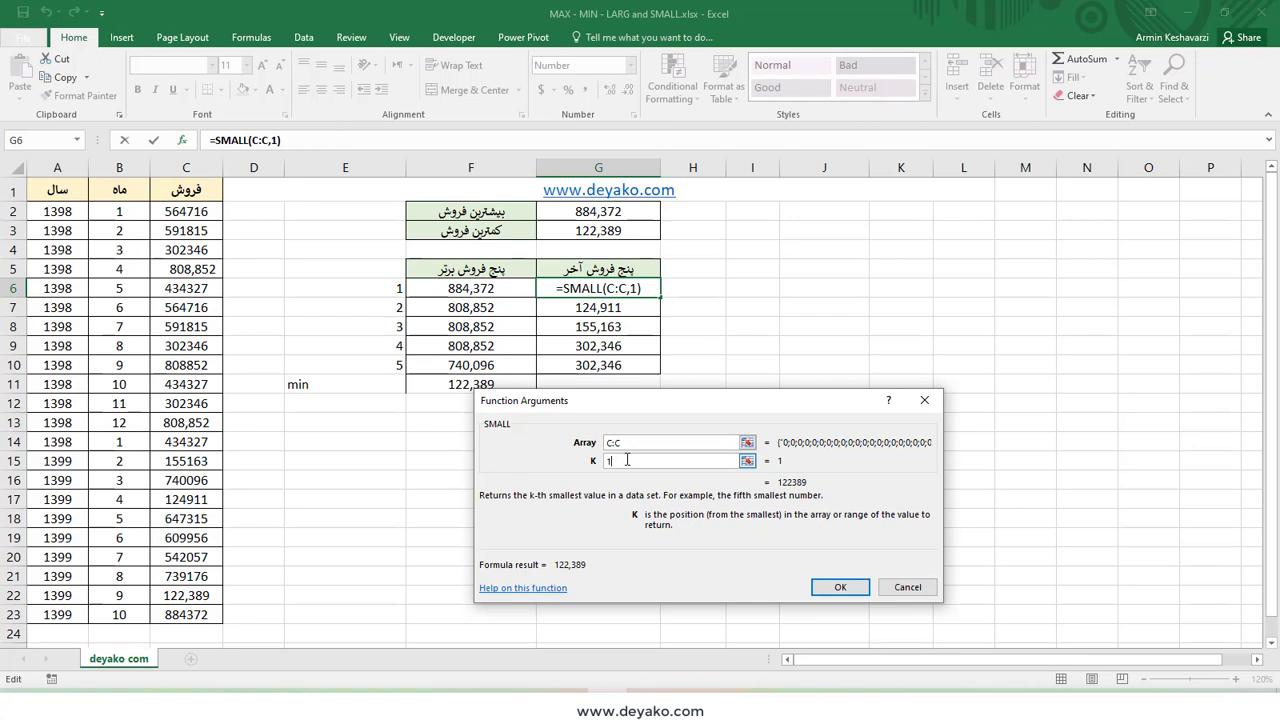
{"action": "left_click", "coordinate": [848, 590]}
Change G6 to =SMALL(C:C,E6) so the rank comes from E6.
{"action": "left_click", "coordinate": [617, 231]}
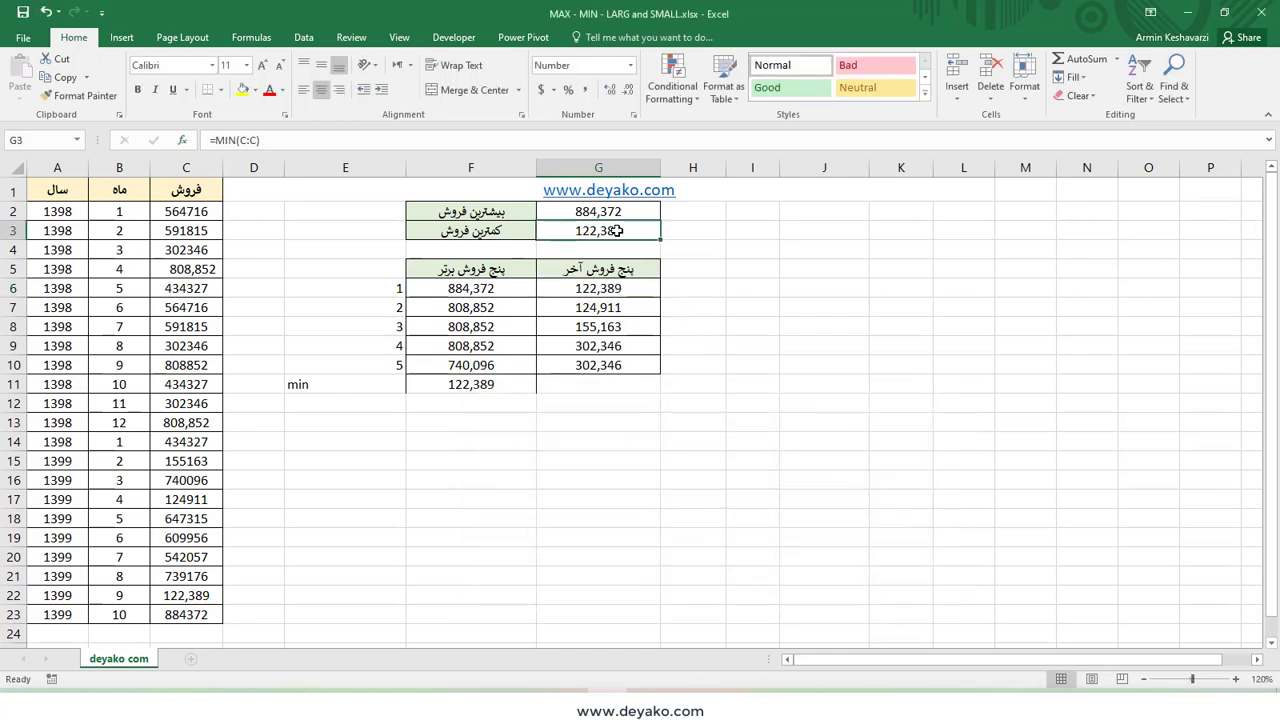
{"action": "left_click", "coordinate": [599, 292]}
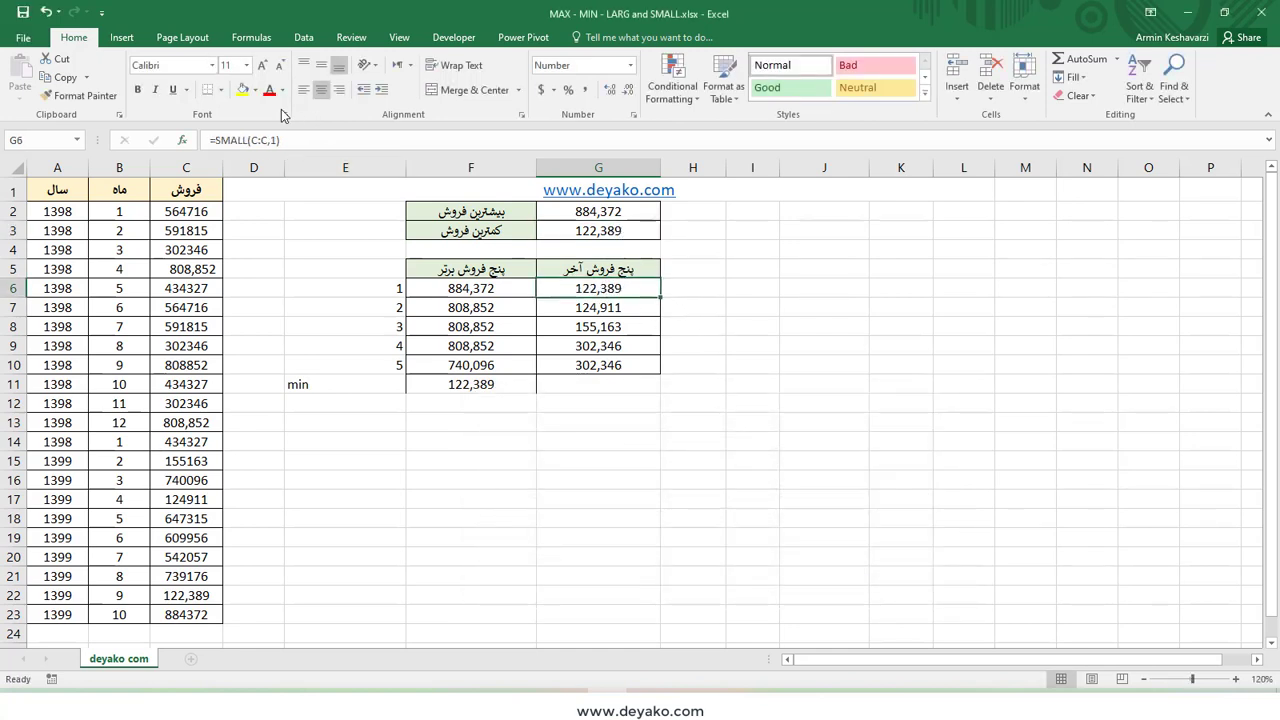
{"action": "left_click", "coordinate": [274, 140]}
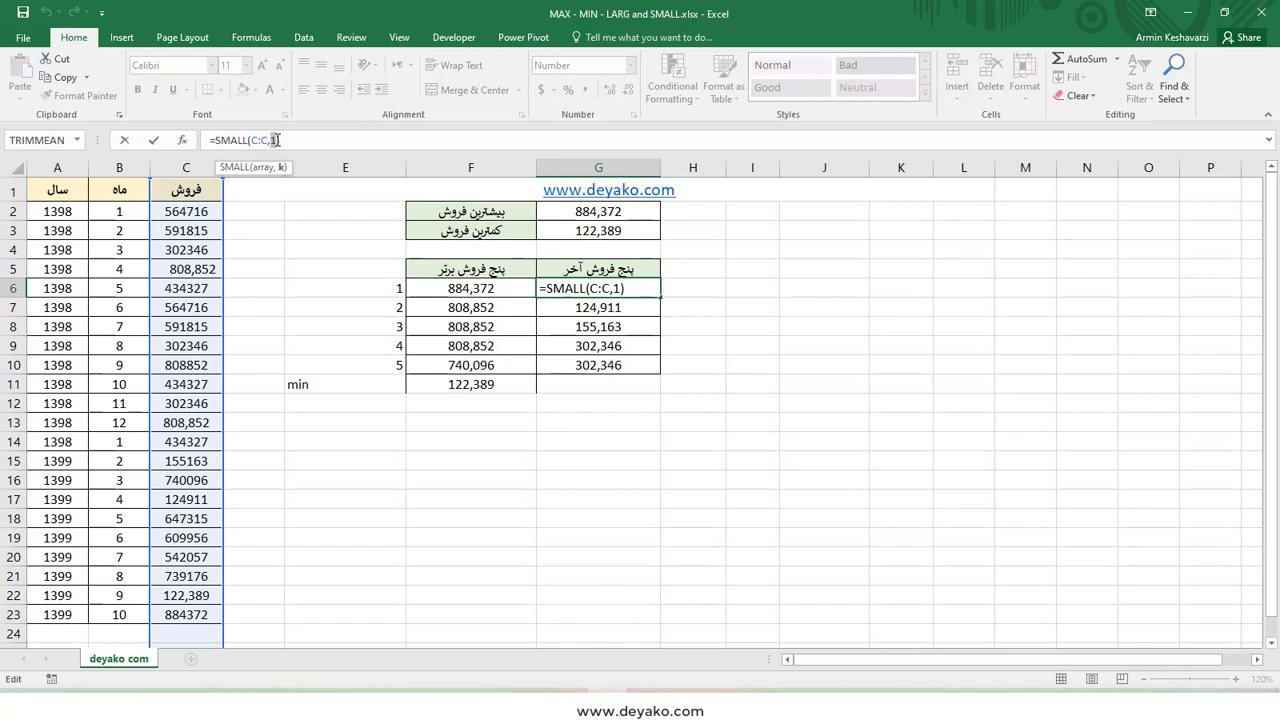
{"action": "left_click", "coordinate": [394, 288]}
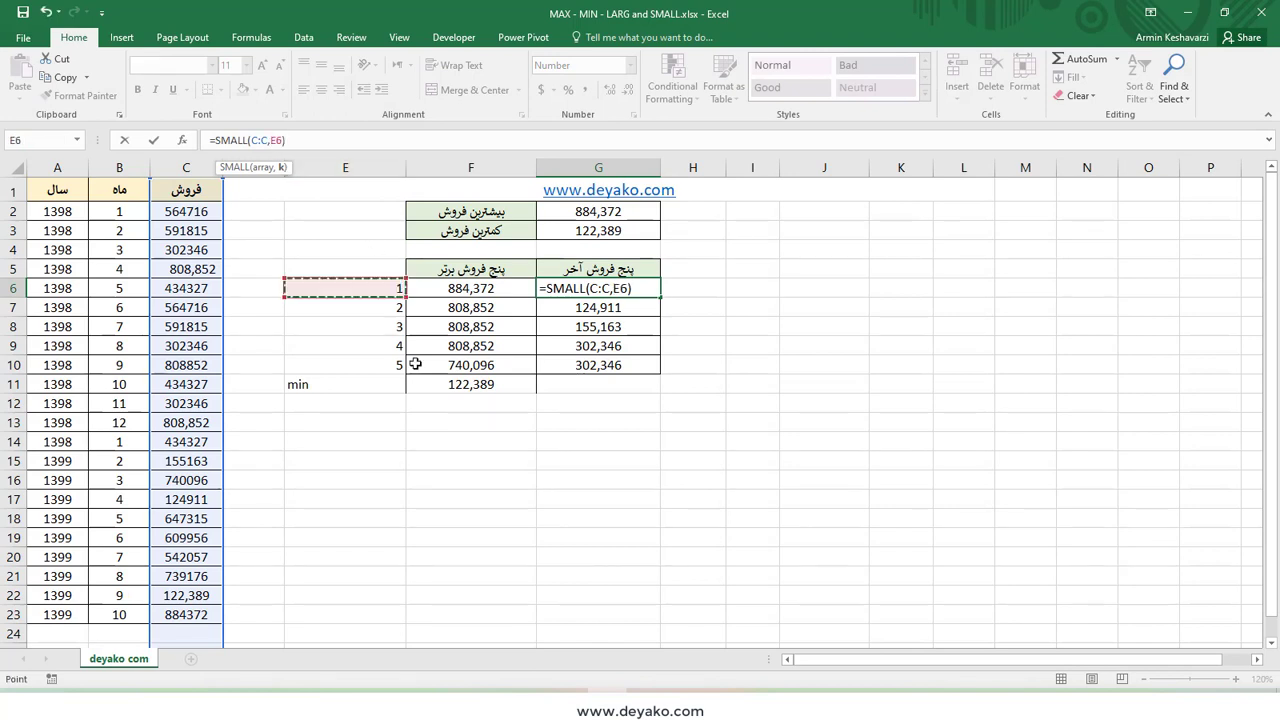
{"action": "key", "text": "Return"}
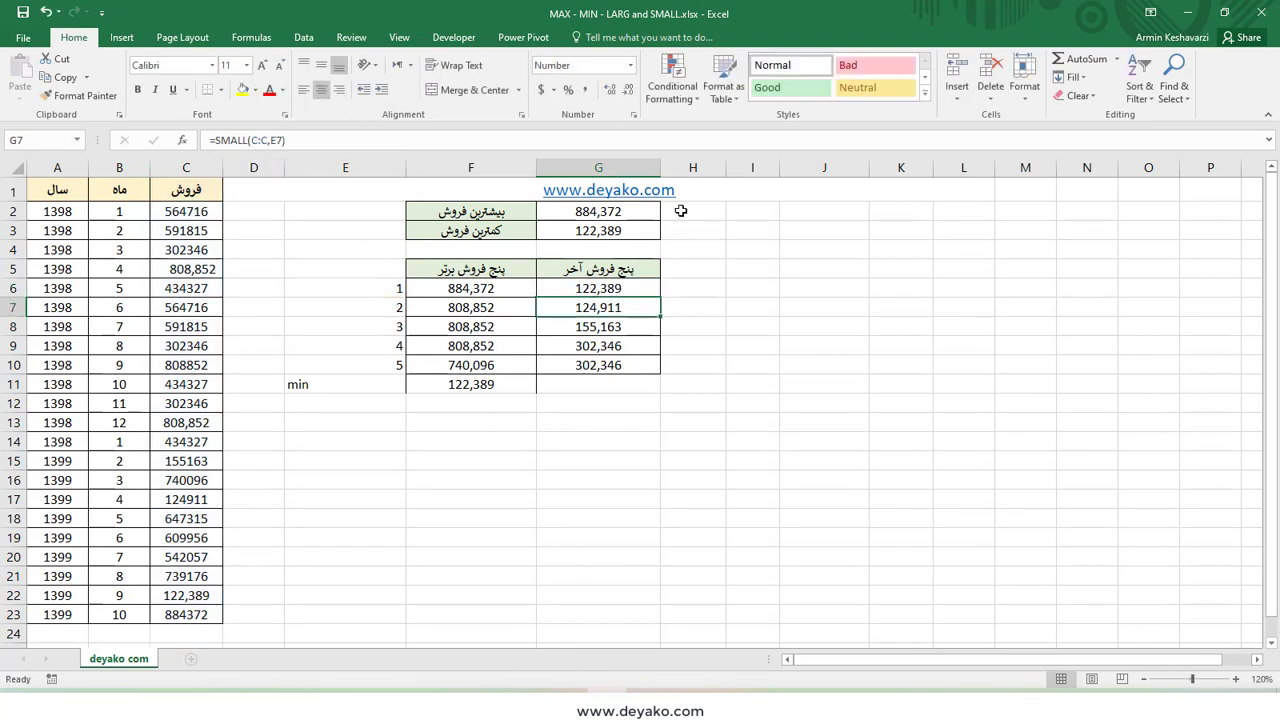
Fill the SMALL formula down to G10 and verify the rank references in G6–G8.
{"action": "left_click", "coordinate": [656, 288]}
{"action": "left_click_drag", "start_coordinate": [660, 297], "coordinate": [658, 372]}
{"action": "left_click", "coordinate": [628, 288]}
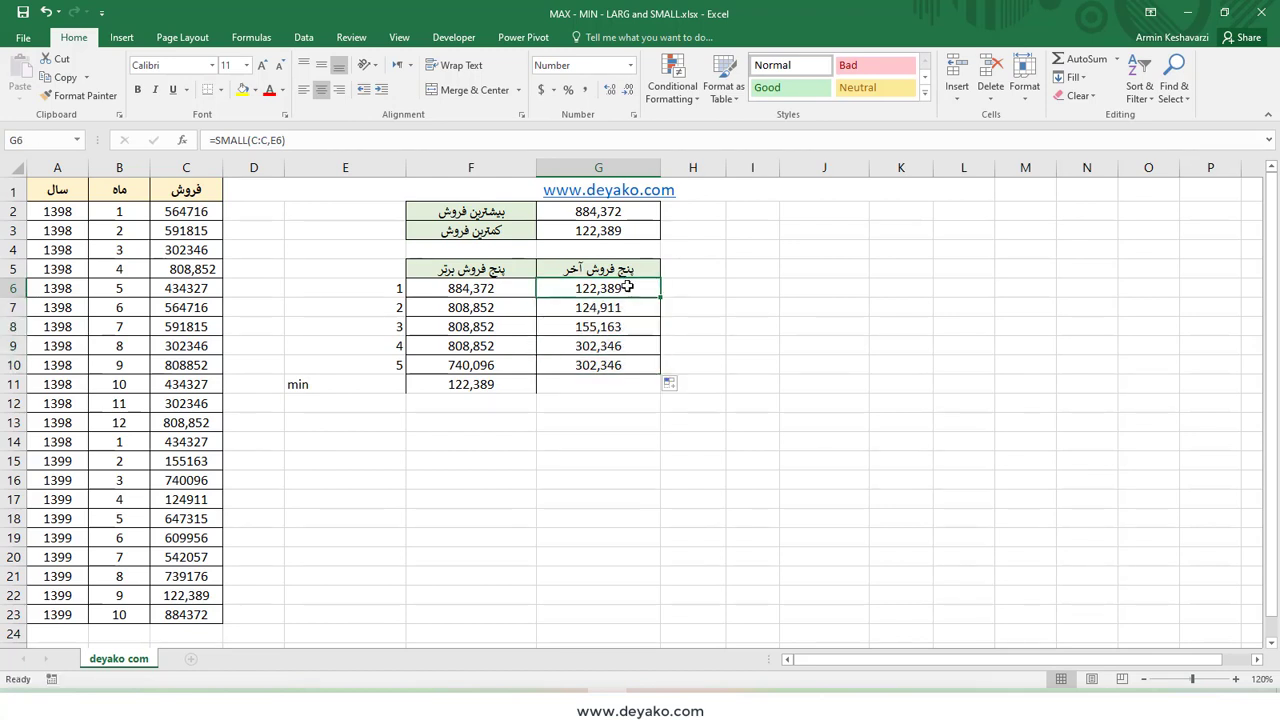
{"action": "left_click", "coordinate": [361, 147]}
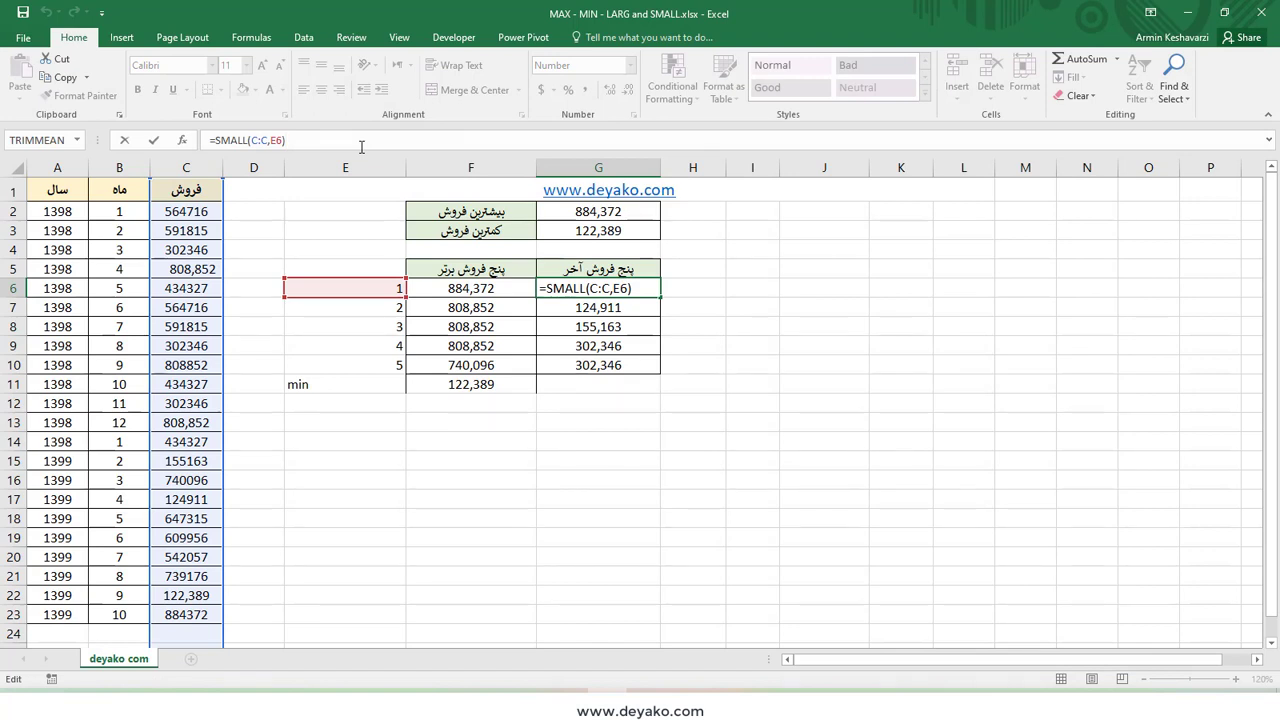
{"action": "key", "text": "Return"}
{"action": "left_click", "coordinate": [361, 141]}
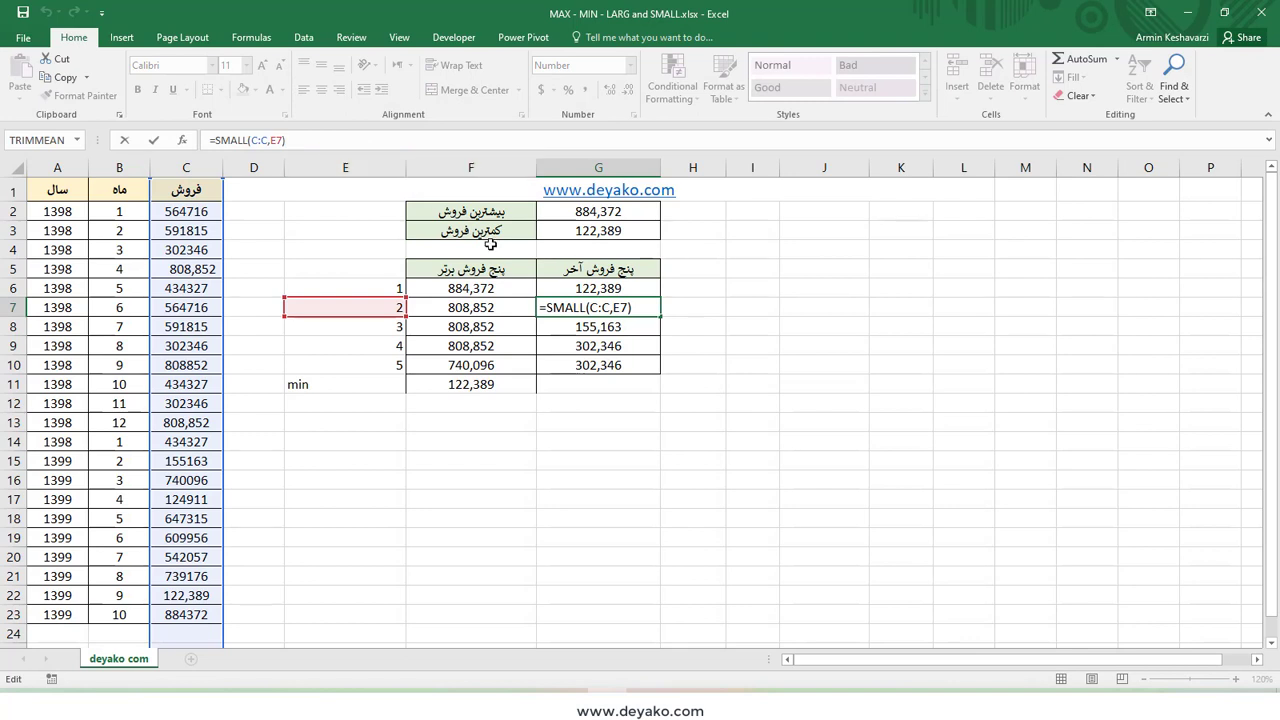
{"action": "key", "text": "Return"}
{"action": "left_click", "coordinate": [376, 145]}
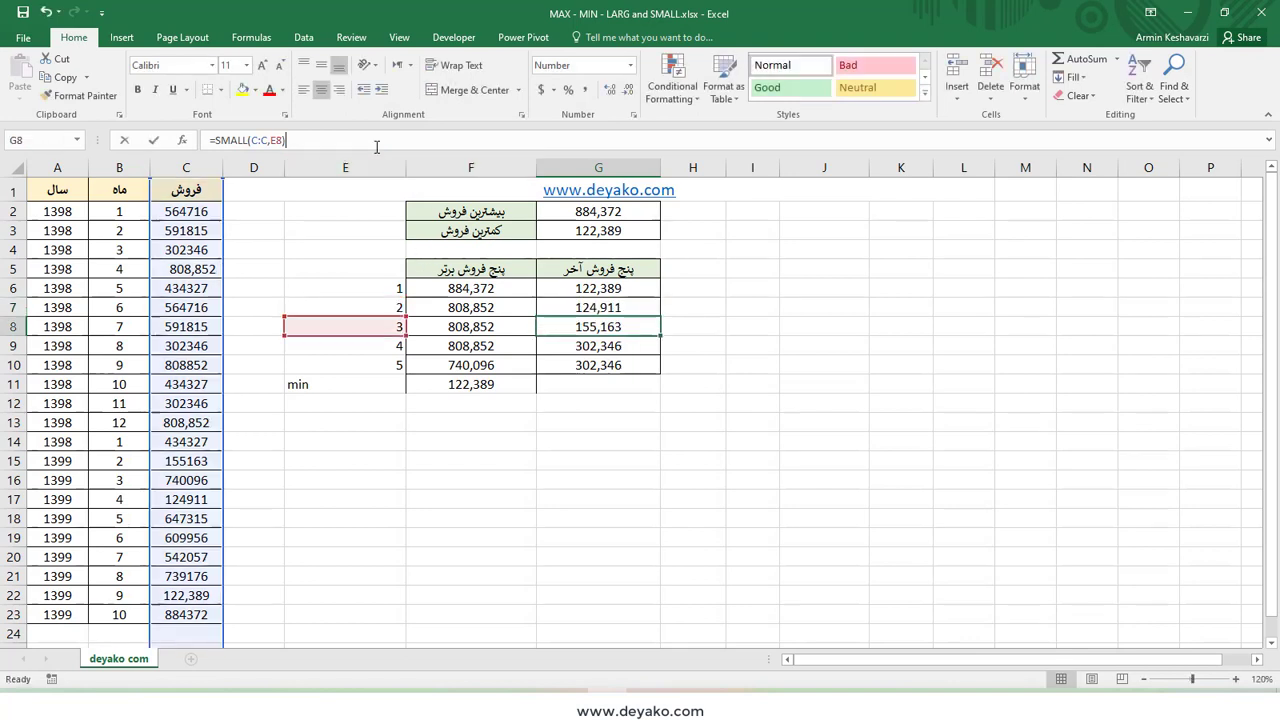
{"action": "key", "text": "Return"}
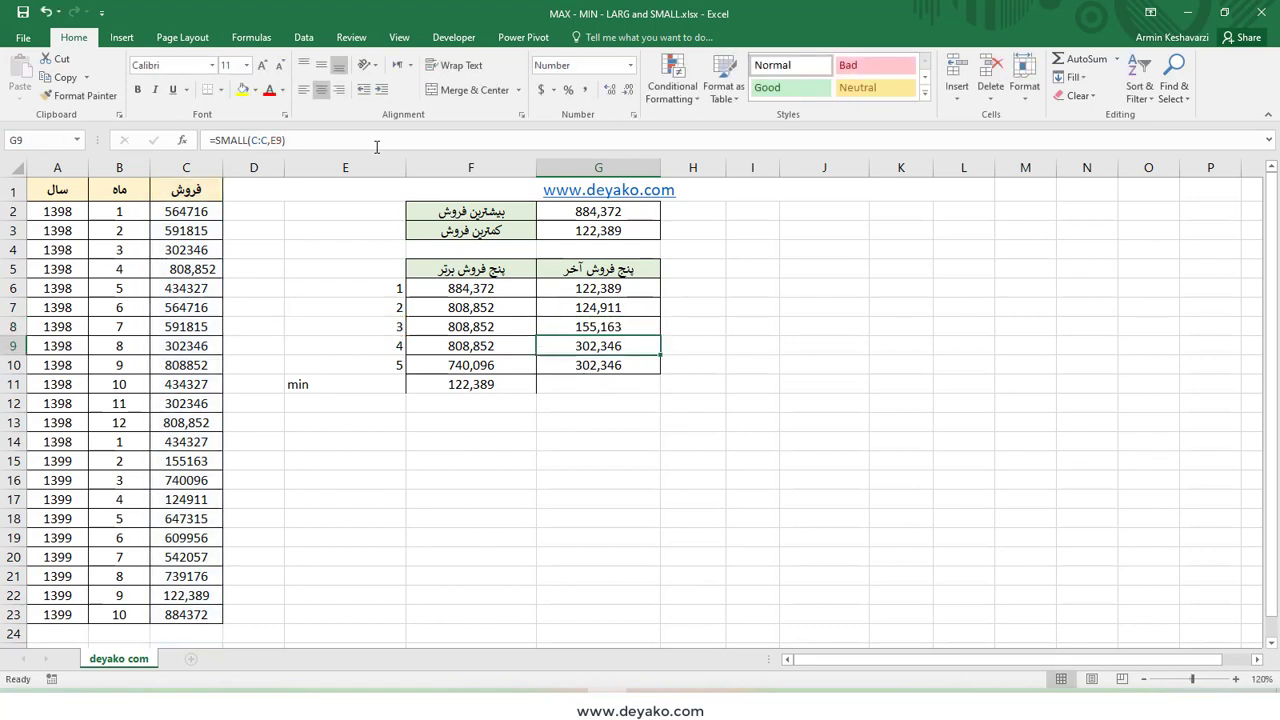
{"action": "key", "text": "Return"}
{"action": "key", "text": "Return"}
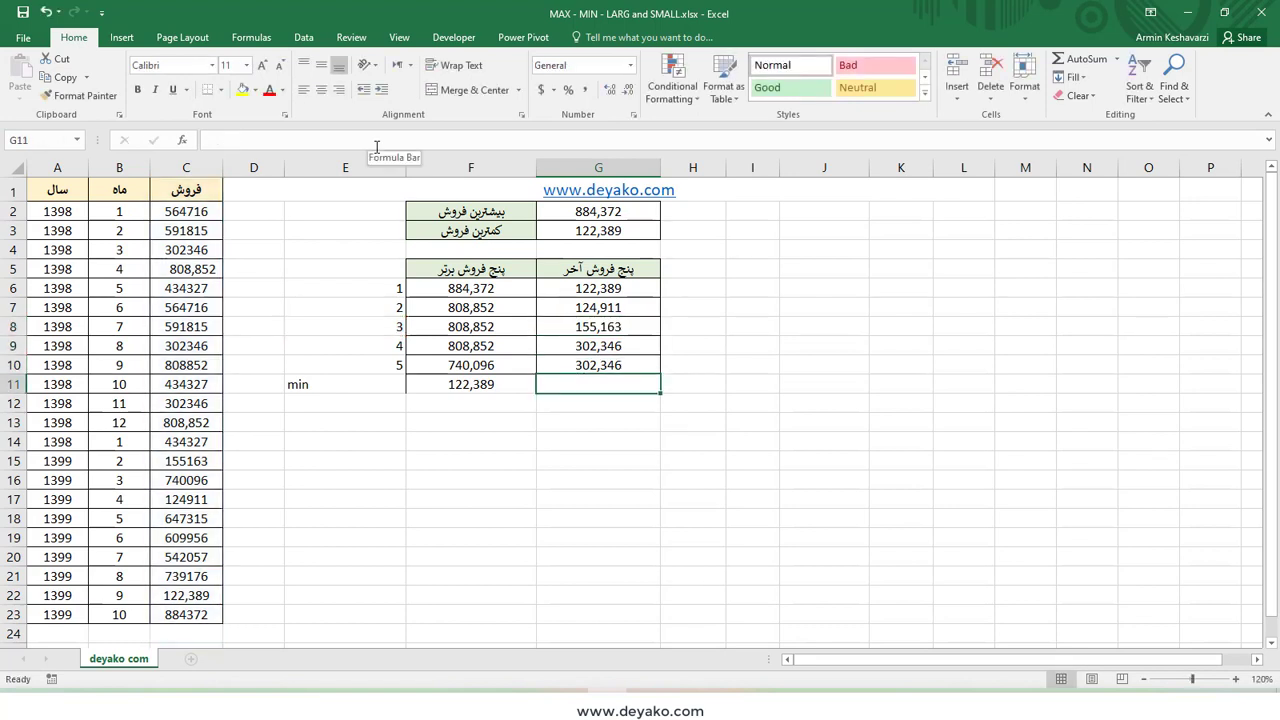
Copy F11's COUNT-based formula into G11 as =SMALL(C:C,COUNT(C:C)), giving 884,372.
{"action": "left_click", "coordinate": [508, 390]}
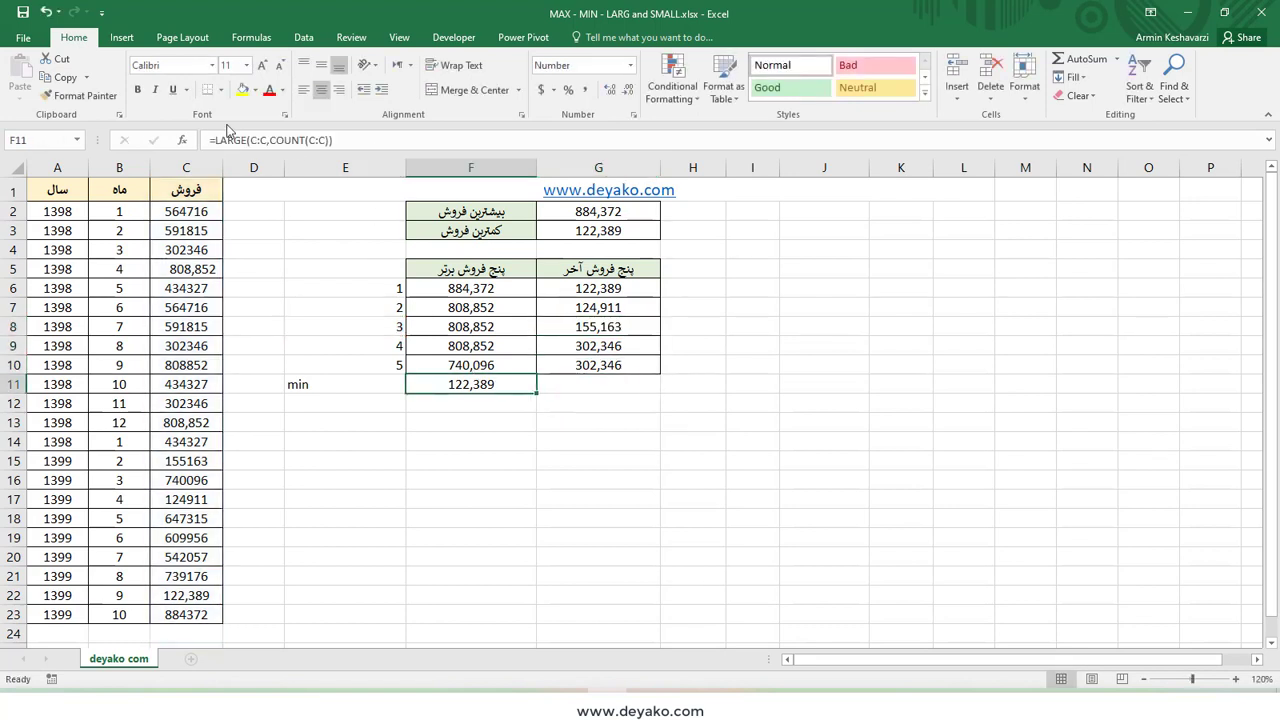
{"action": "left_click_drag", "start_coordinate": [212, 140], "coordinate": [340, 141]}
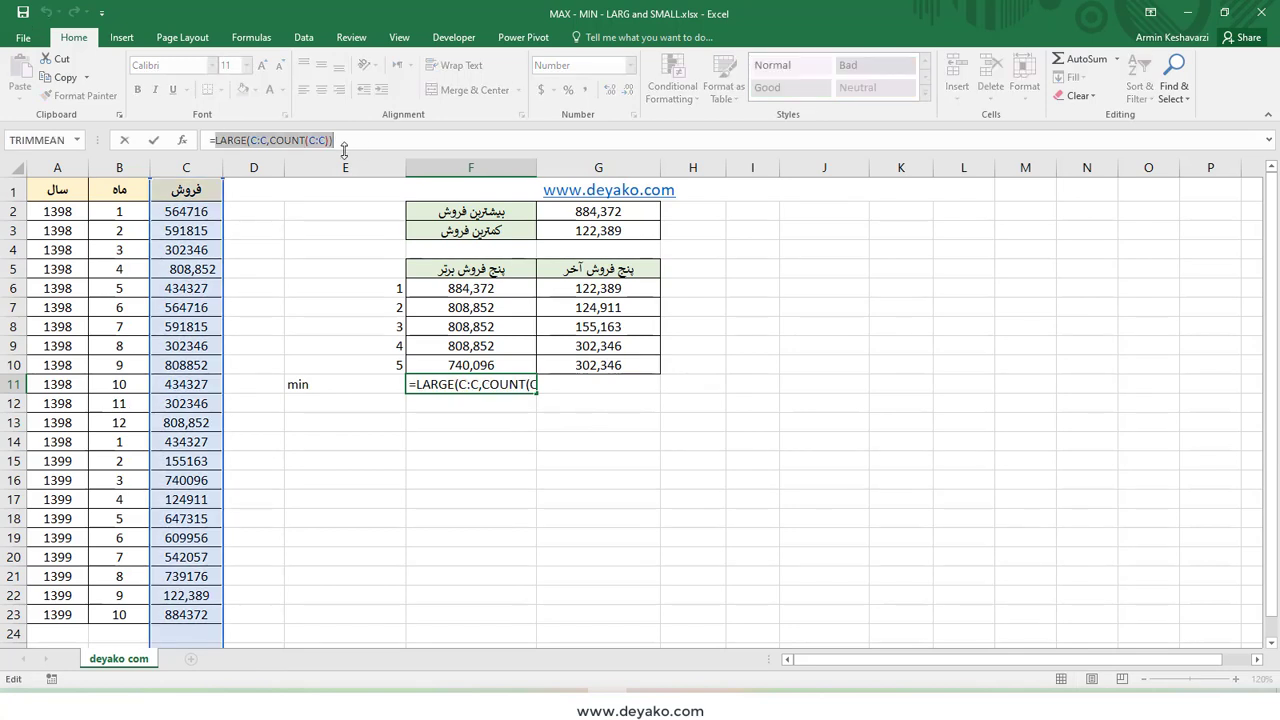
{"action": "key", "text": "ctrl+c"}
{"action": "key", "text": "Escape"}
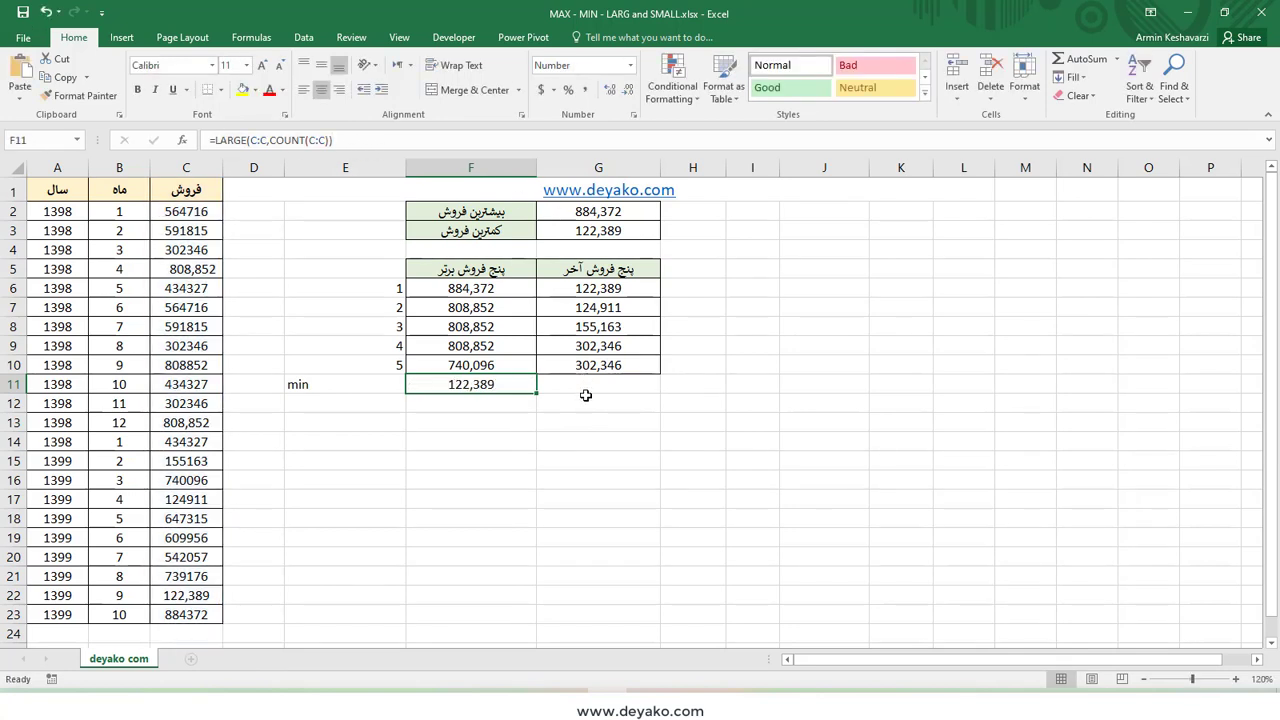
{"action": "left_click", "coordinate": [585, 386]}
{"action": "type", "text": "="}
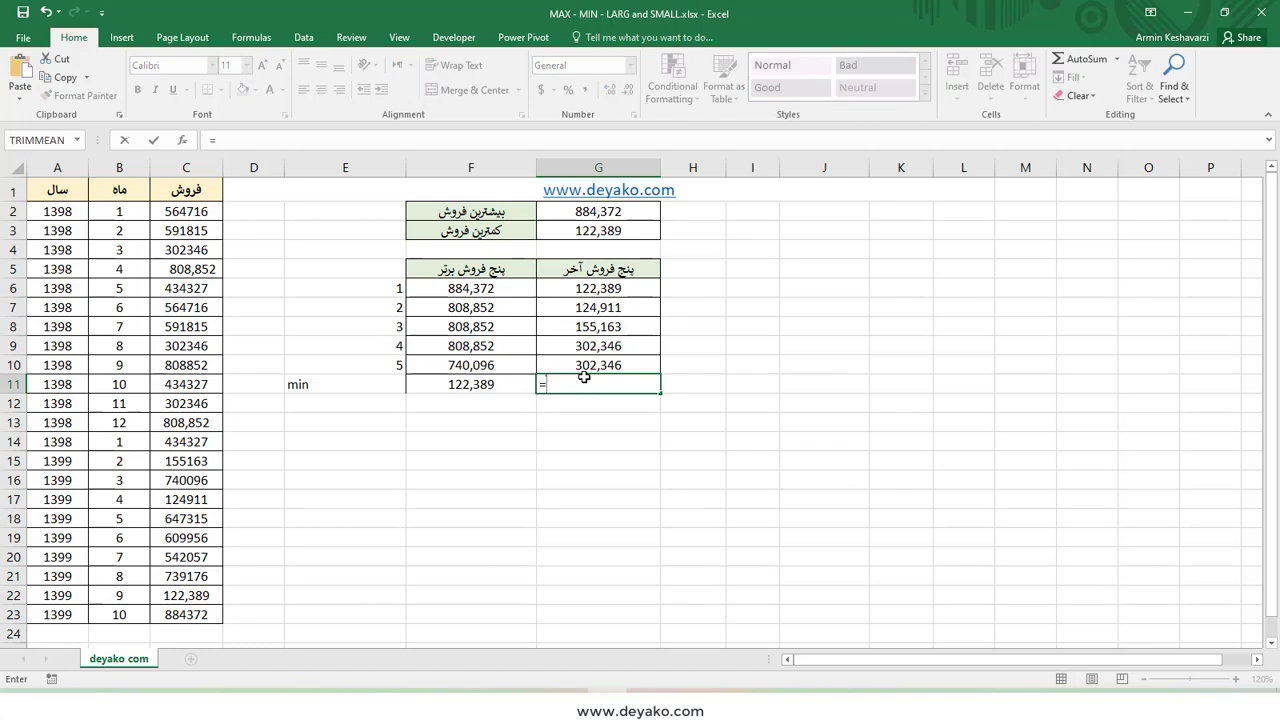
{"action": "key", "text": "ctrl+v"}
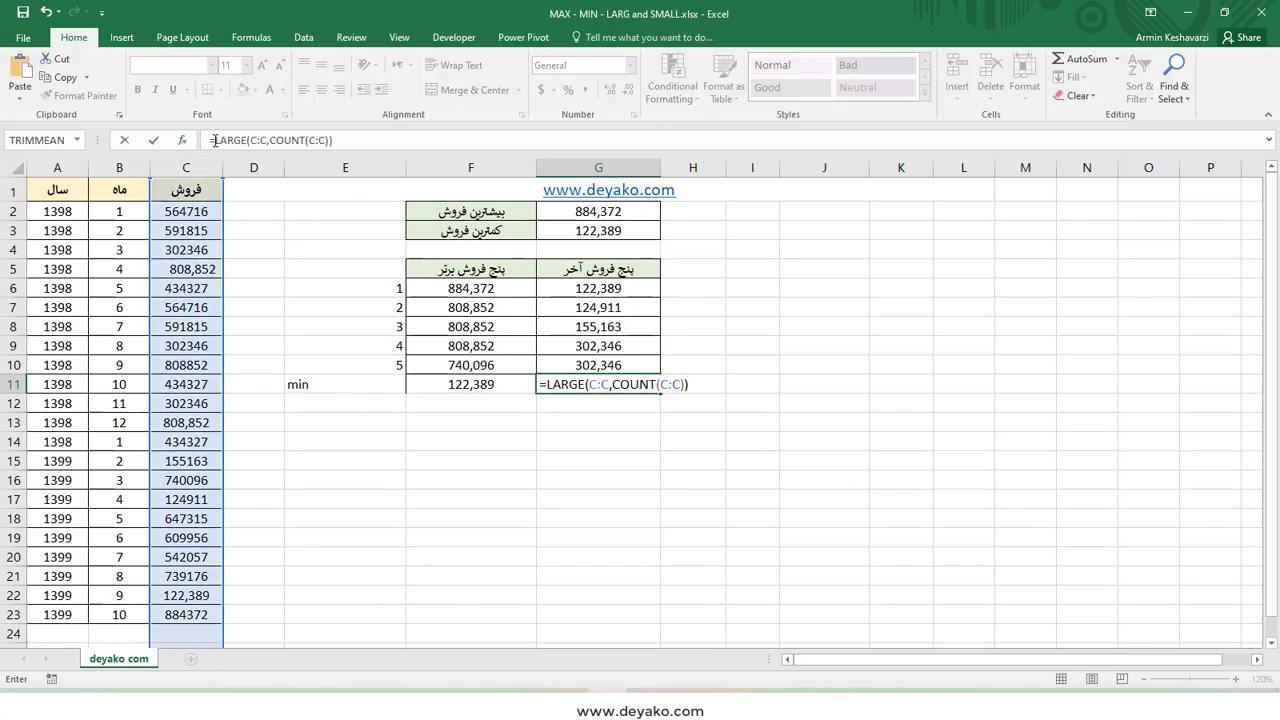
{"action": "left_click_drag", "start_coordinate": [214, 140], "coordinate": [250, 142]}
{"action": "type", "text": "s"}
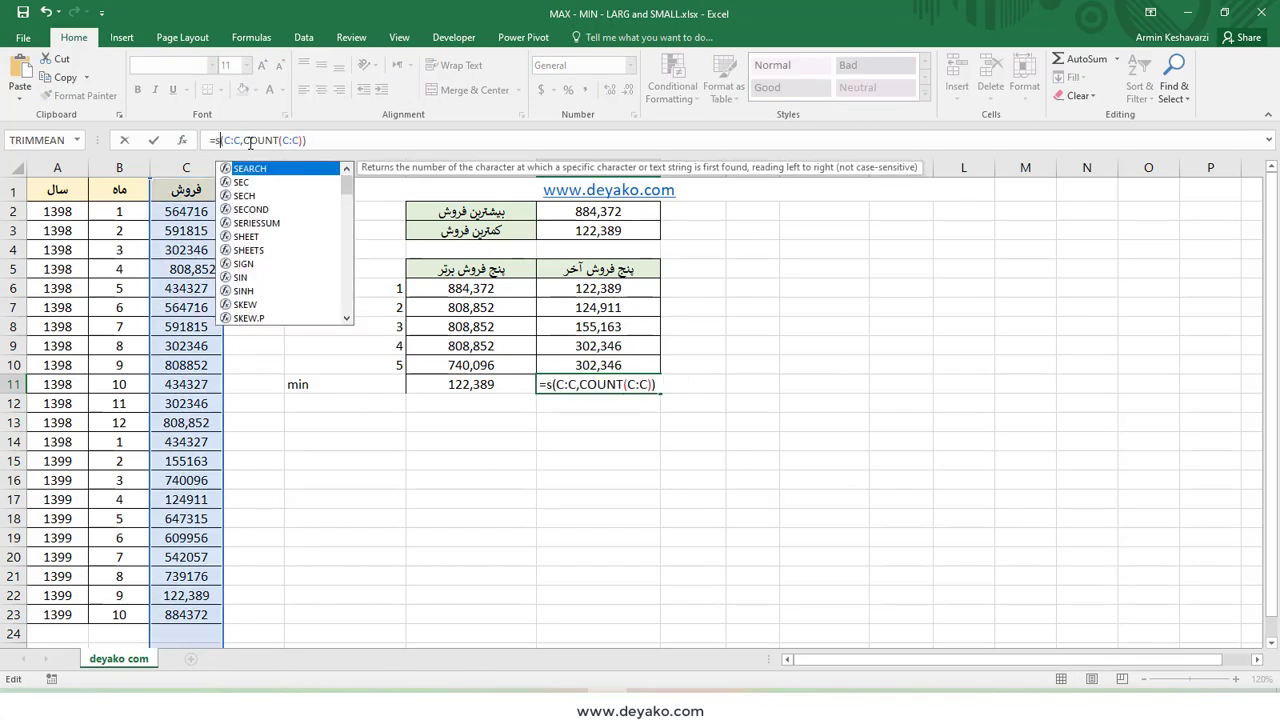
{"action": "type", "text": "mall"}
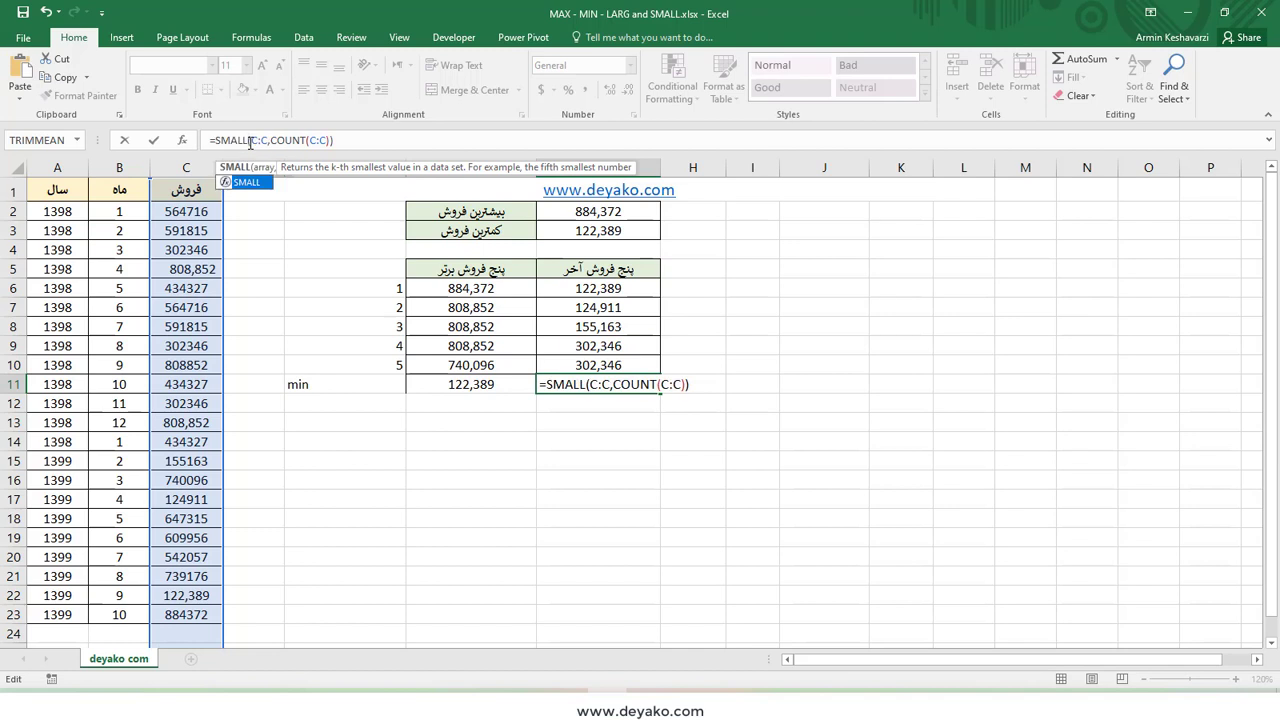
{"action": "key", "text": "Return"}
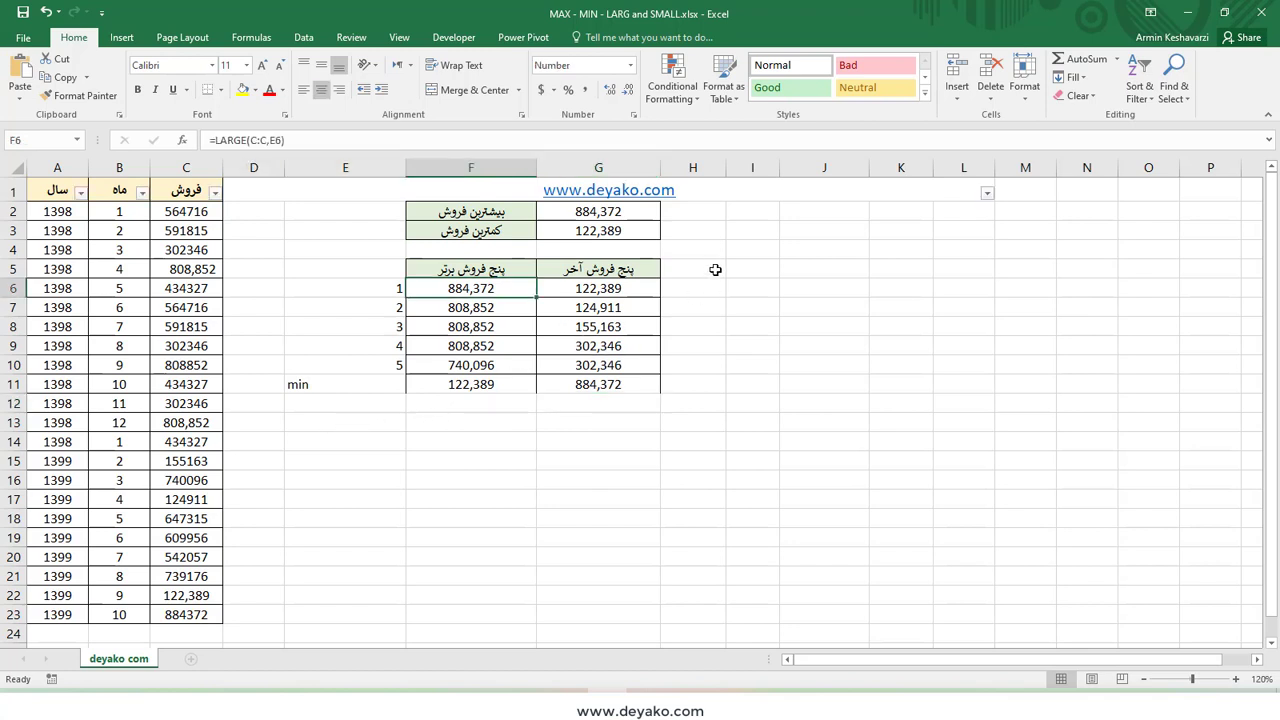
Enter =maxifs(C:C,A:A,1398,B:B,1) in I5, which displays #NAME?
{"action": "left_click", "coordinate": [750, 265]}
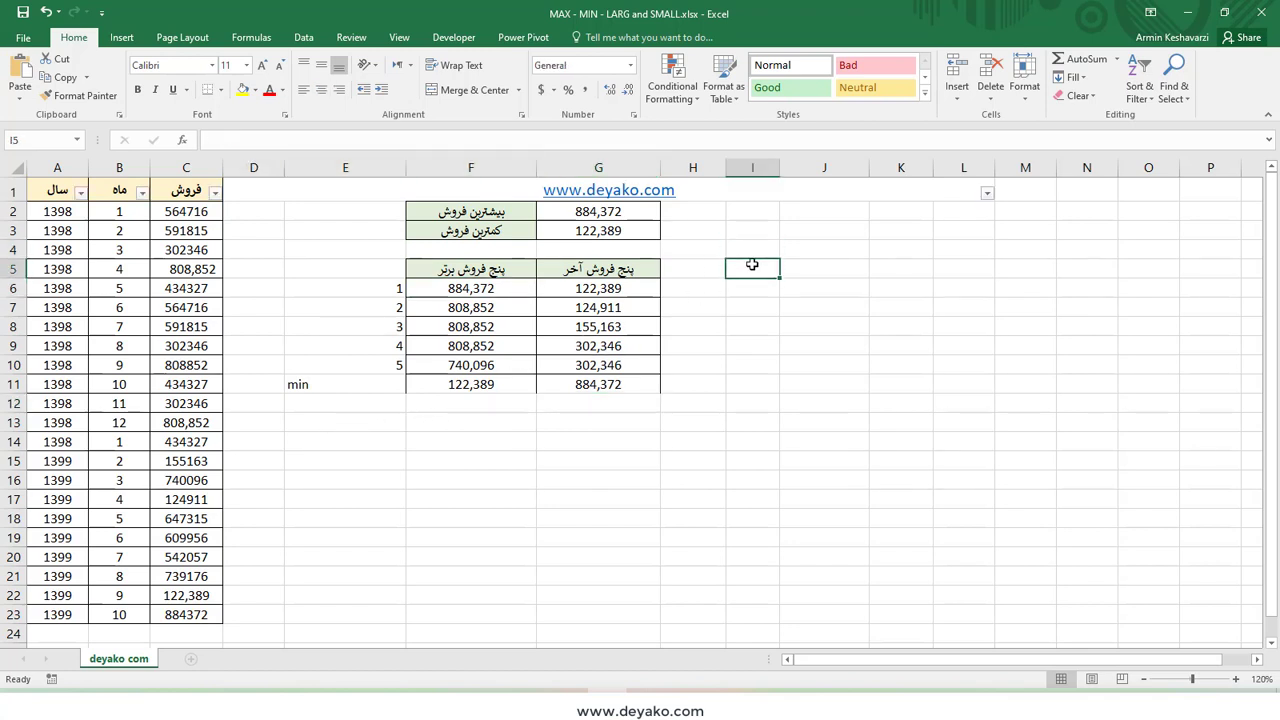
{"action": "type", "text": "="}
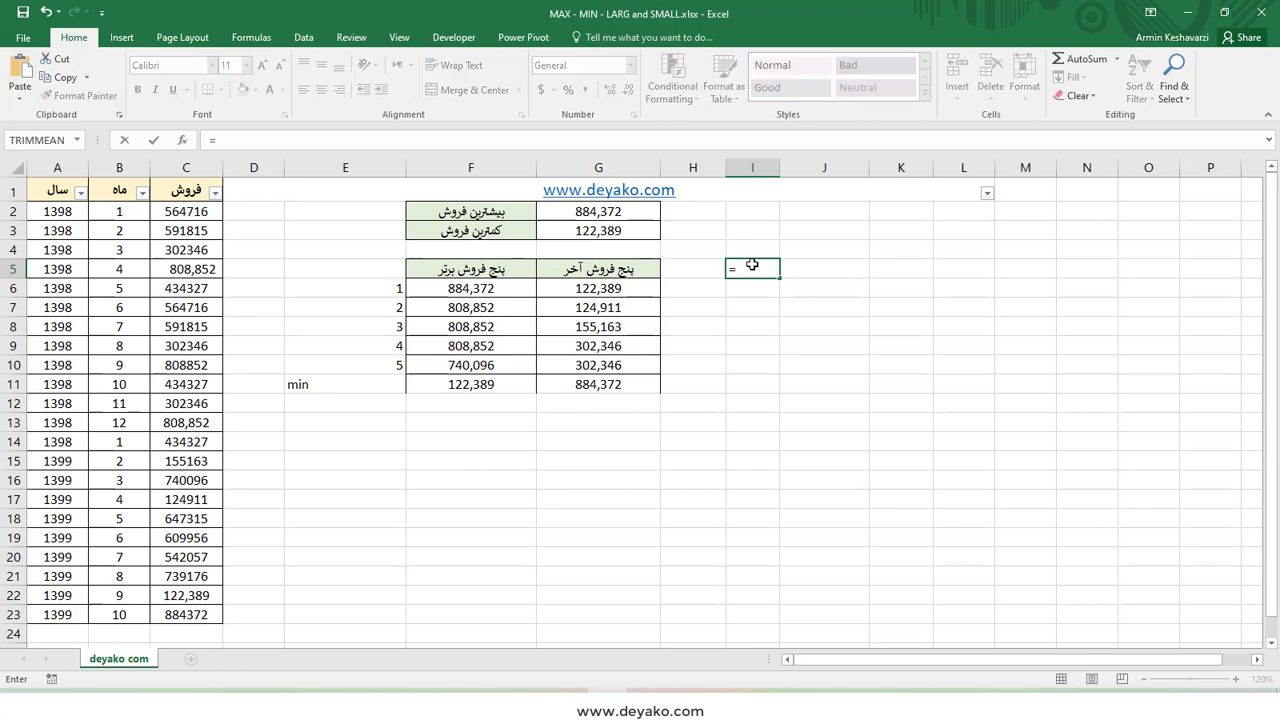
{"action": "type", "text": "ma"}
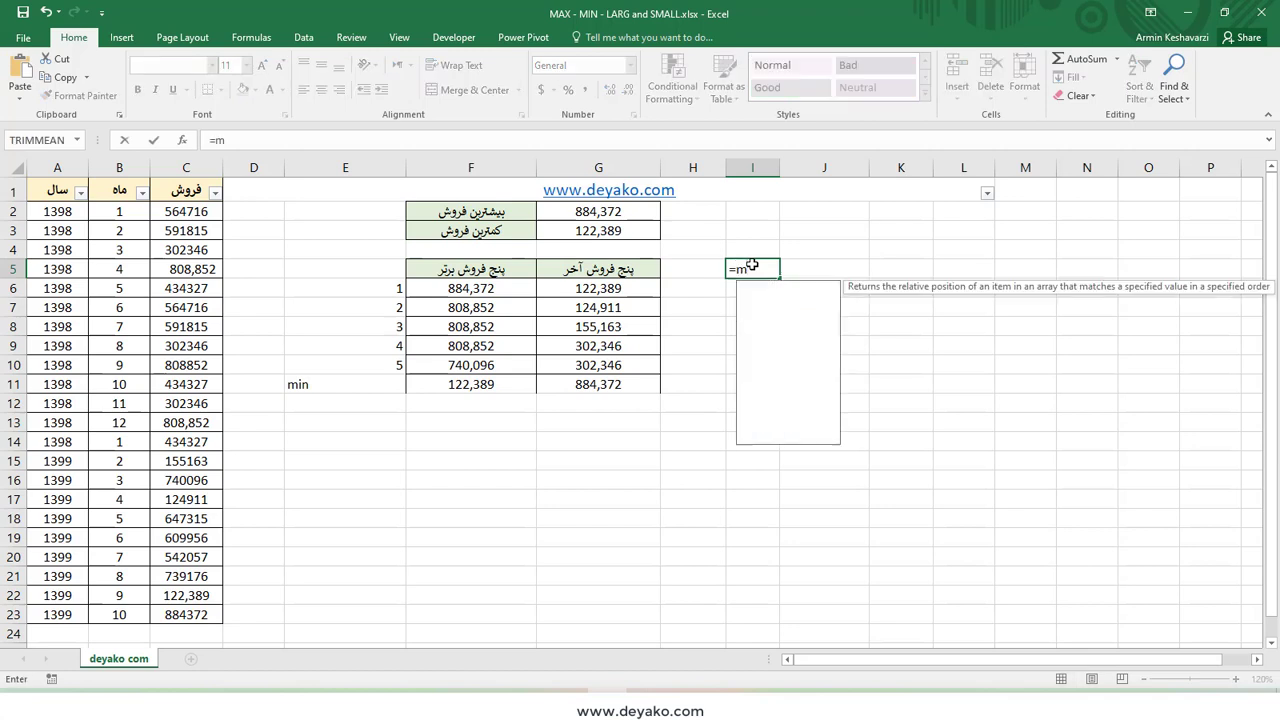
{"action": "type", "text": "xifs("}
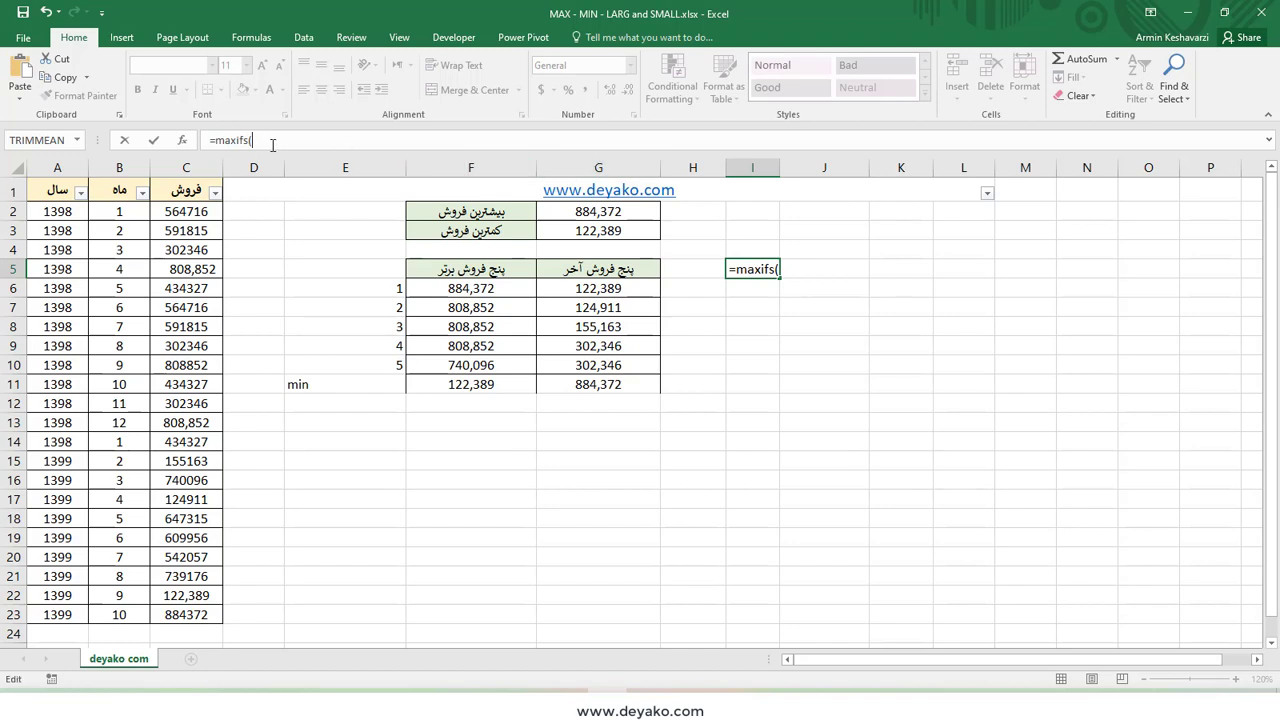
{"action": "type", "text": "c:"}
{"action": "type", "text": "C"}
{"action": "key", "text": "BackSpace"}
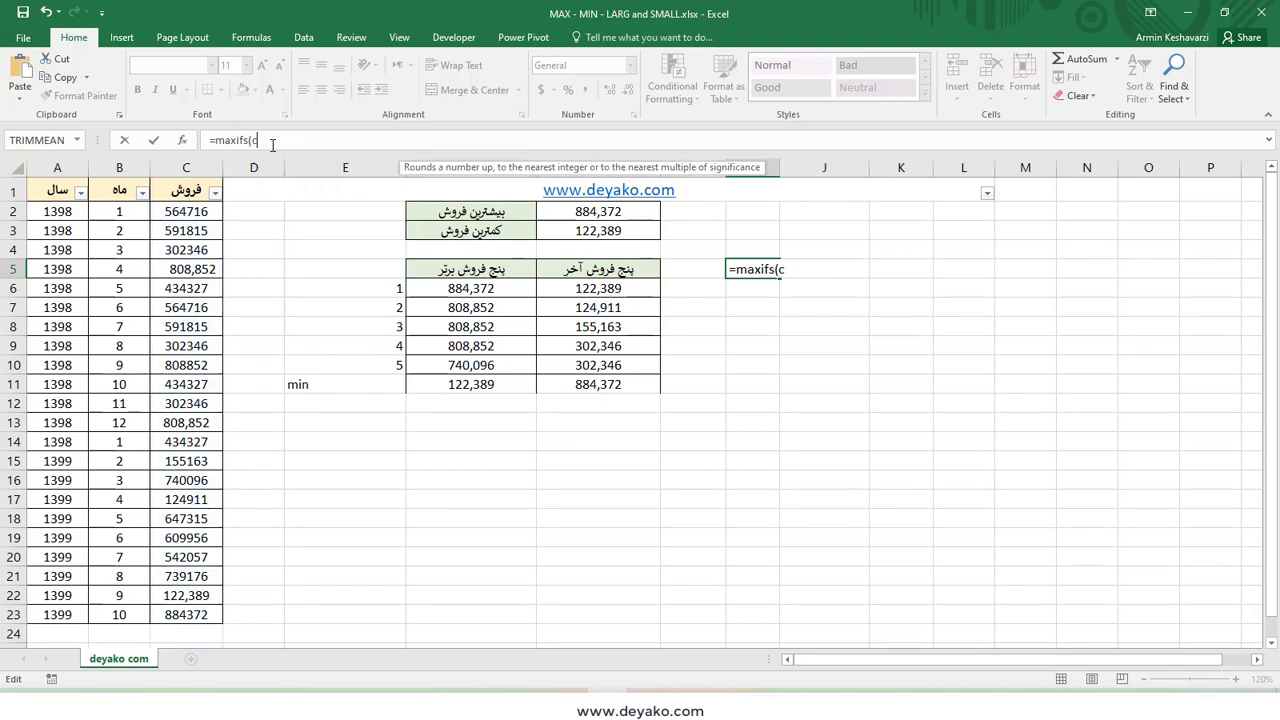
{"action": "key", "text": "BackSpace"}
{"action": "type", "text": "C:"}
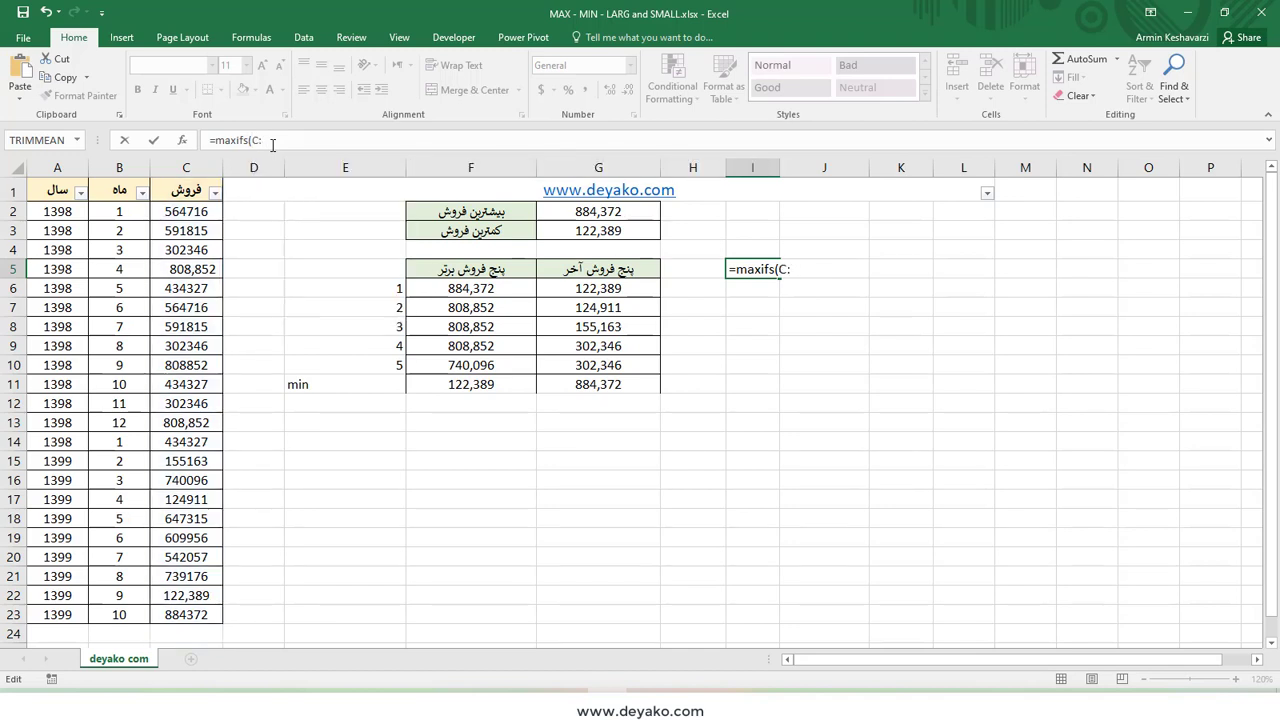
{"action": "type", "text": "C"}
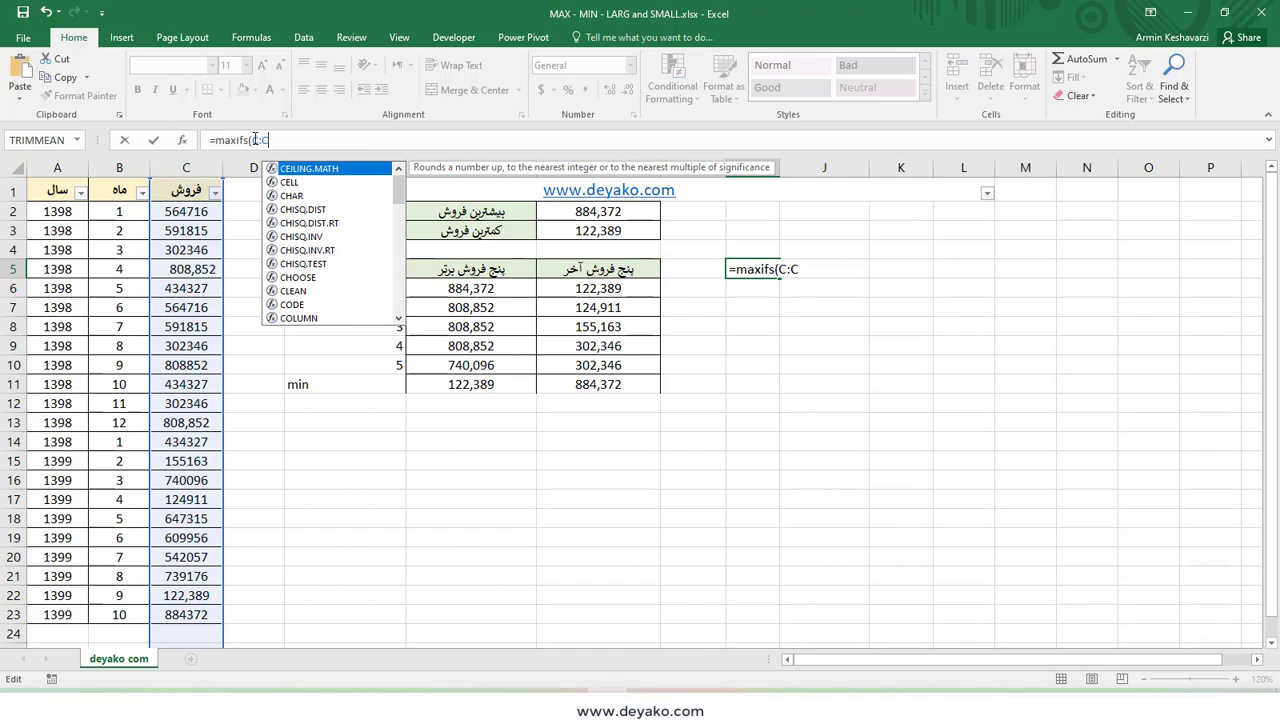
{"action": "type", "text": ","}
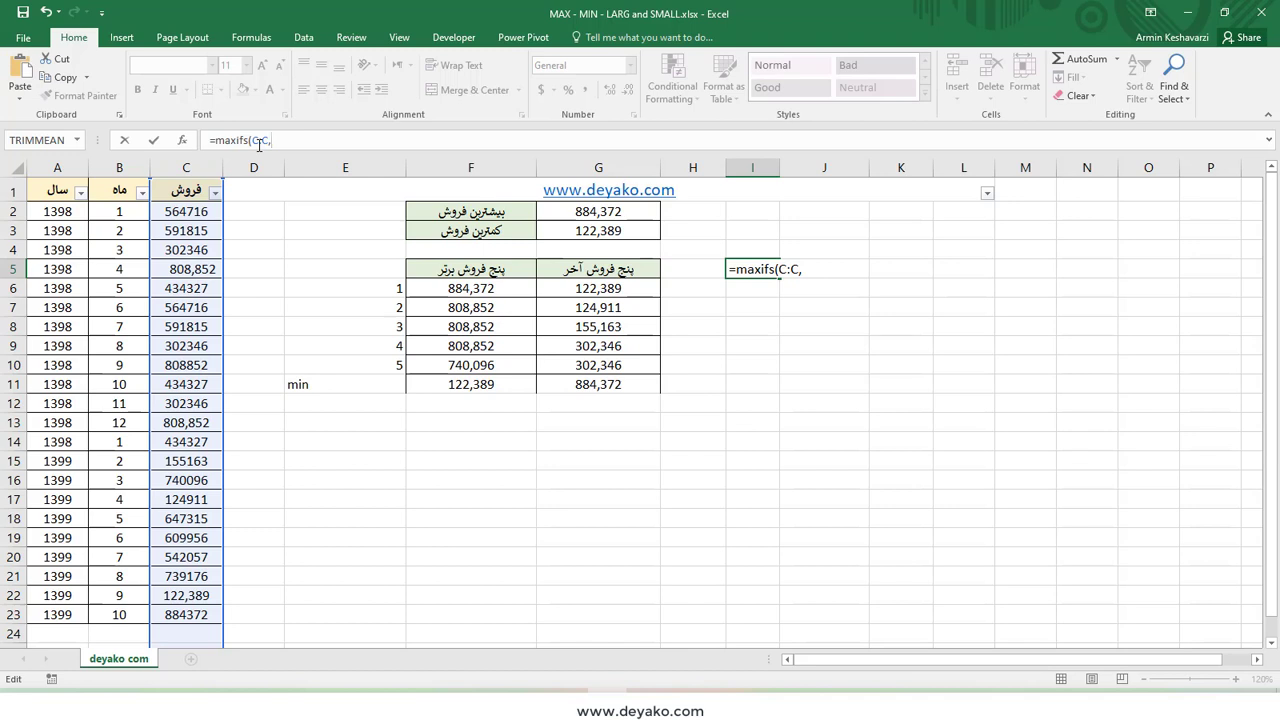
{"action": "type", "text": "A:"}
{"action": "type", "text": "A"}
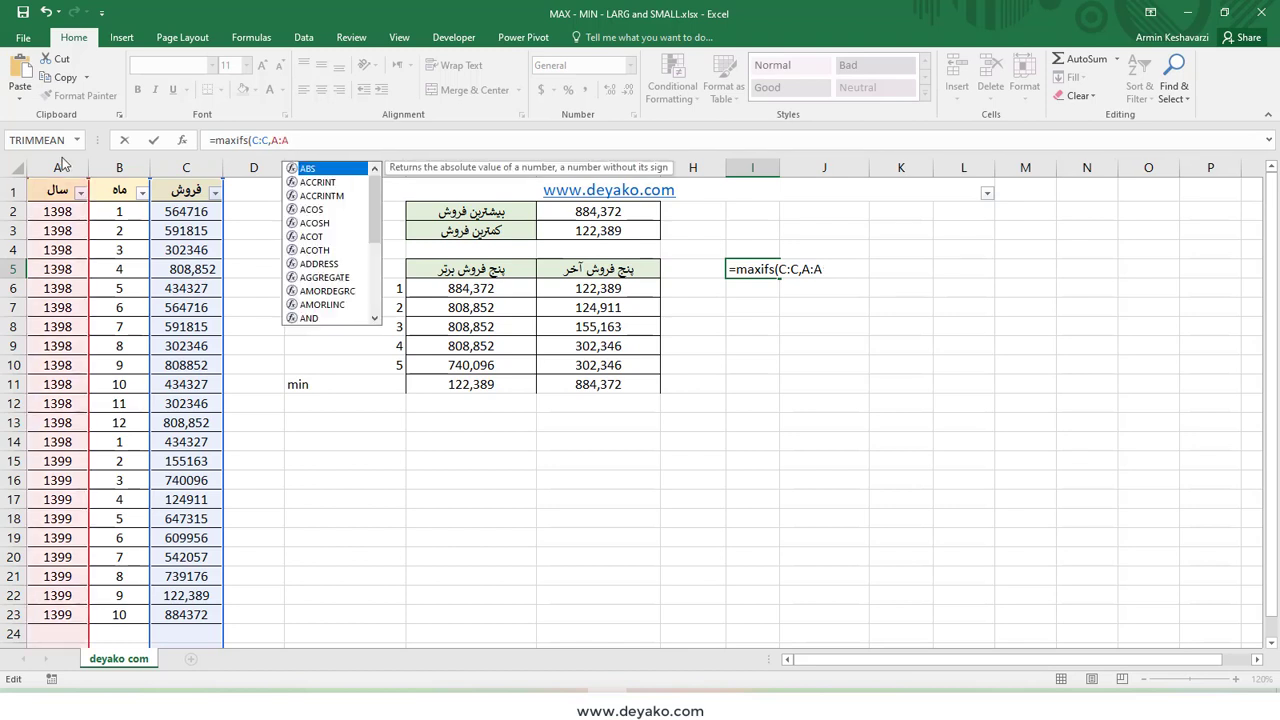
{"action": "type", "text": ","}
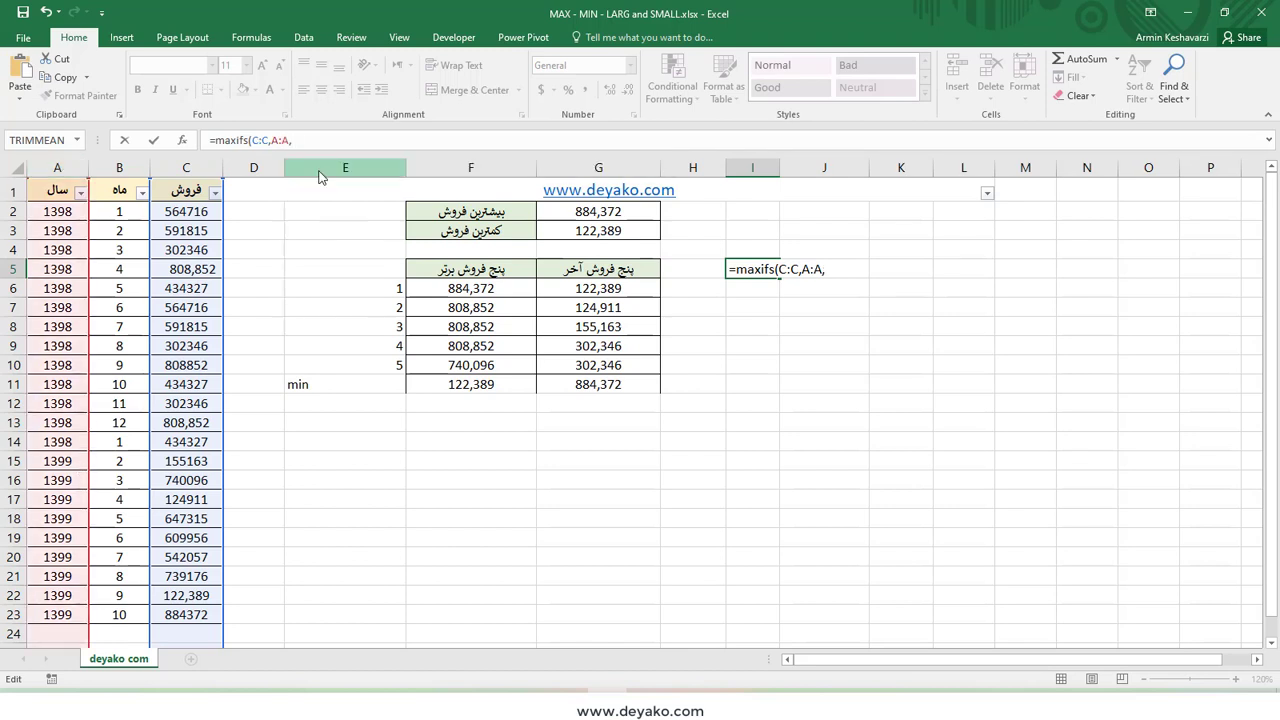
{"action": "type", "text": "1398"}
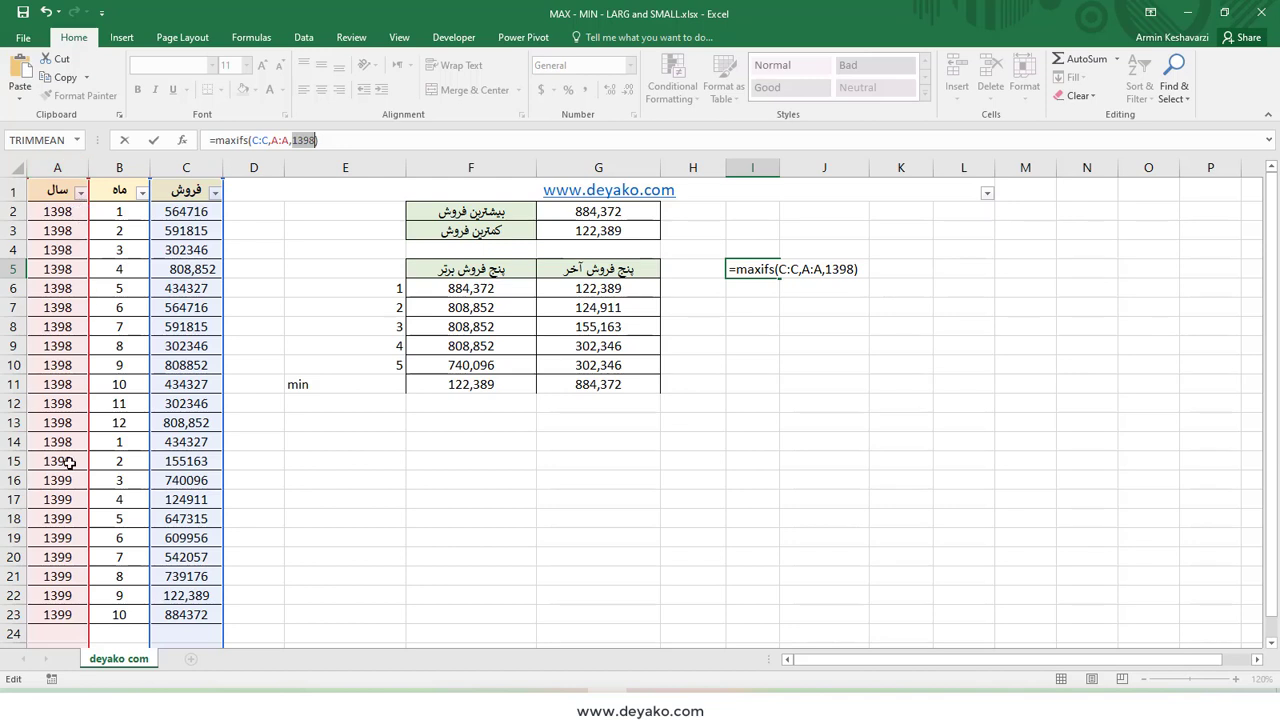
{"action": "left_click", "coordinate": [317, 141]}
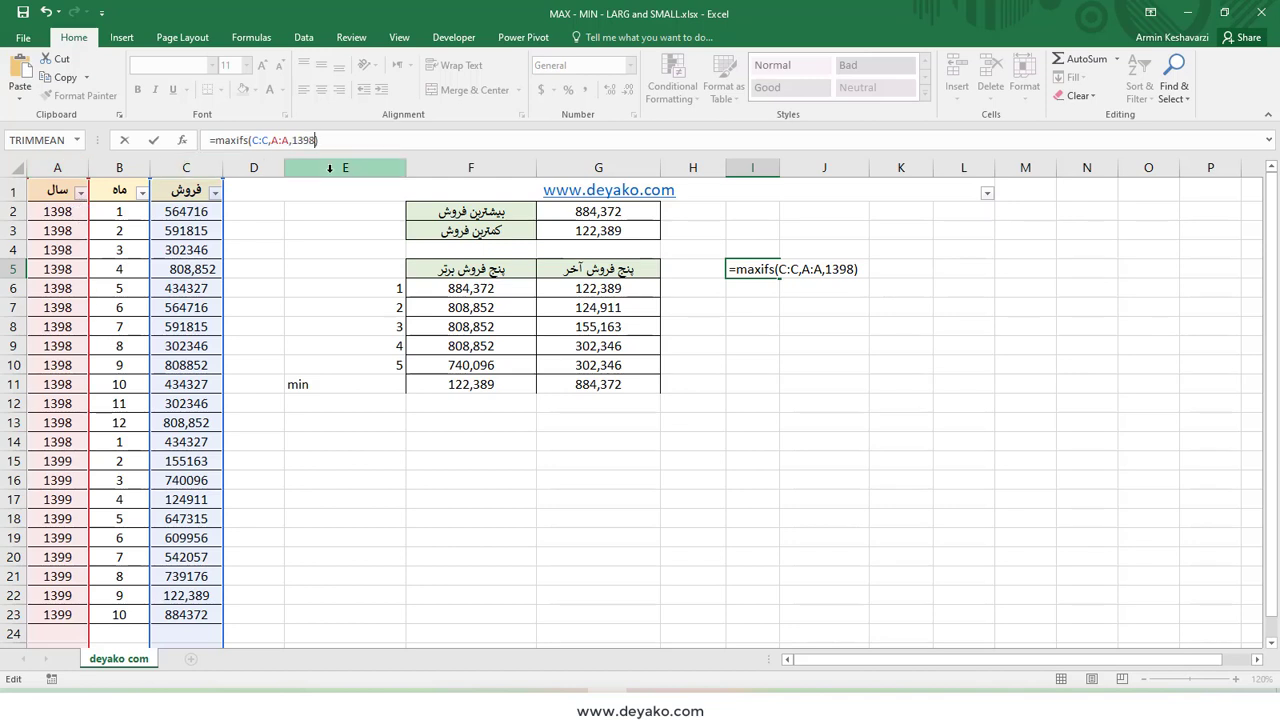
{"action": "type", "text": ","}
{"action": "type", "text": "B"}
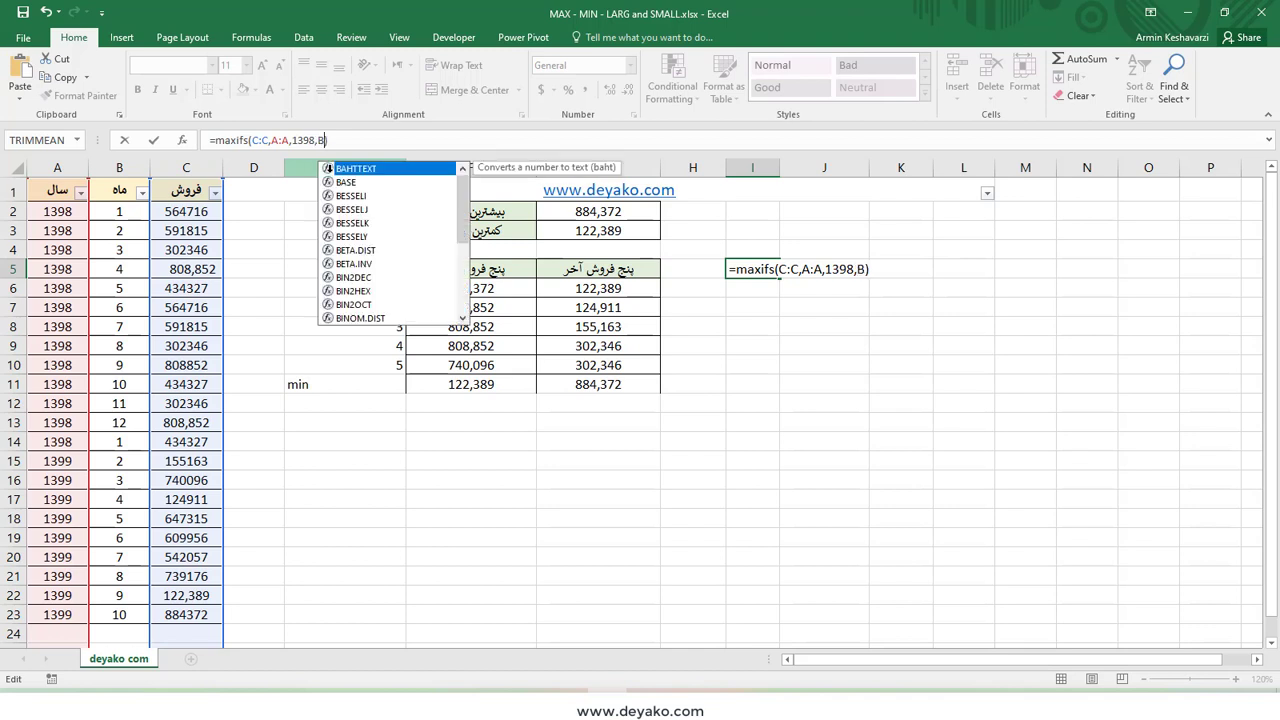
{"action": "type", "text": ":B"}
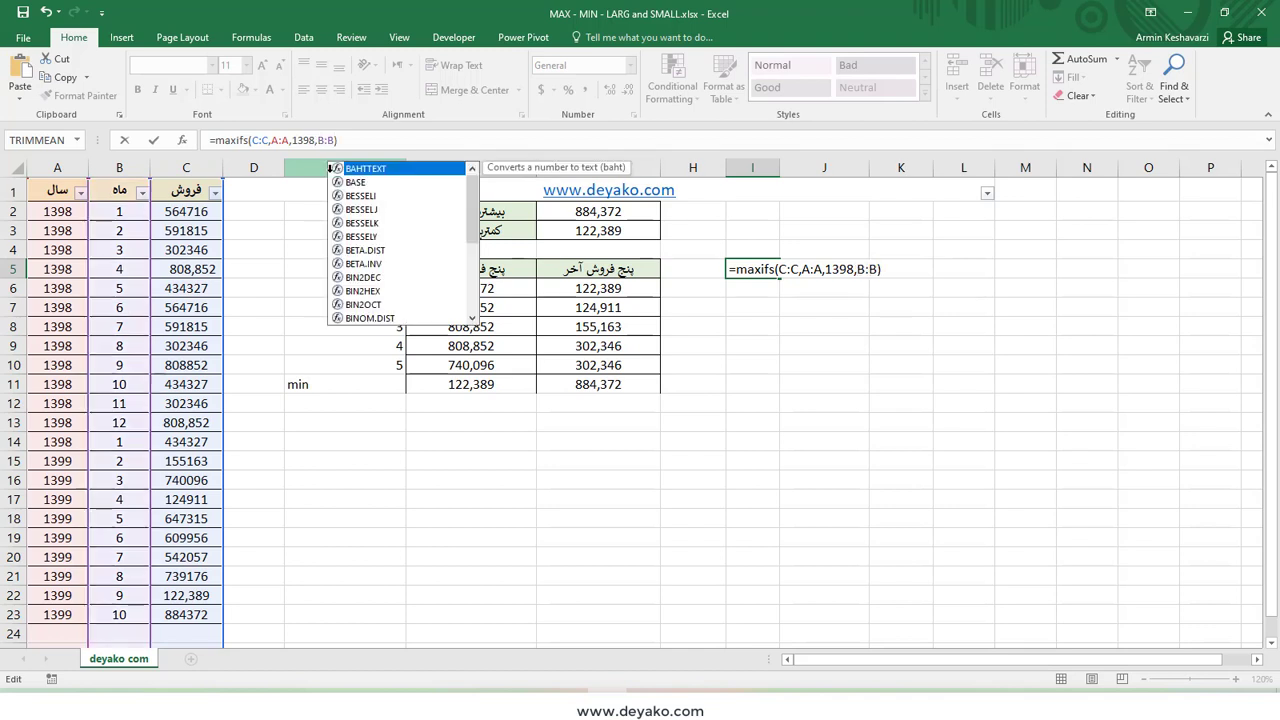
{"action": "type", "text": ",1"}
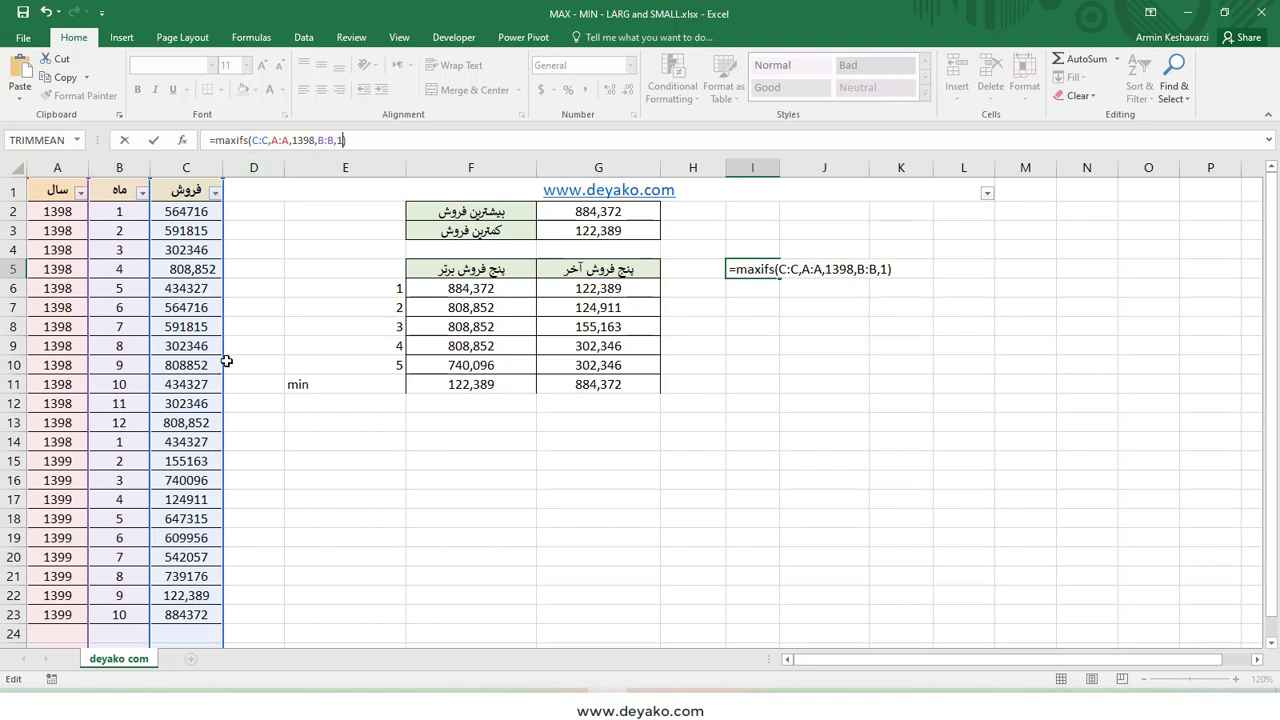
{"action": "left_click_drag", "start_coordinate": [270, 141], "coordinate": [247, 141]}
{"action": "key", "text": "Return"}
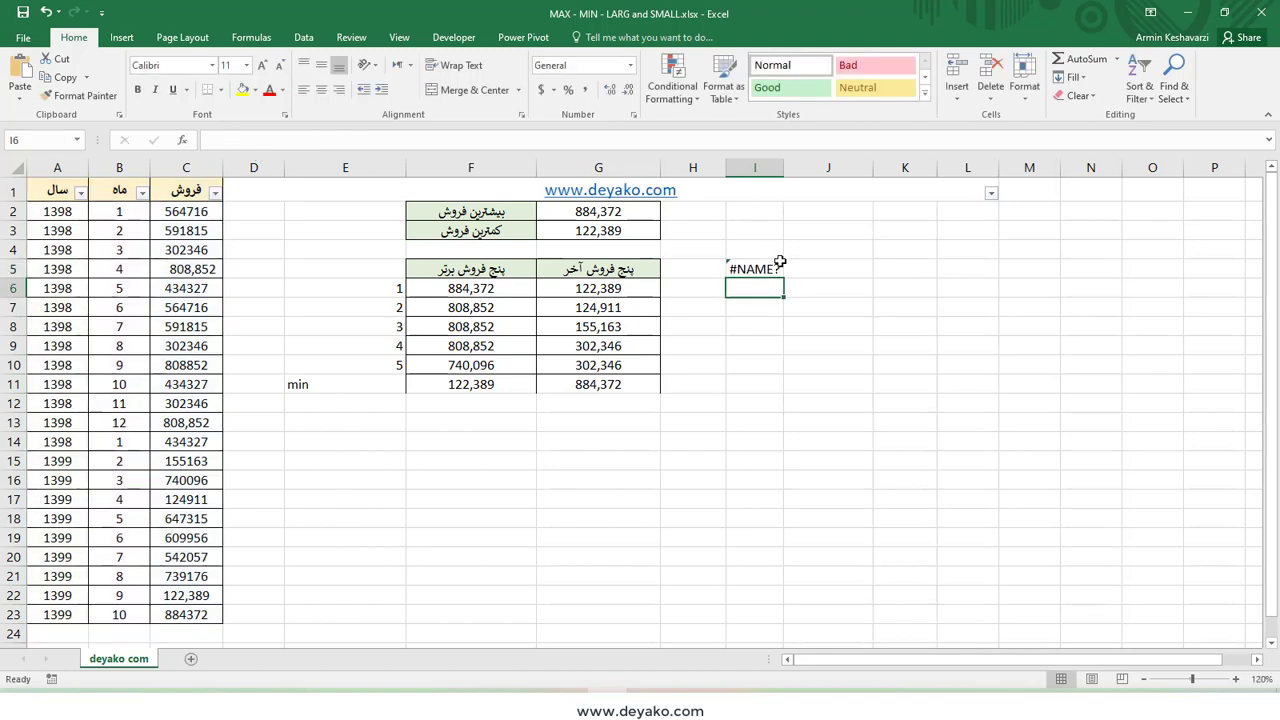
Change the I5 function name from maxifs to MINifs, keeping criteria C:C, A:A 1398, B:B 1.
{"action": "left_click", "coordinate": [779, 264]}
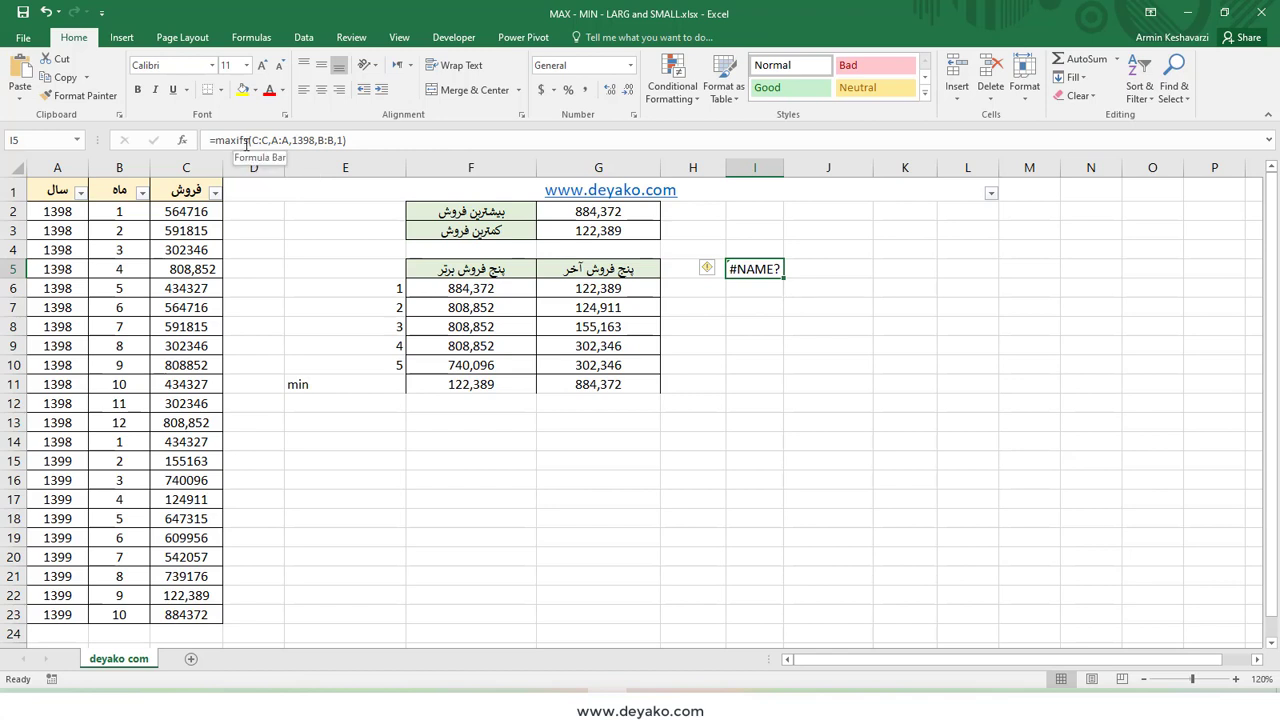
{"action": "left_click_drag", "start_coordinate": [237, 140], "coordinate": [214, 140]}
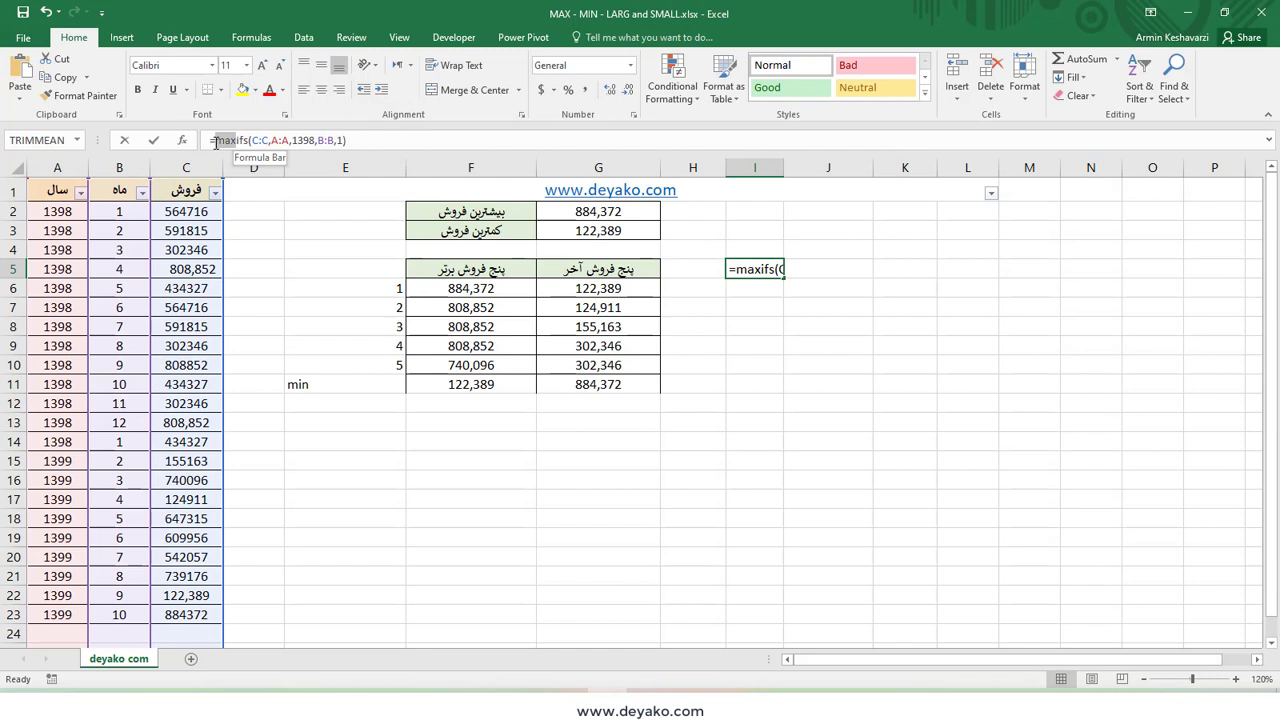
{"action": "type", "text": "MIN"}
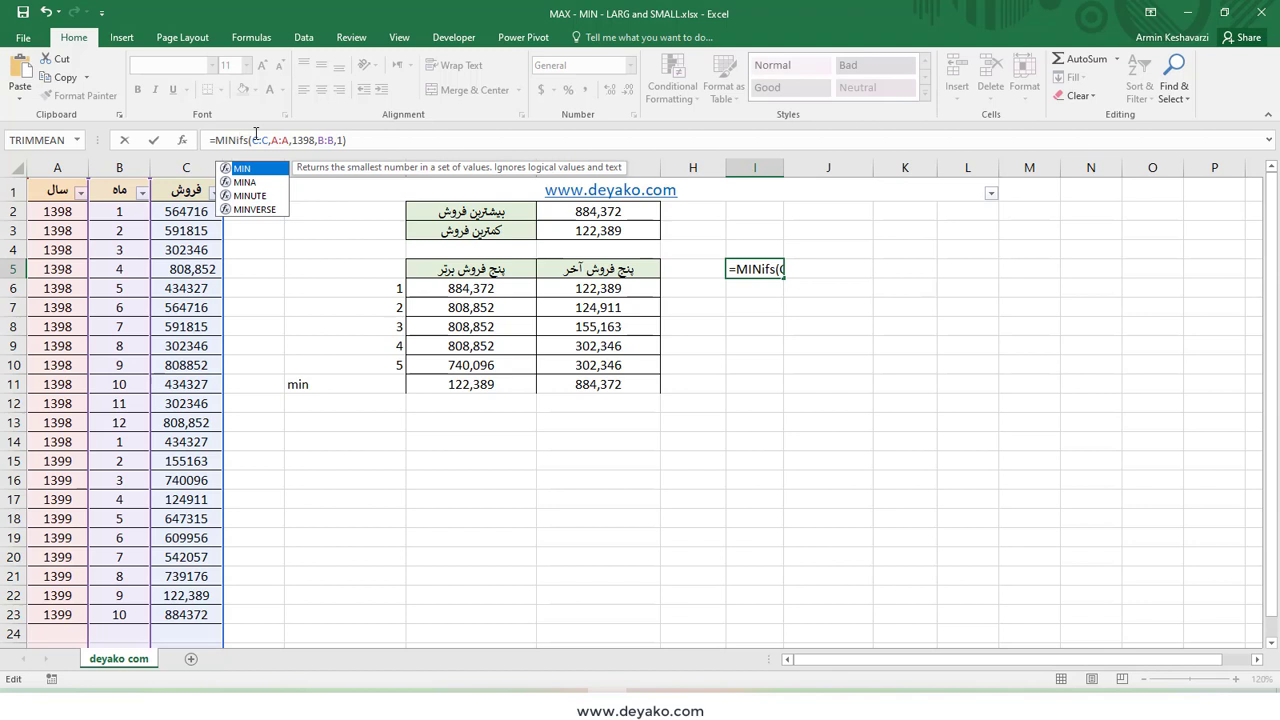
{"action": "left_click_drag", "start_coordinate": [252, 140], "coordinate": [343, 140]}
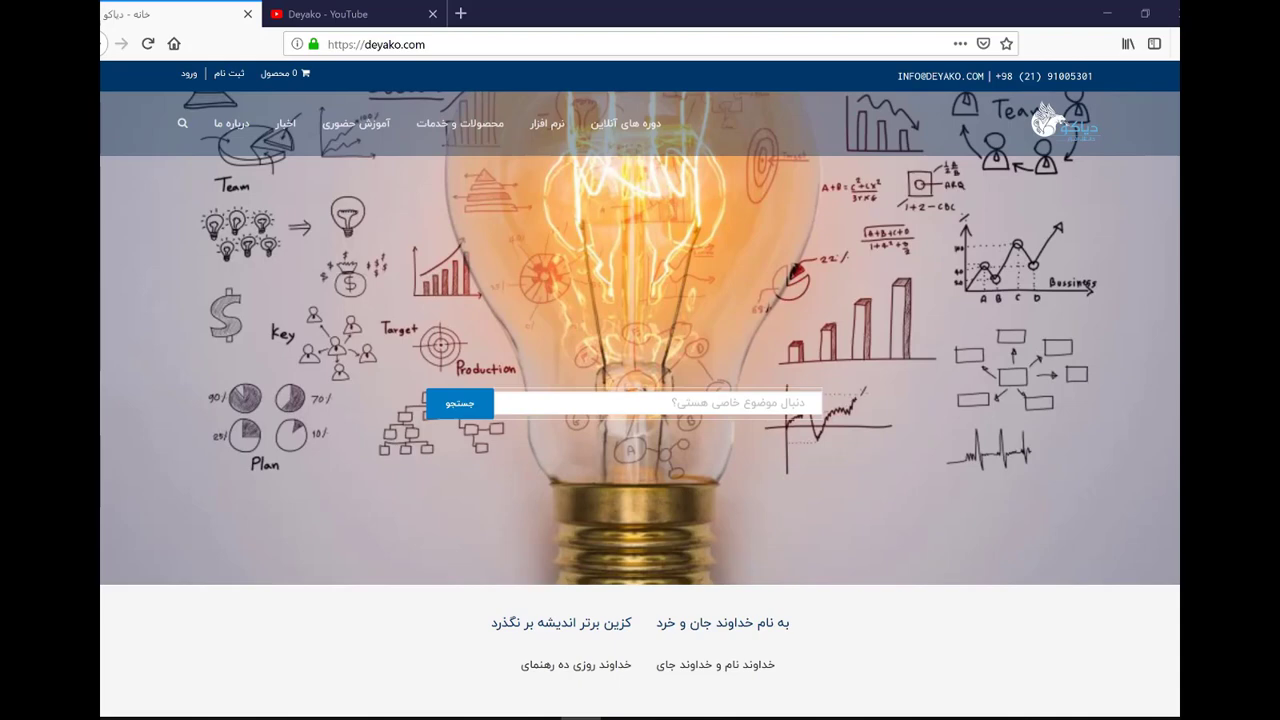
Switch to the 'Deyako - YouTube' browser tab.
{"action": "left_click", "coordinate": [361, 15]}
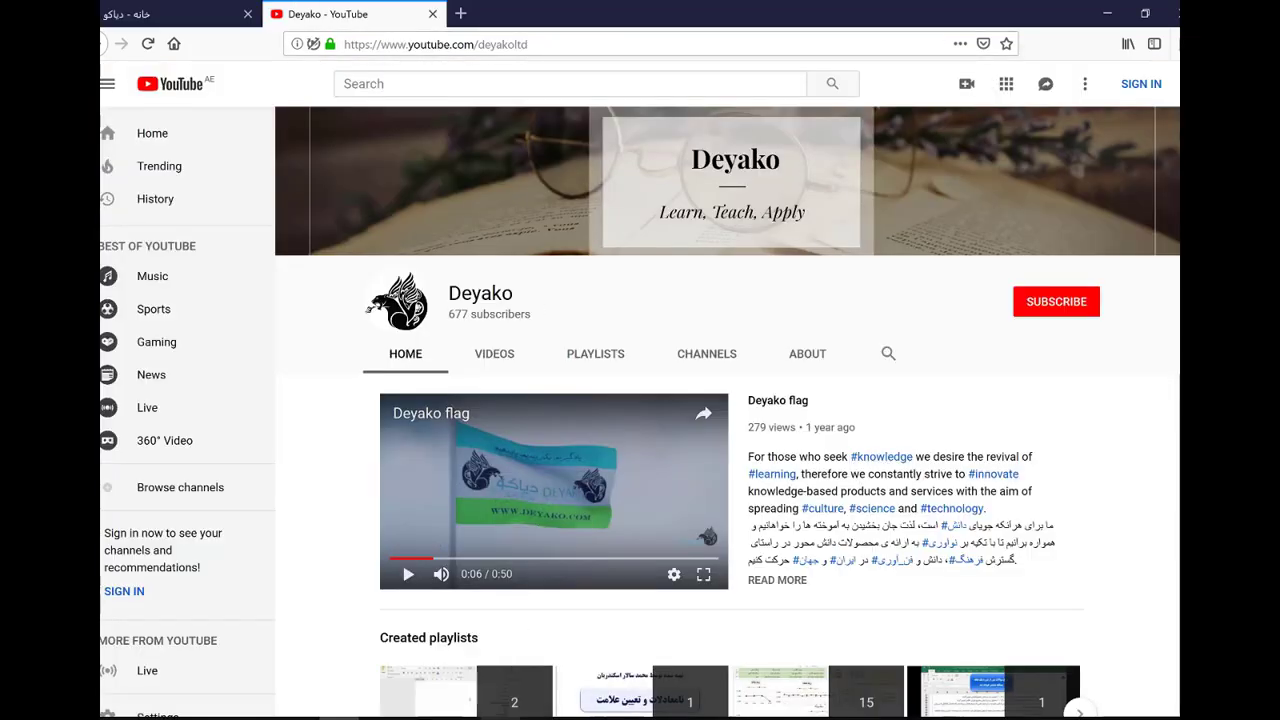